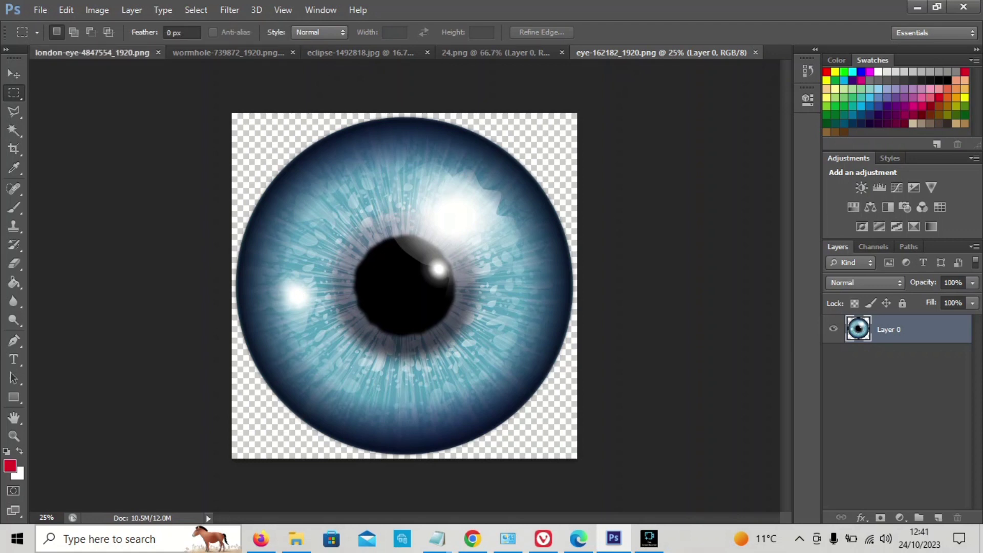
Step: Look through the open source images: the London Eye, wormhole, eclipse, 24.png and the blue eye
click(93, 52)
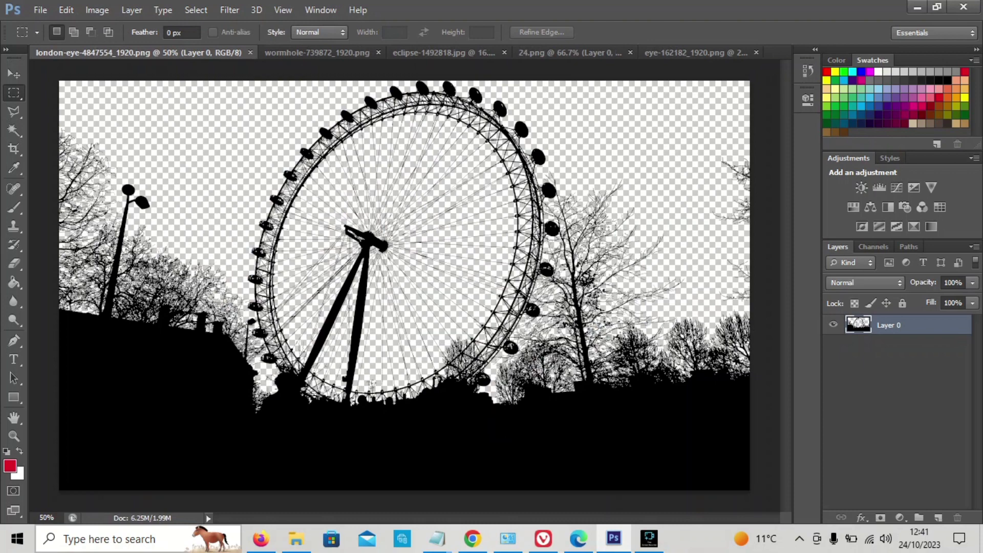
click(318, 52)
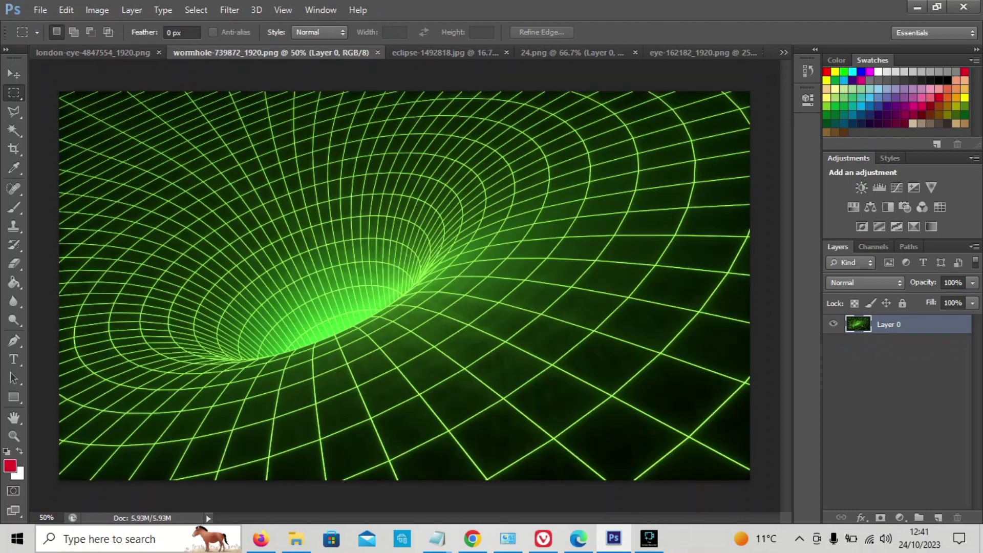
click(440, 52)
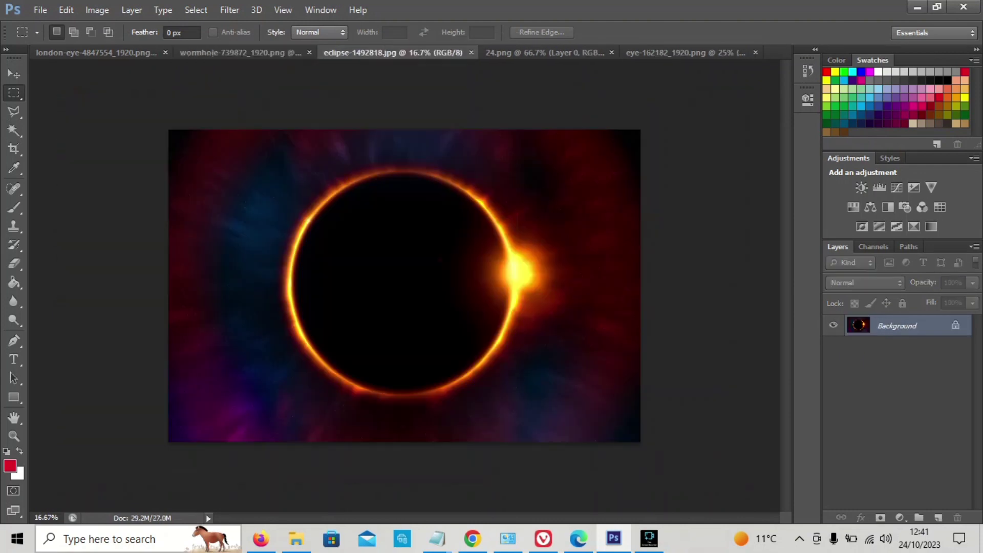
click(566, 61)
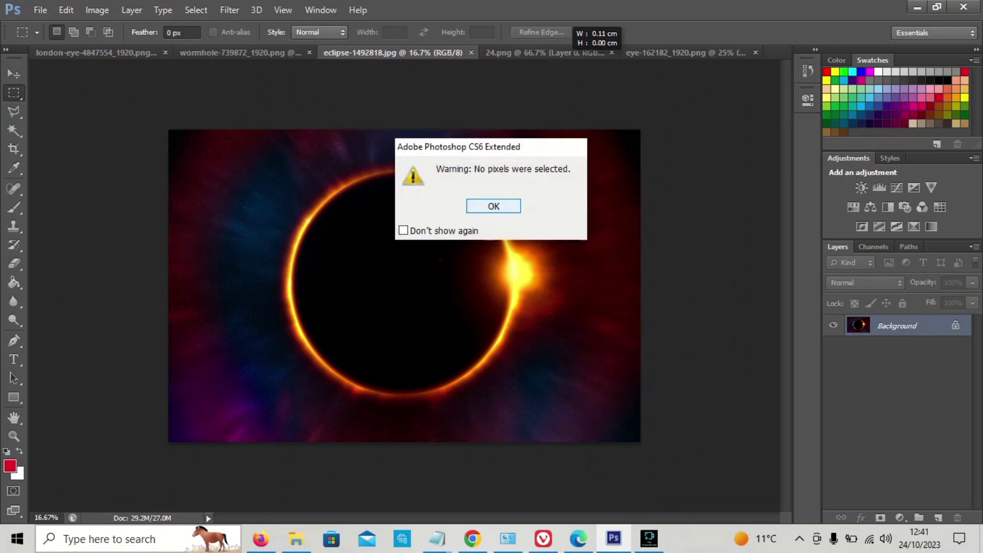
key(Return)
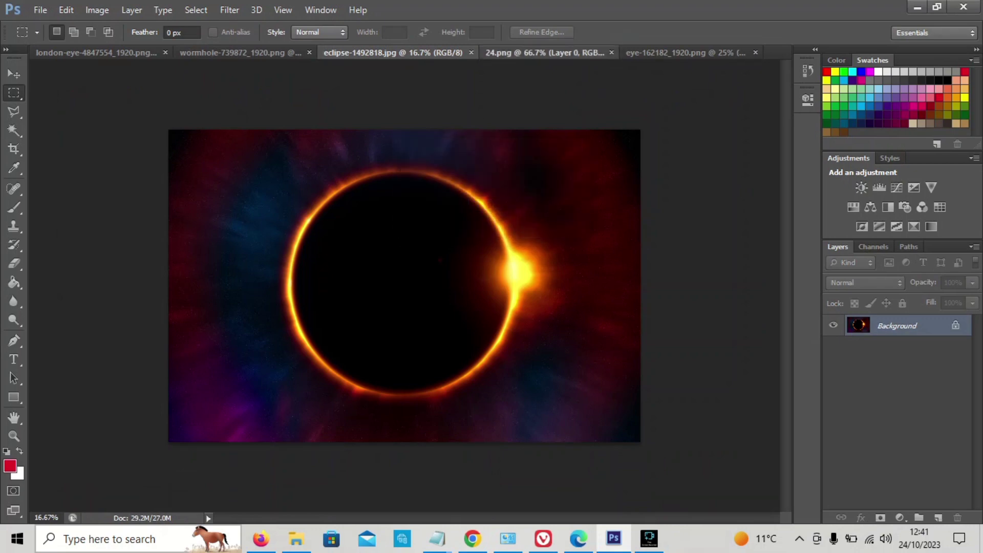
click(545, 53)
click(684, 53)
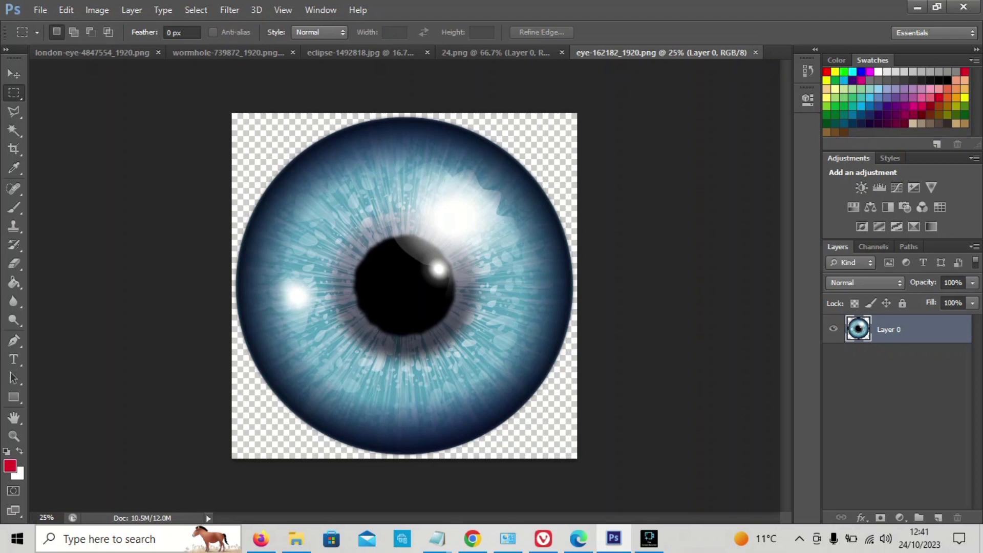
click(228, 52)
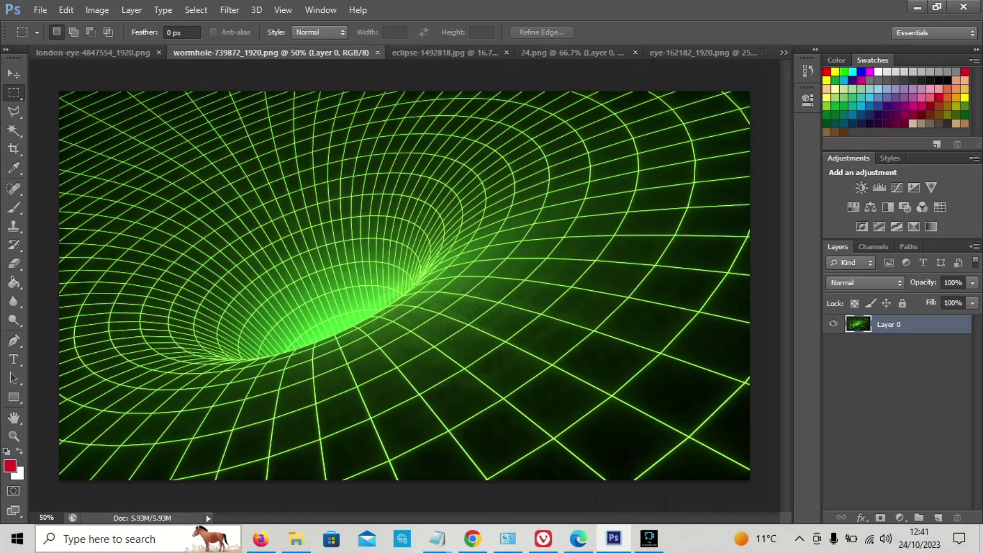
click(444, 53)
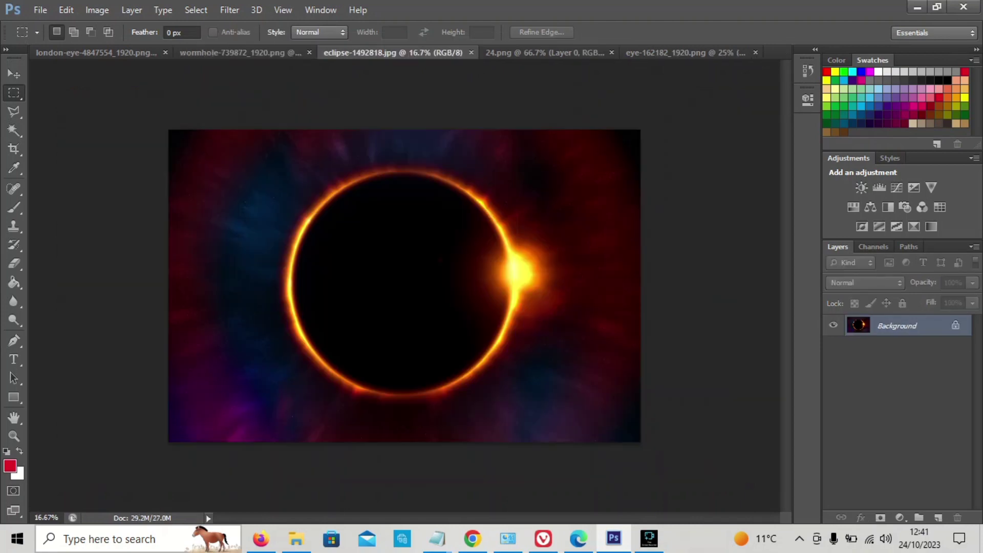
Step: Resize the London Eye image to a 25 cm document width at 300 pixels/inch, keeping its proportions
click(94, 52)
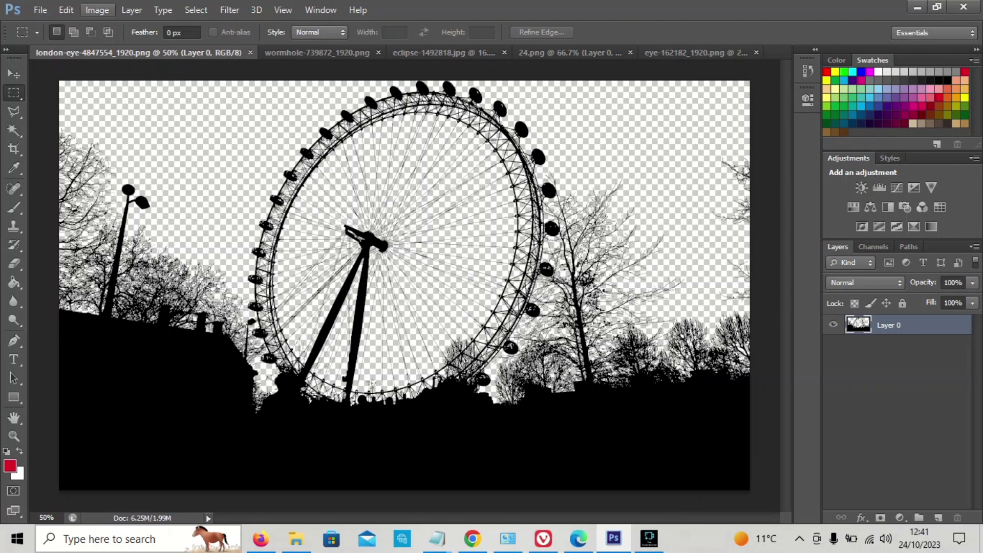
click(97, 10)
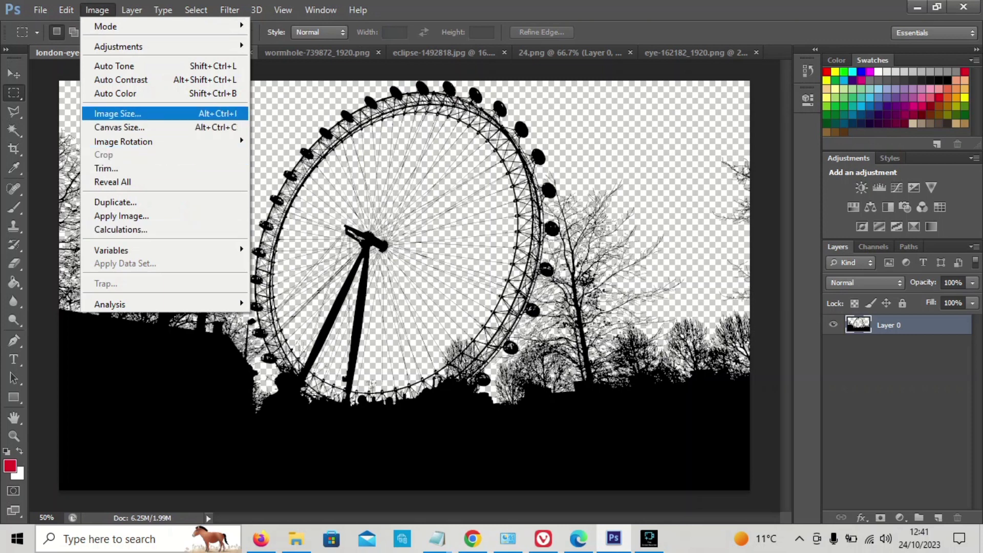
click(117, 113)
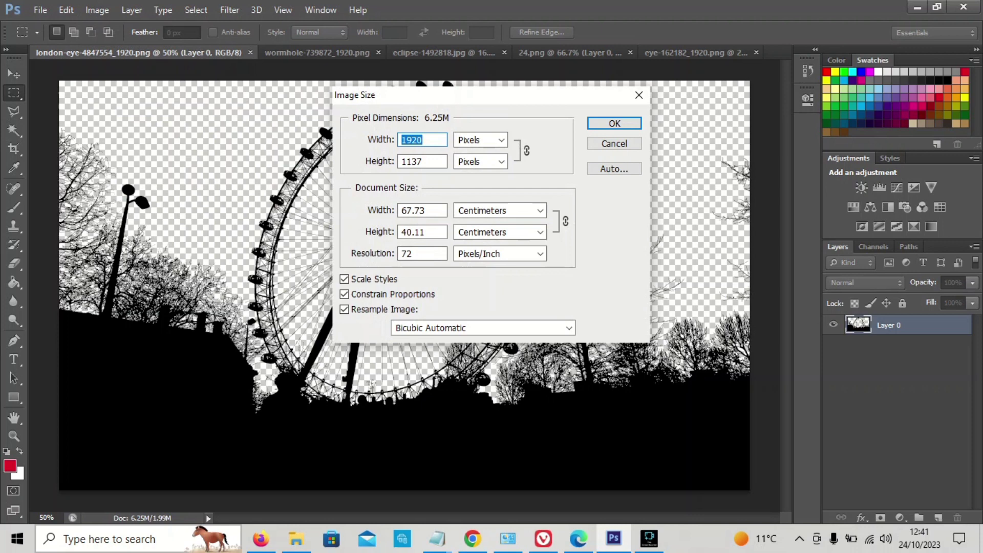
double_click(416, 253)
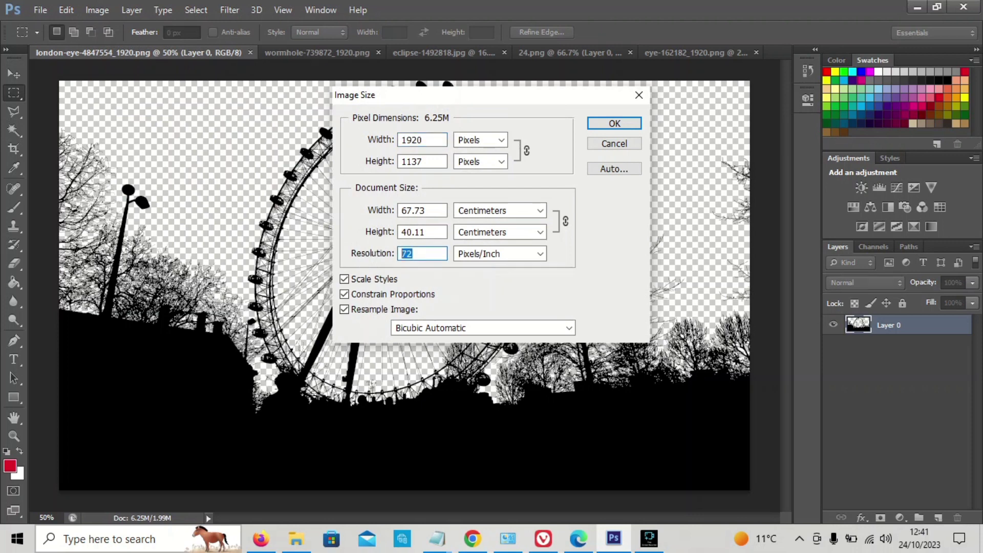
text(300)
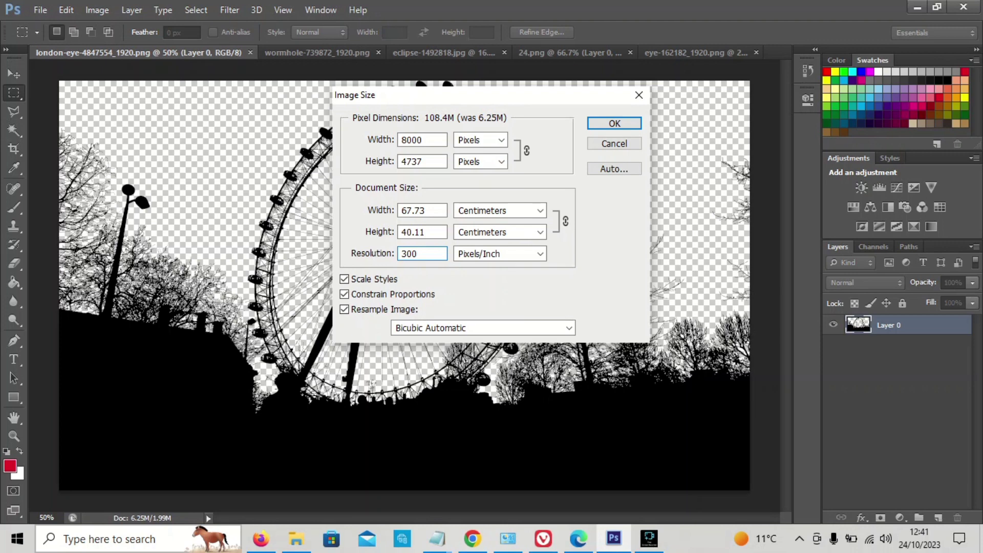
click(425, 211)
double_click(425, 210)
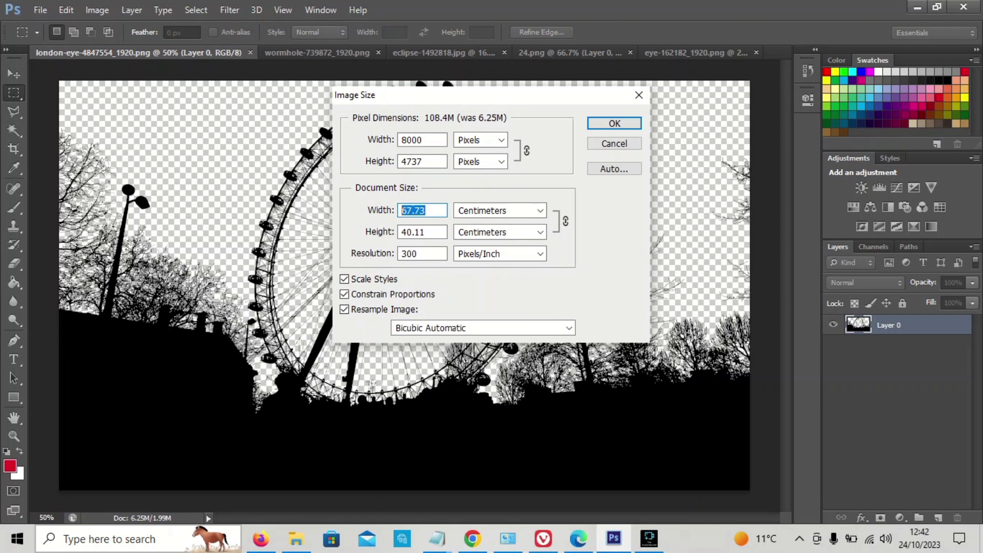
text(25)
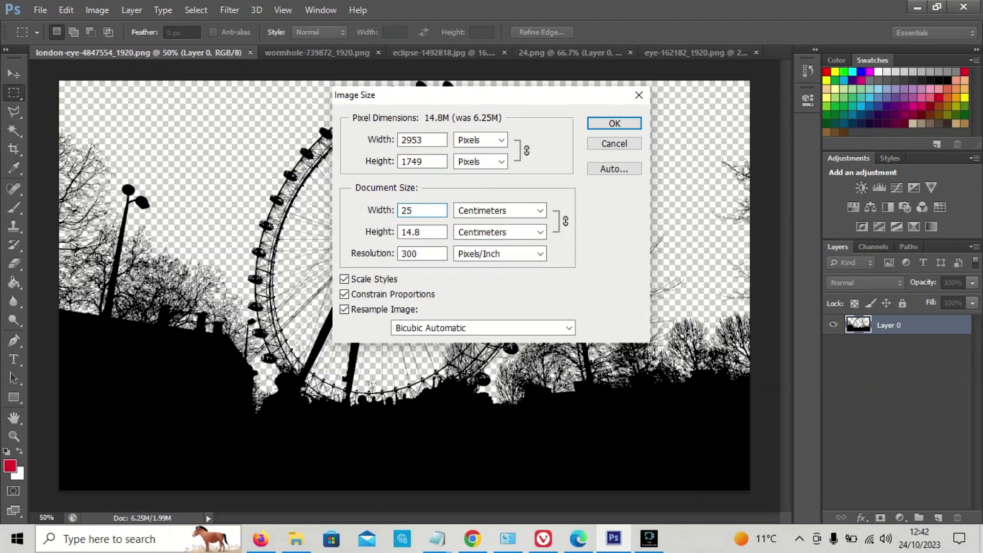
key(Return)
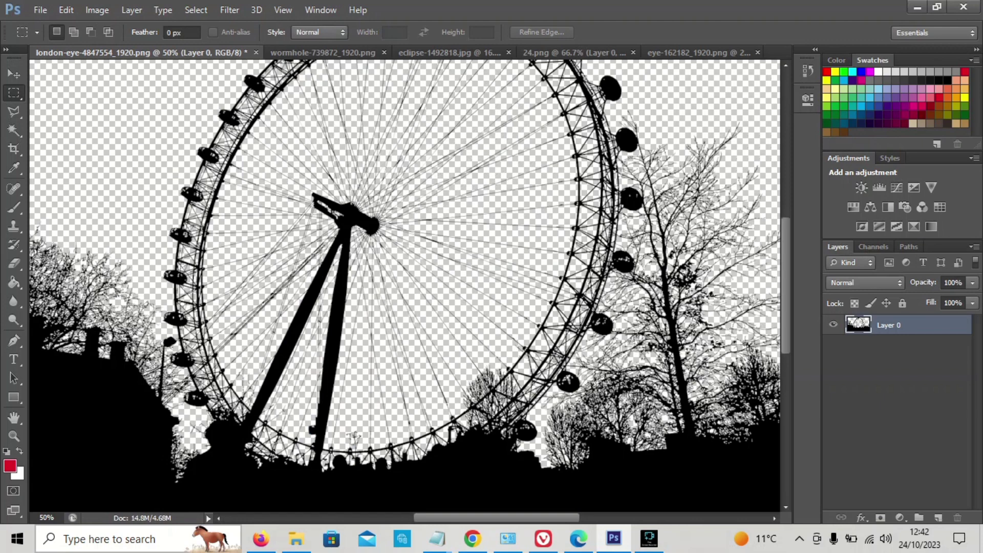
Step: Extend the London Eye canvas upward to a height of 30 cm, anchored at the bottom centre
key(ctrl+0)
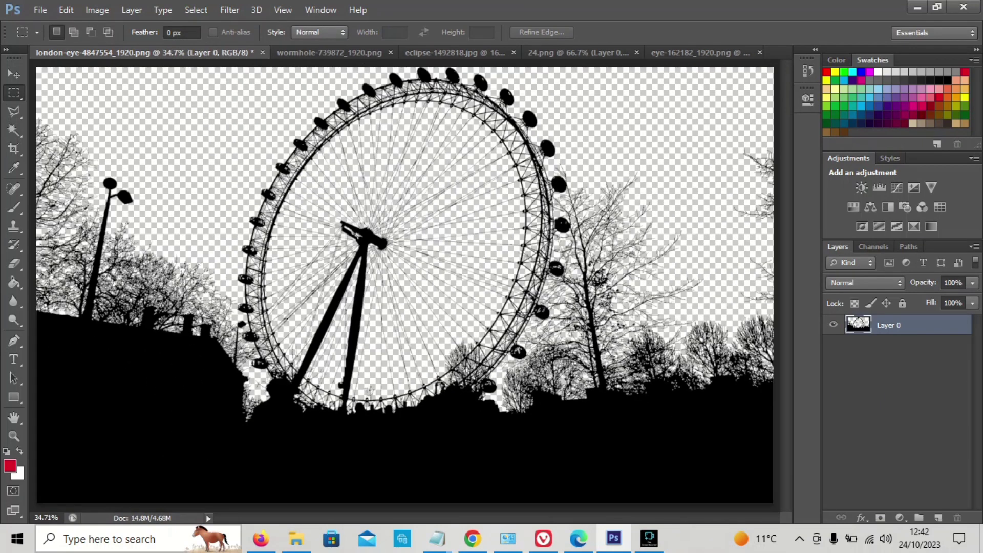
key(ctrl+minus)
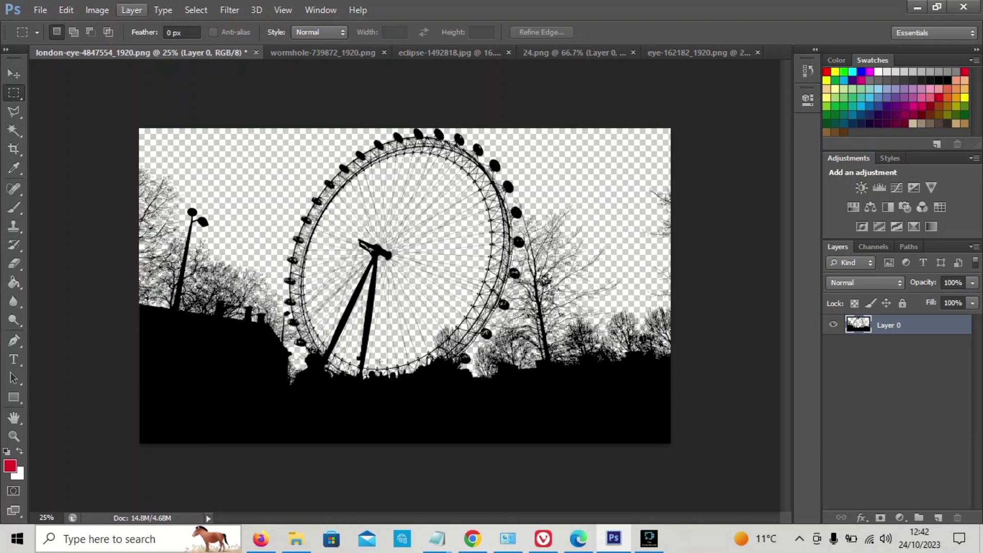
click(97, 9)
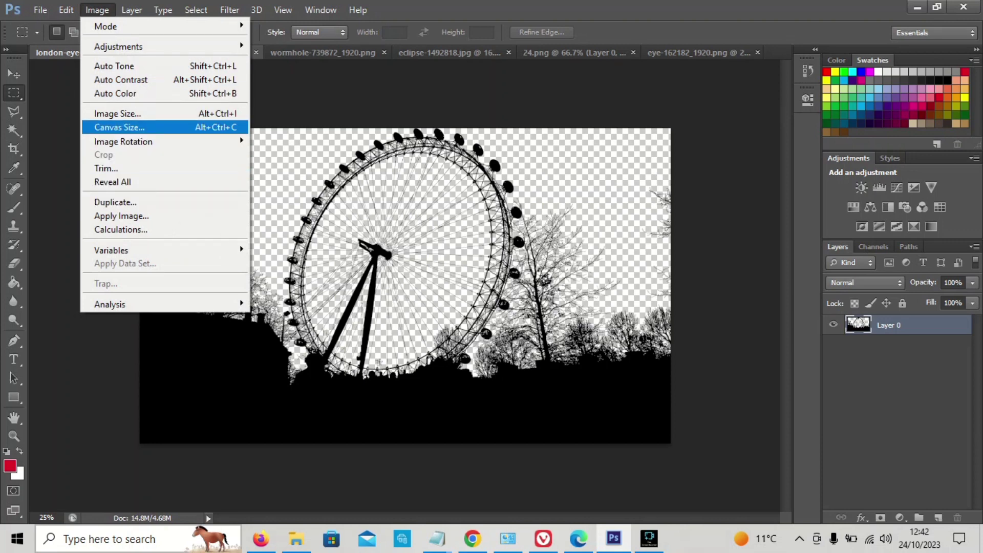
click(120, 127)
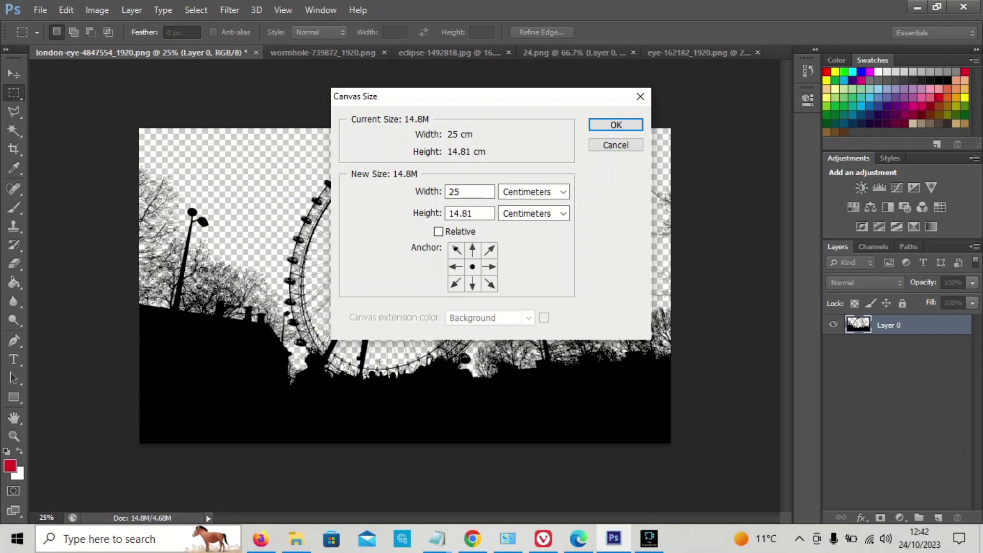
click(472, 284)
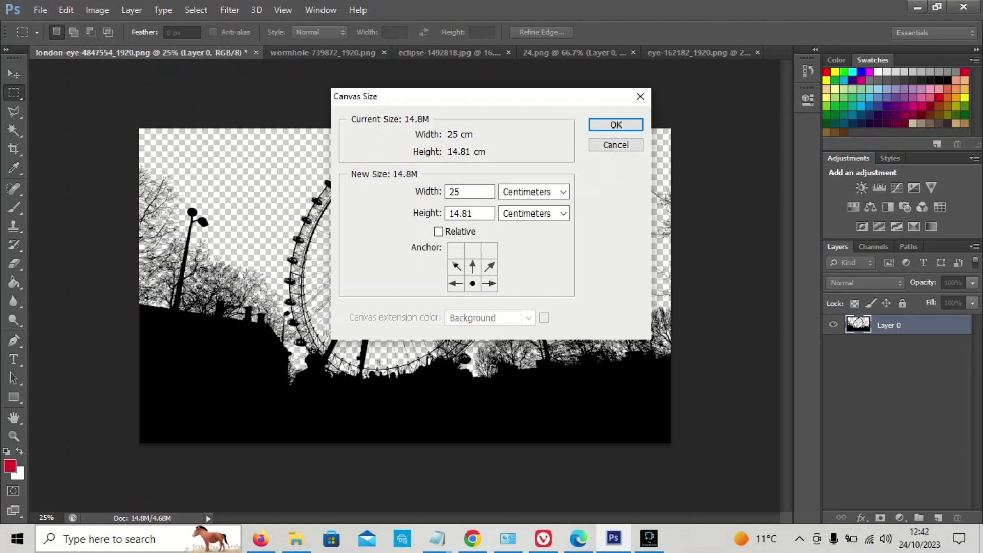
double_click(469, 213)
text(30)
key(Return)
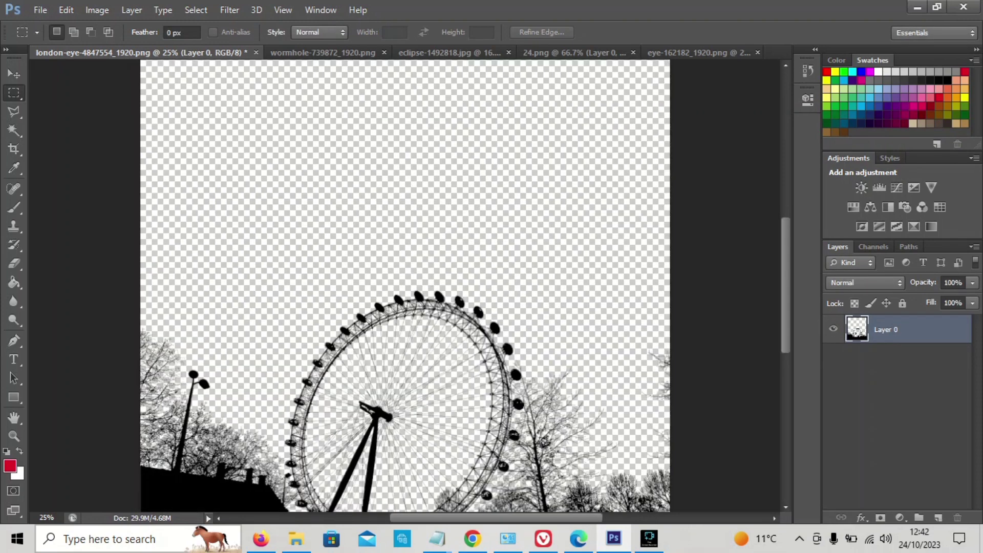
Step: Copy the blue eye from eye-162182_1920.png into the London Eye document, and dock the eye's document window back
key(ctrl+minus)
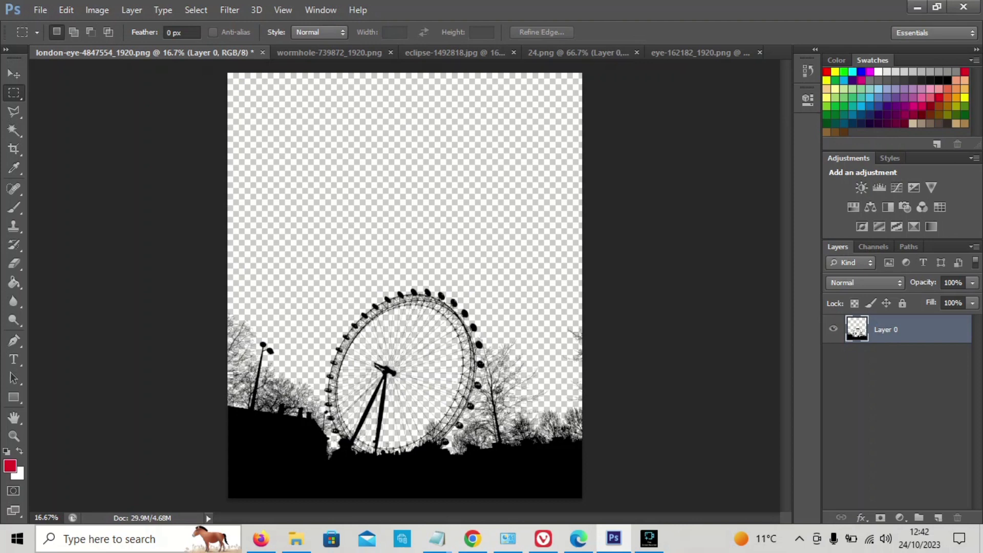
click(699, 52)
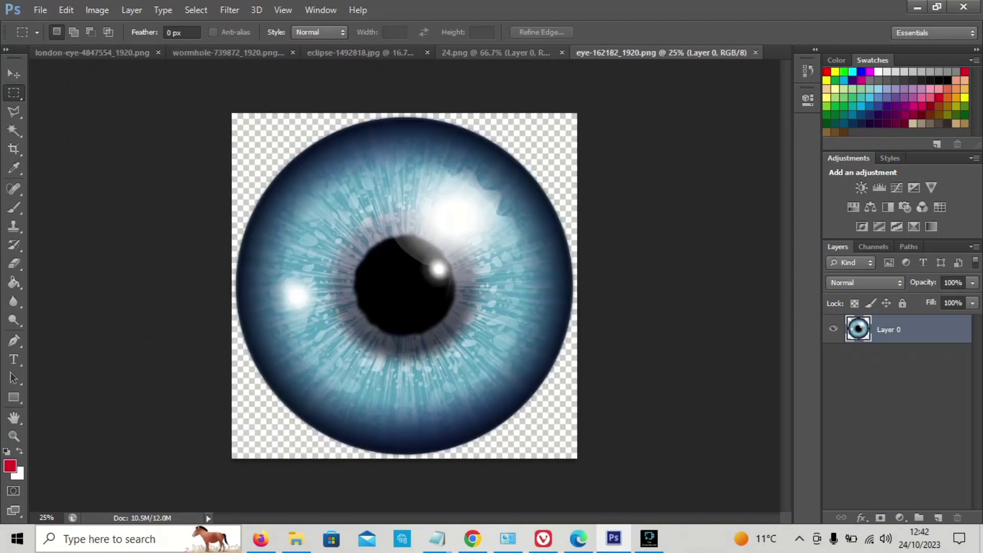
drag(660, 52, 751, 139)
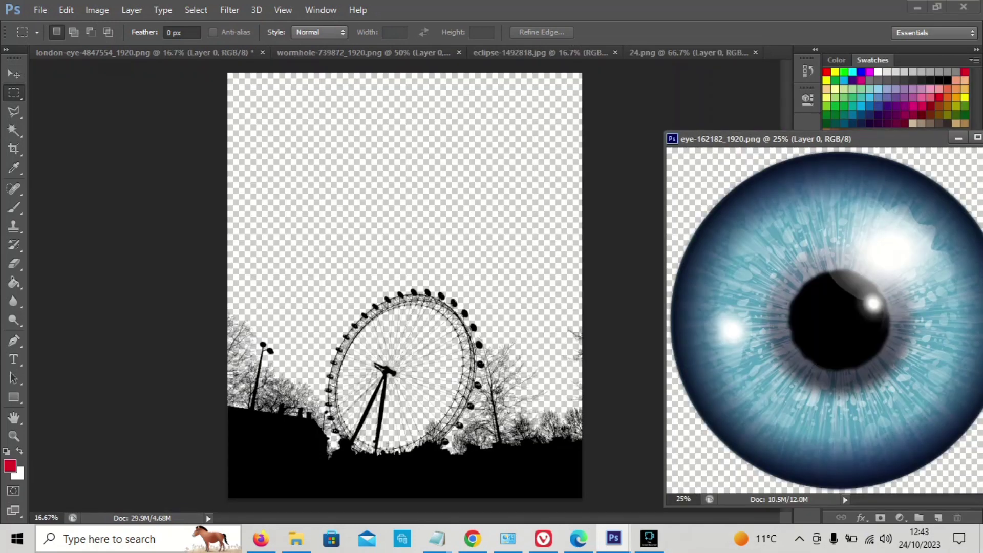
key(v)
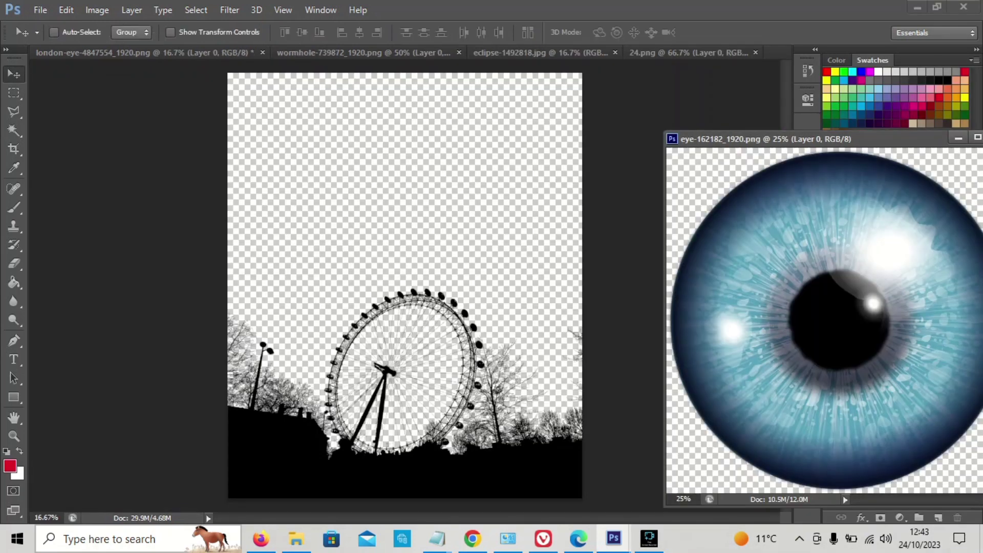
drag(840, 320, 461, 288)
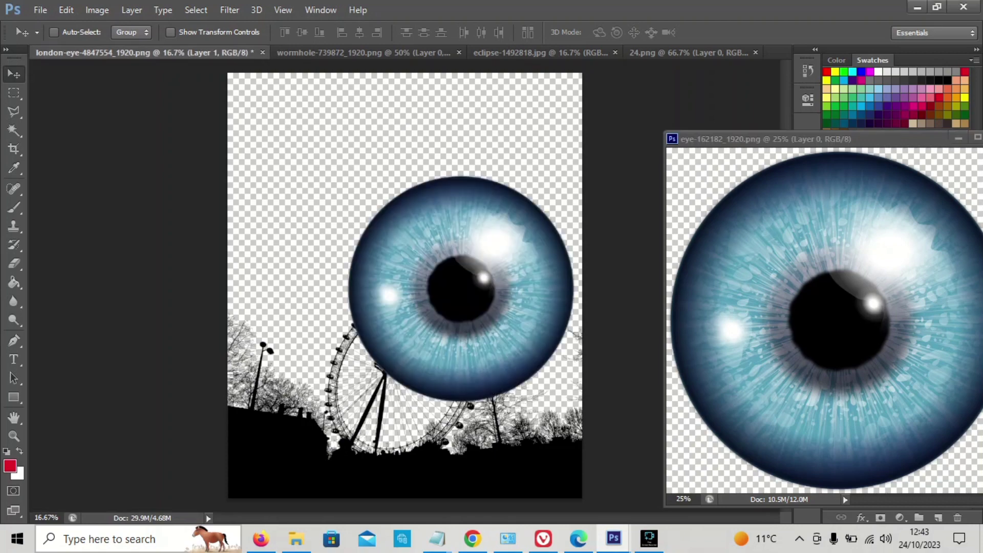
drag(807, 139, 776, 52)
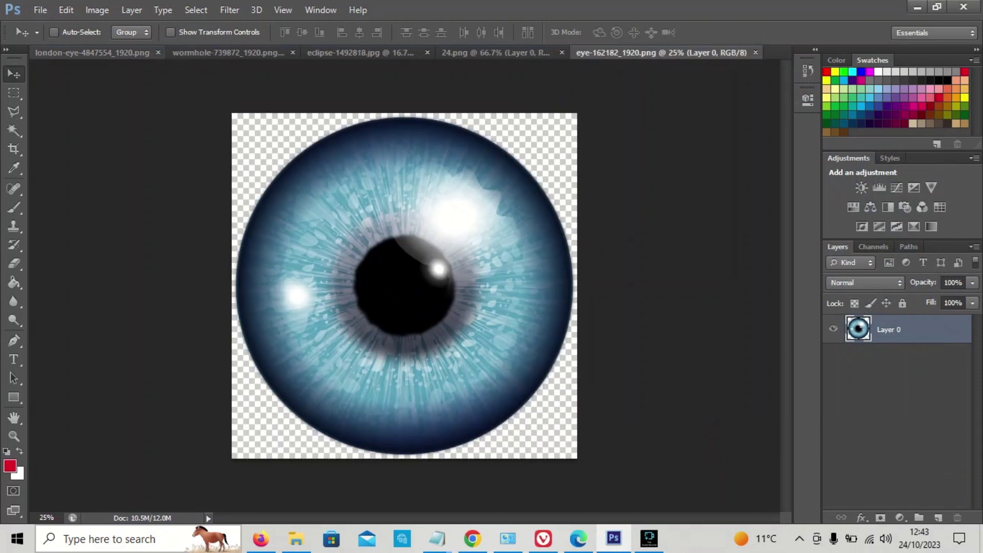
Step: Place the blue eye layer below the London Eye silhouette layer and move the eye behind the wheel
click(92, 52)
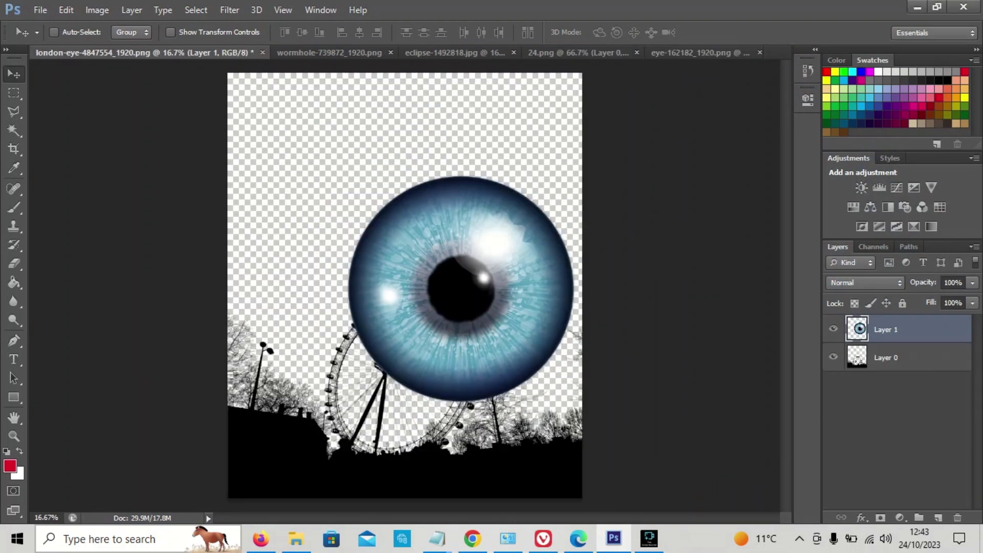
drag(908, 330, 907, 371)
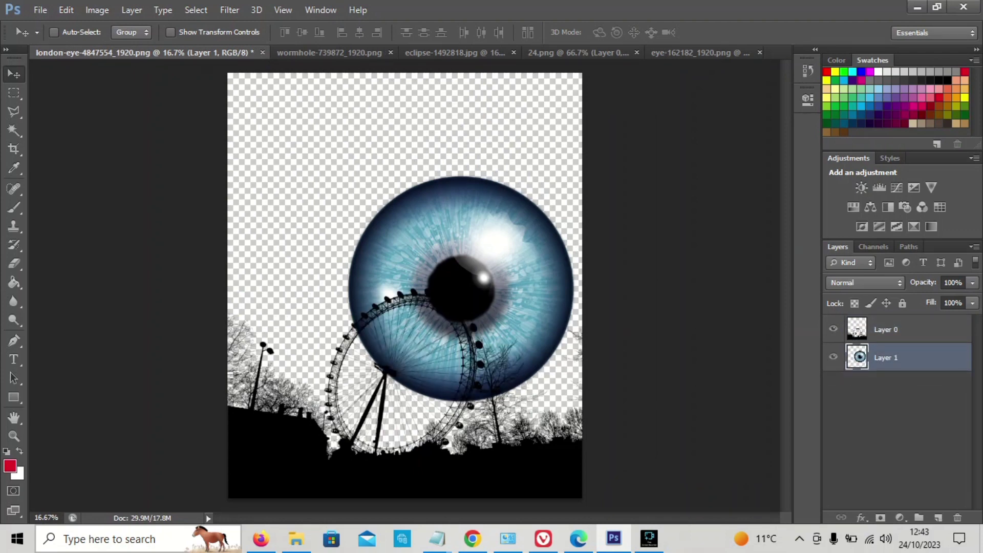
drag(484, 217, 431, 268)
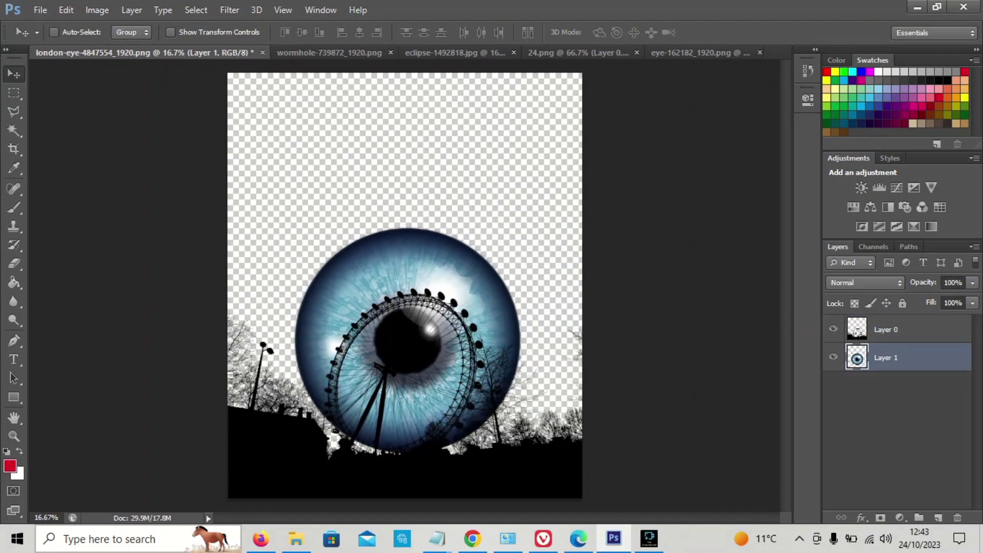
Step: Scale the blue eye layer proportionally to about 66% and move it over the London Eye wheel
key(ctrl+t)
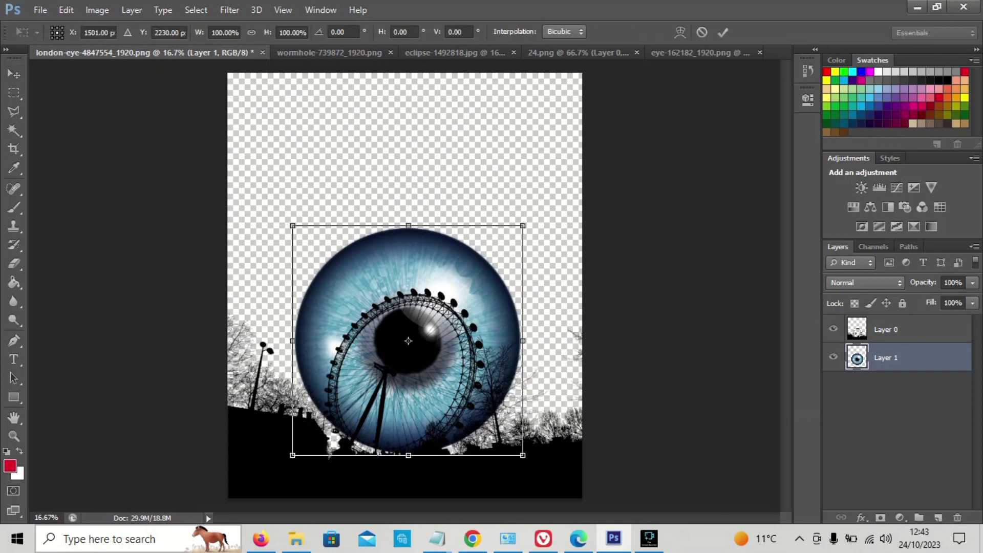
drag(292, 225, 372, 304)
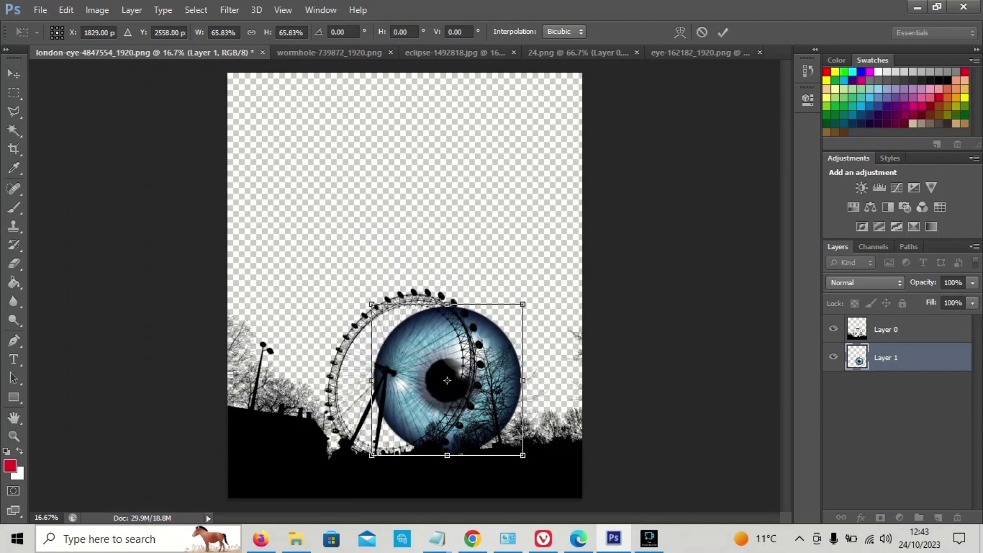
drag(447, 381, 397, 378)
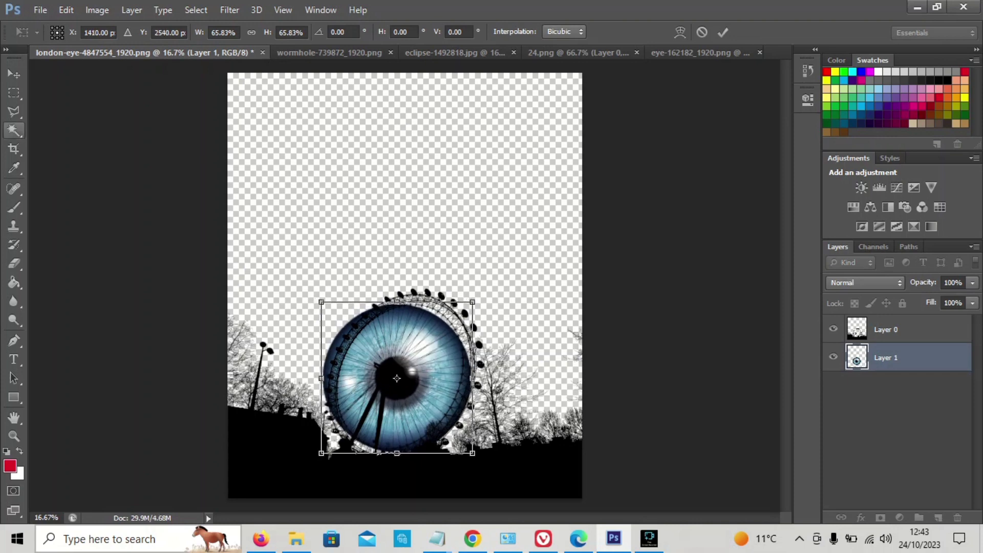
Step: Skew the eye layer by raising its upper-right corner and pulling its upper-left corner inward to follow the wheel's tilt
click(97, 10)
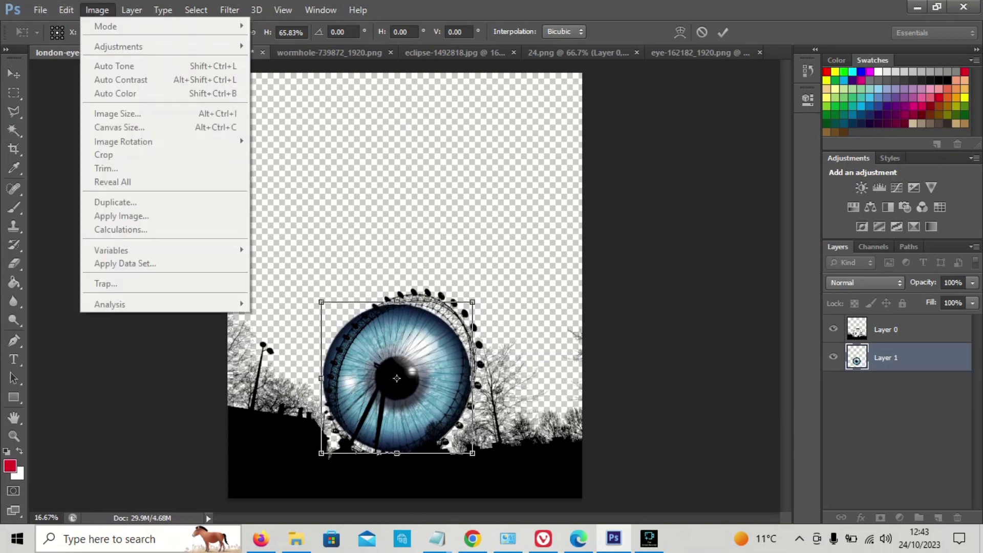
mouse_move(66, 10)
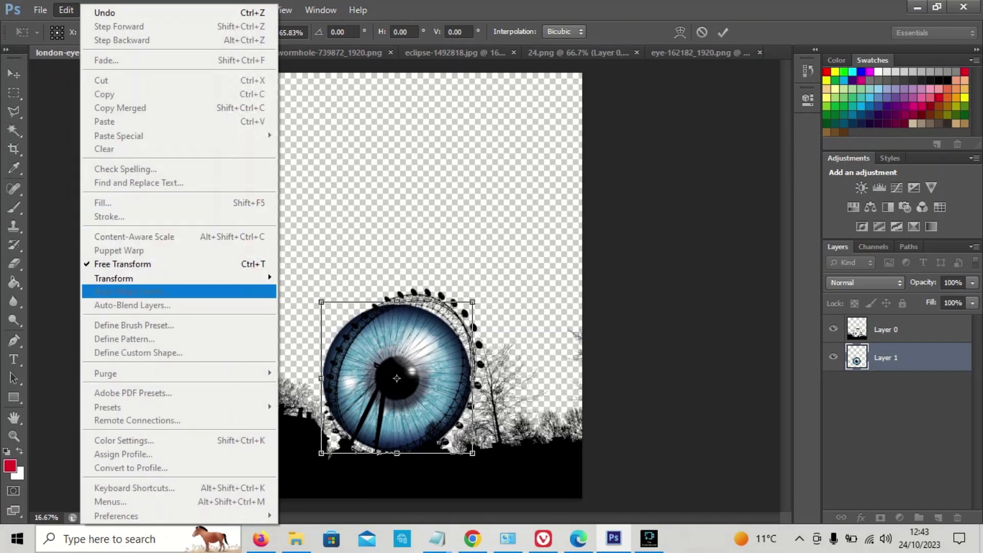
mouse_move(154, 278)
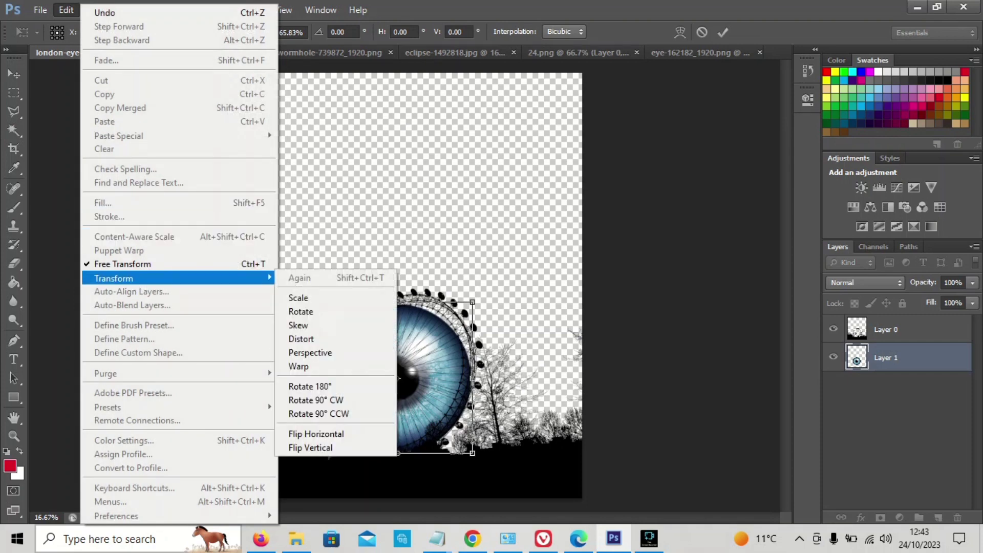
click(302, 325)
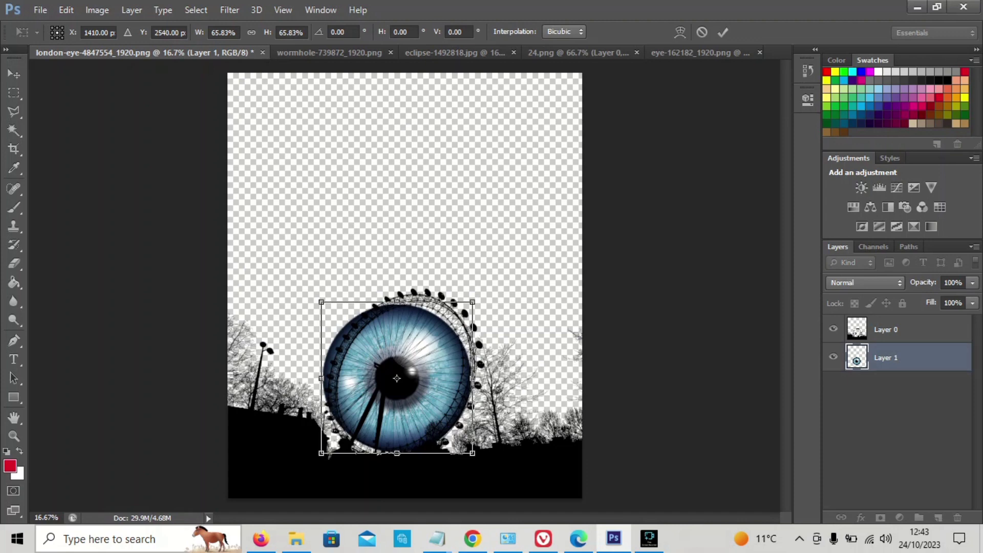
drag(472, 302, 472, 292)
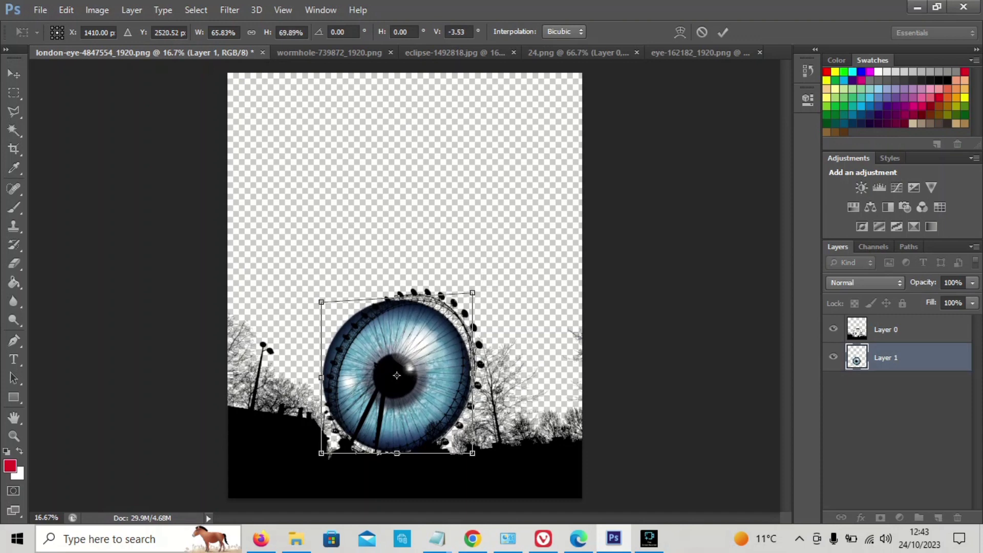
drag(321, 302, 344, 300)
Step: Reposition the eye and skew its corners to fit the wheel's rim, at about 67% width and 77% height, and apply the transformation
key(ctrl+plus)
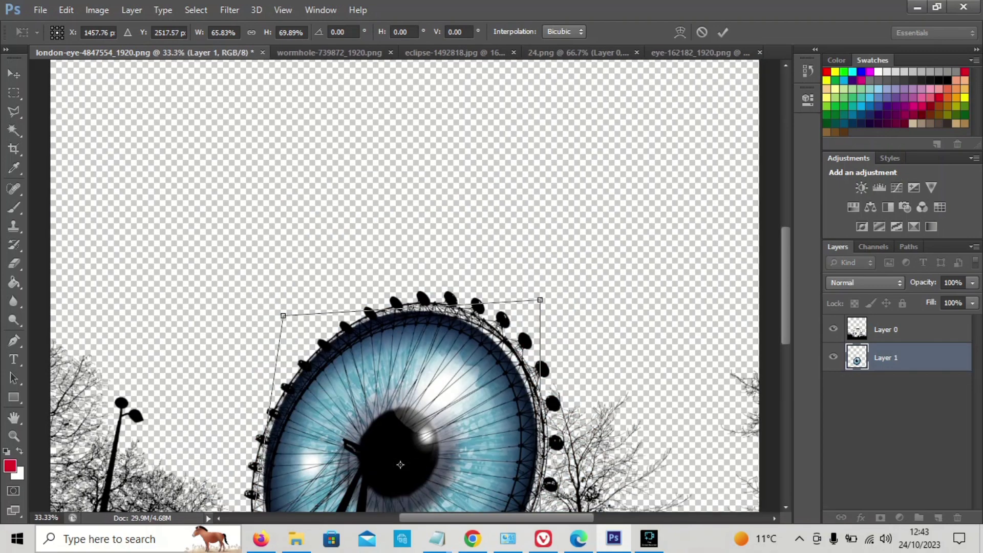
scroll(405, 285, down, 5)
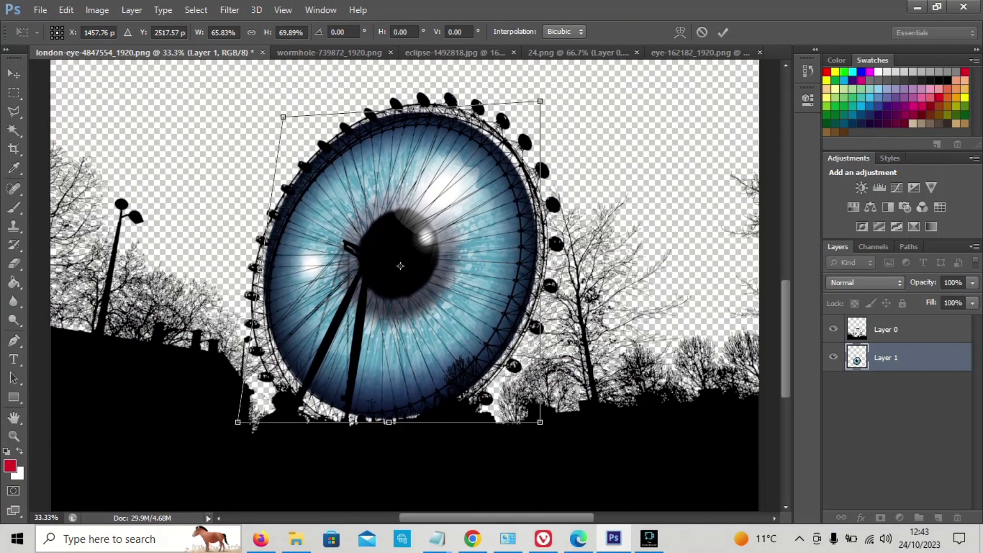
mouse_move(400, 265)
mouse_down()
mouse_move(345, 282)
mouse_move(372, 252)
mouse_move(360, 259)
mouse_move(386, 275)
mouse_up()
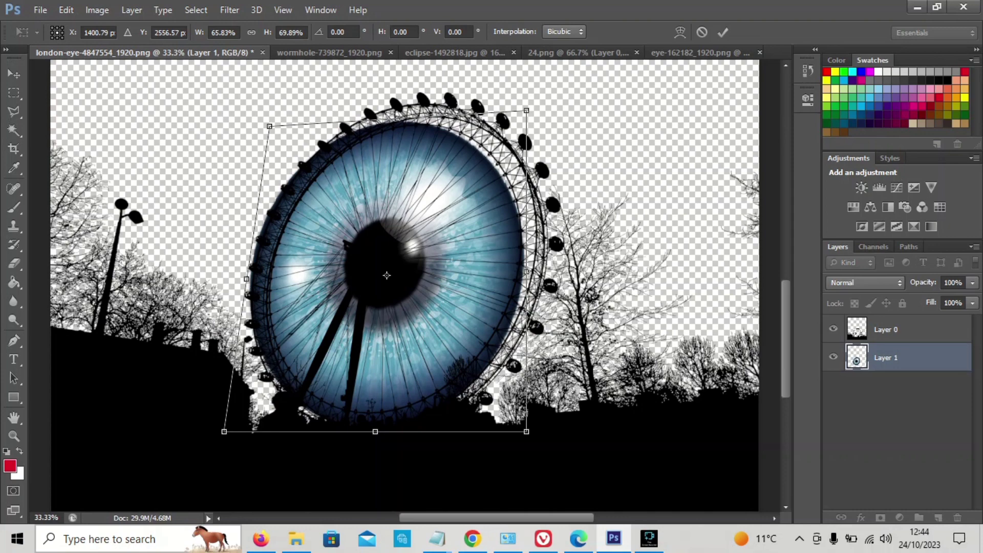
drag(526, 110, 563, 108)
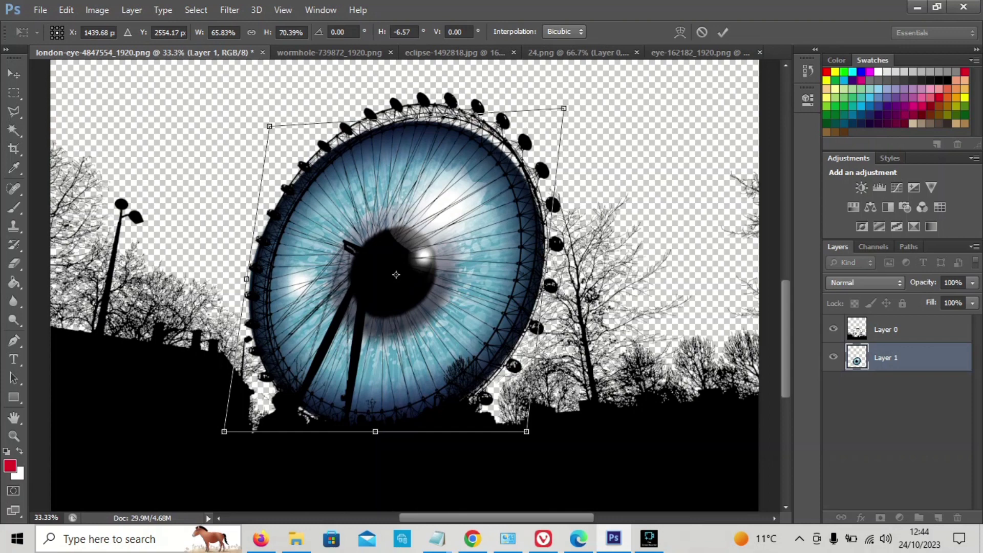
drag(564, 108, 567, 77)
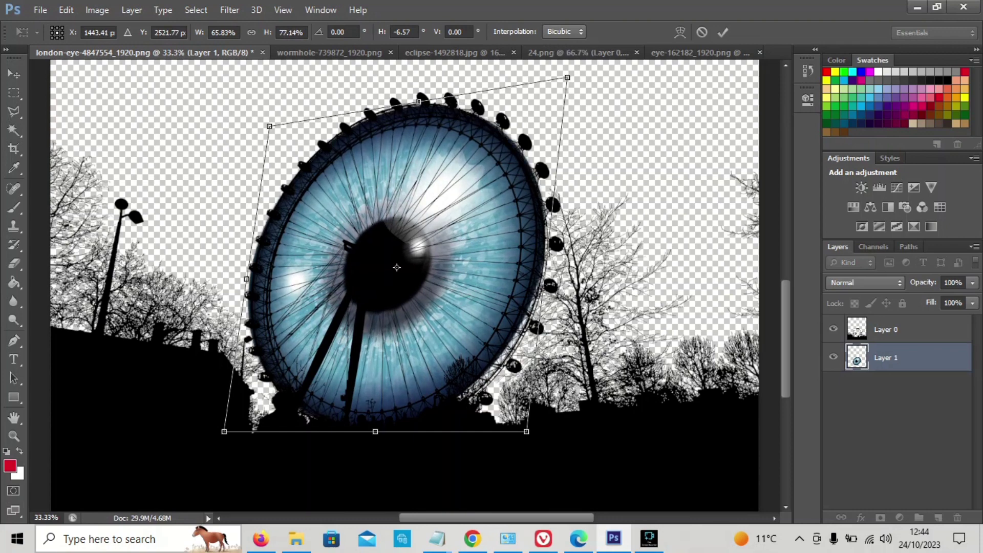
mouse_move(526, 432)
mouse_down()
mouse_move(515, 432)
mouse_move(539, 432)
mouse_up()
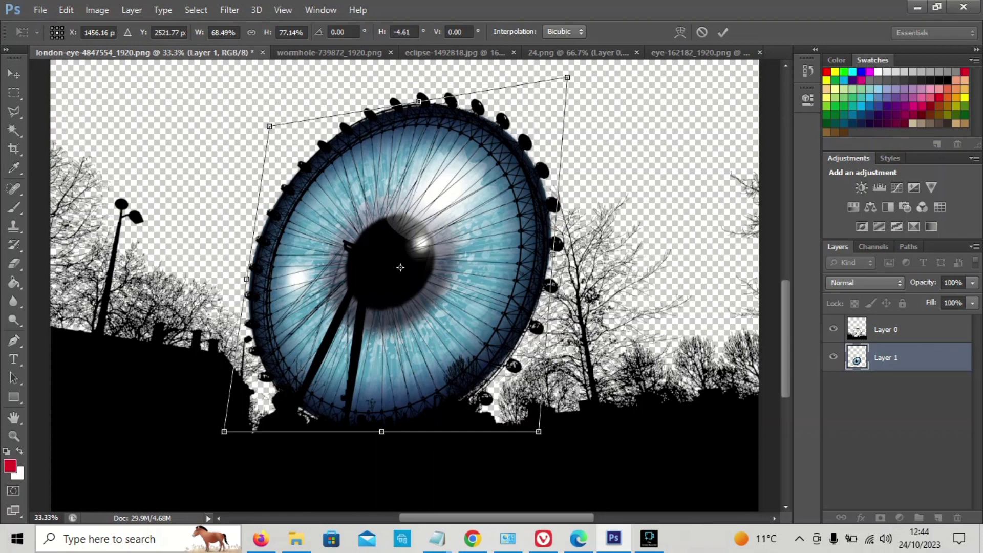
drag(223, 431, 232, 431)
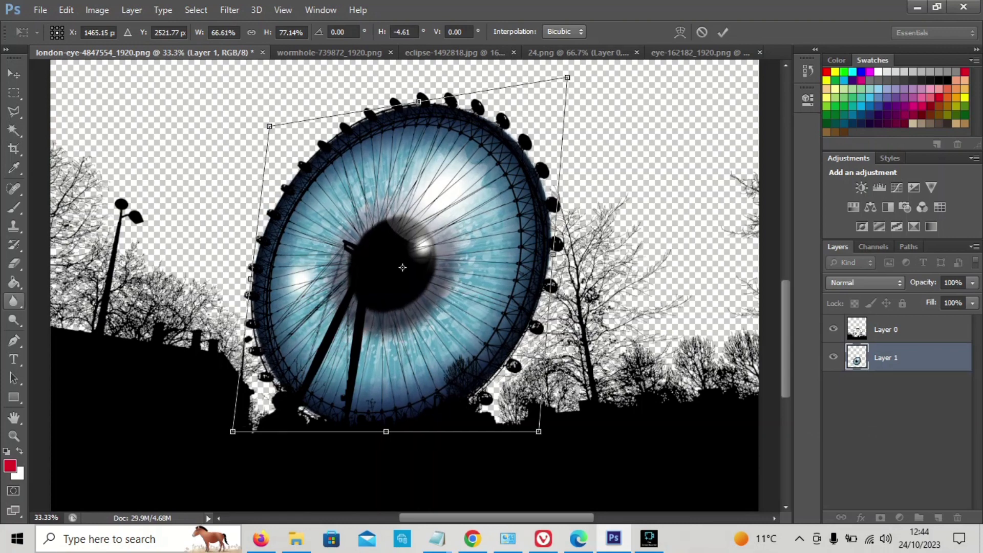
key(v)
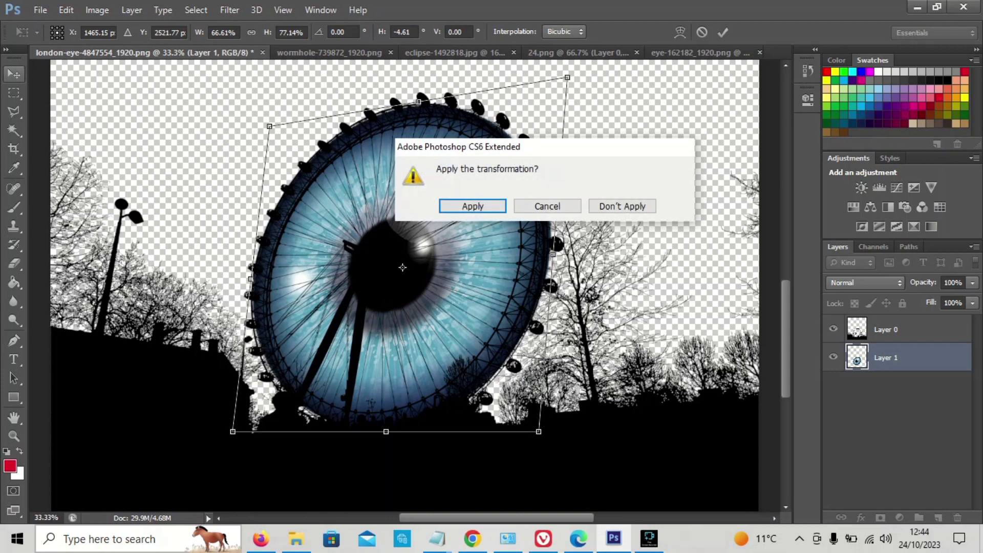
key(Return)
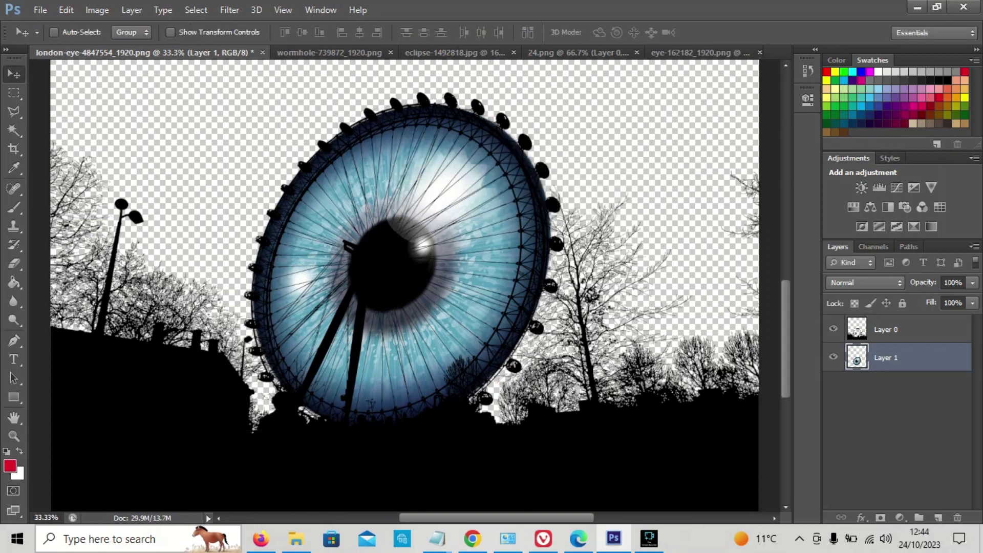
Step: Save the composite in Downloads as a Photoshop file named eye, with layers kept
key(ctrl+shift+s)
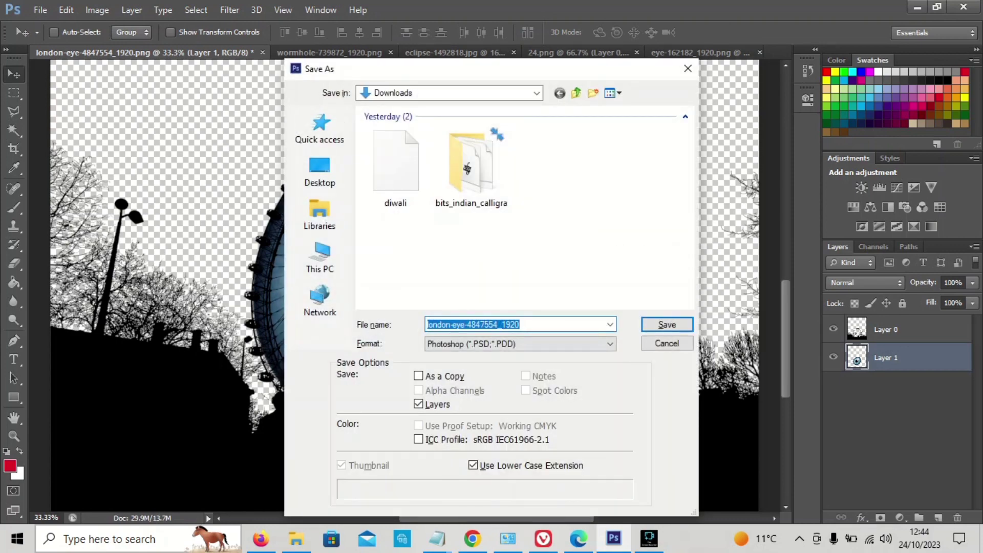
text(eye)
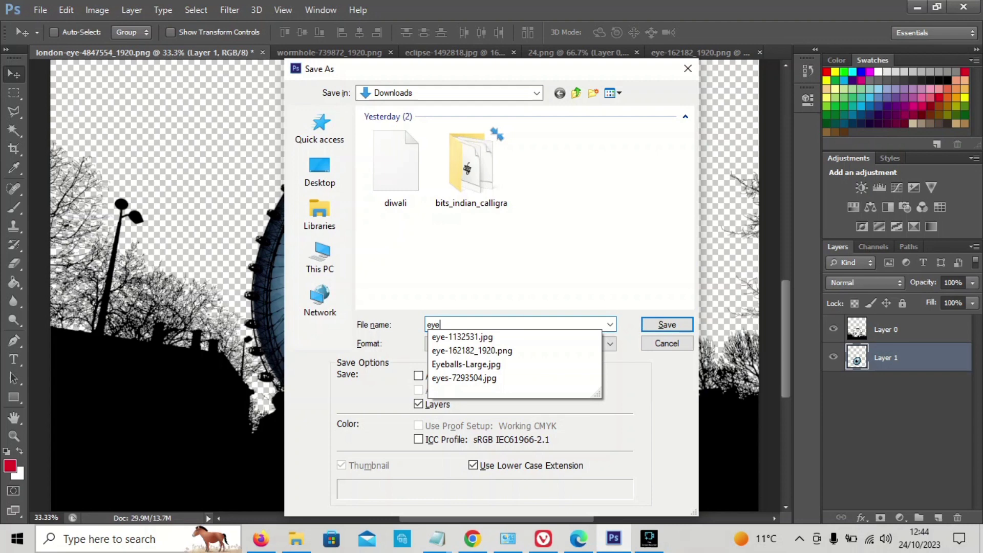
key(Return)
key(Return)
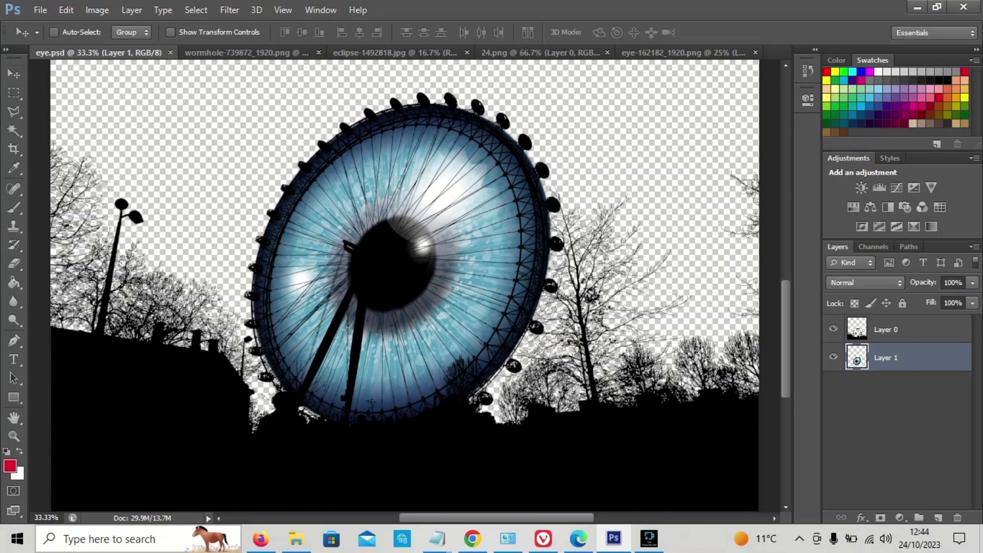
Step: Skew the eye's lower-left corner downward and its upper-left corner slightly upward to about 104% height, apply it, and save the file
key(ctrl+t)
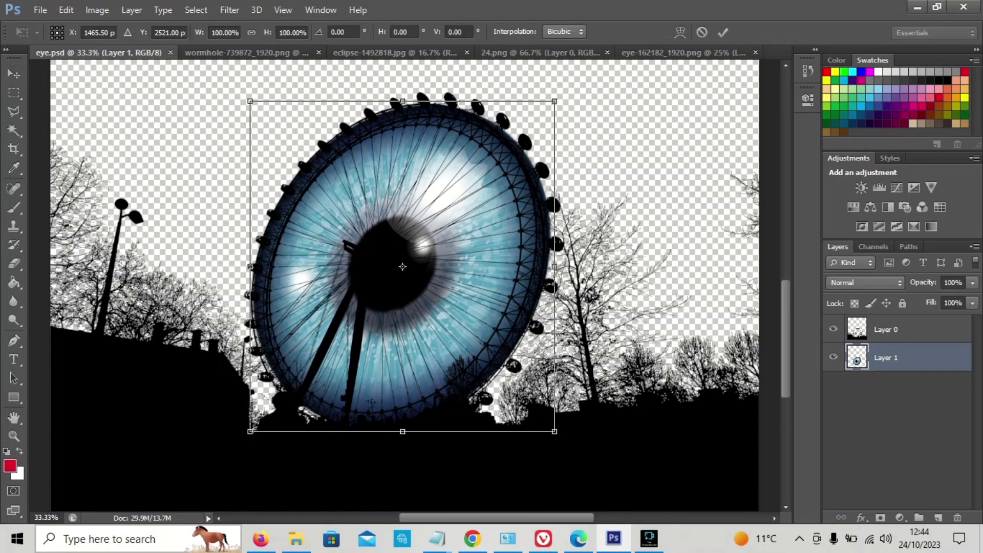
click(97, 9)
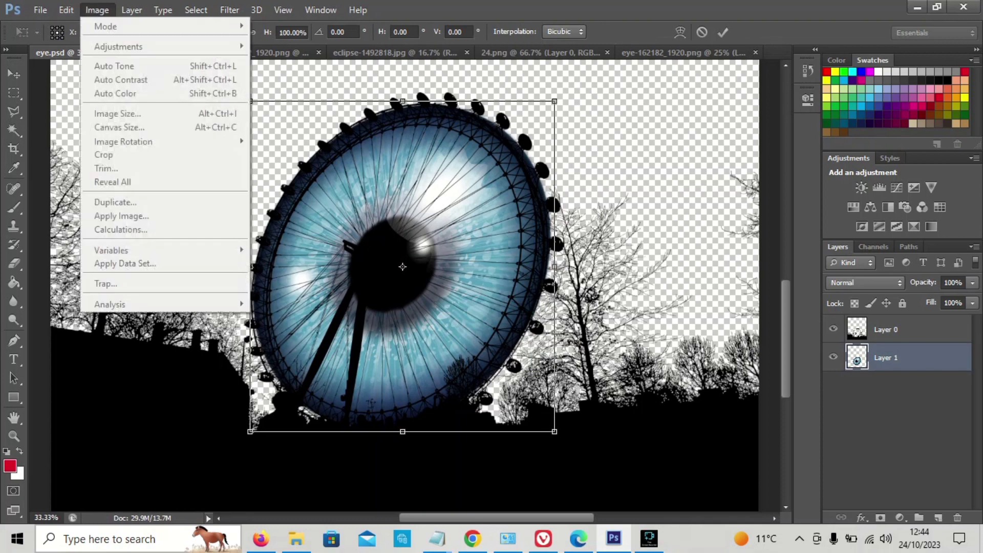
mouse_move(66, 10)
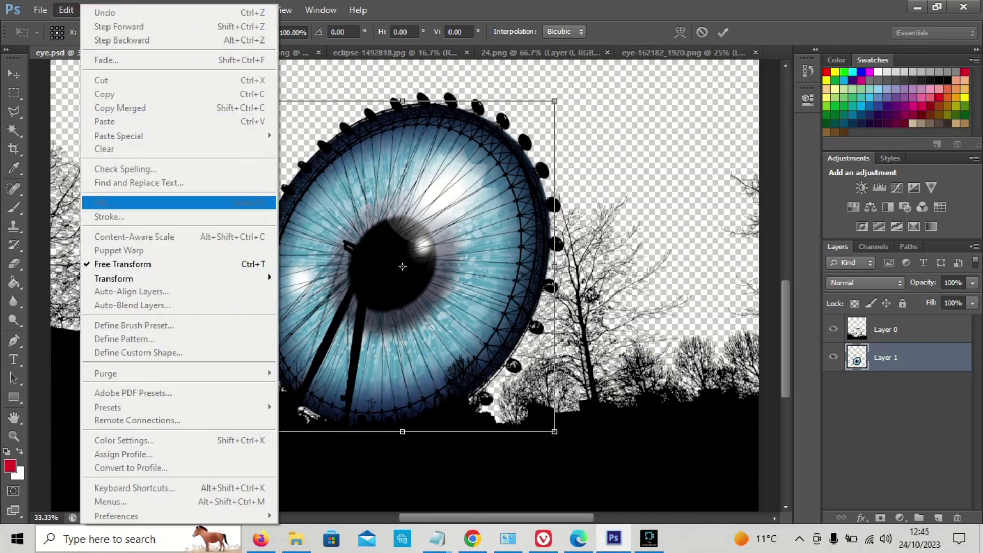
mouse_move(154, 278)
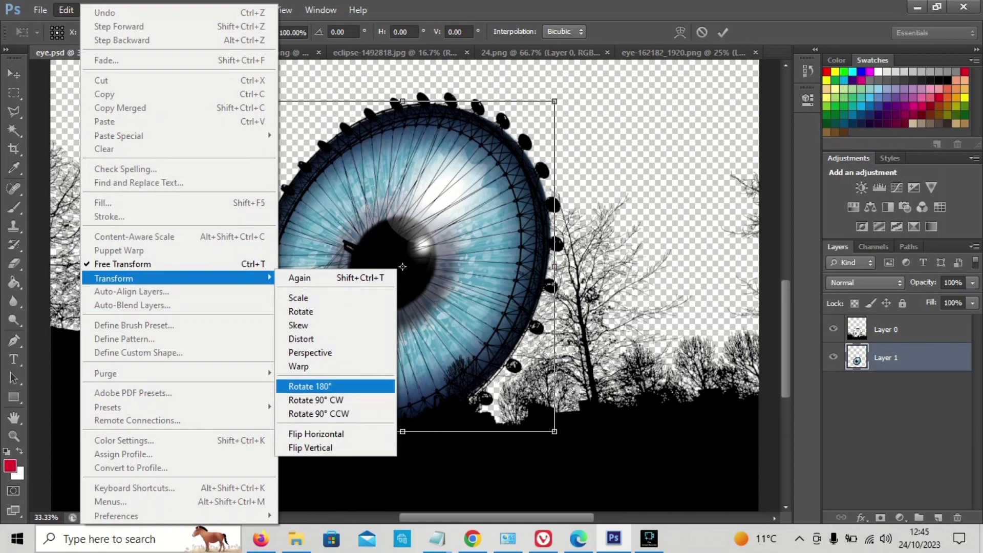
click(299, 325)
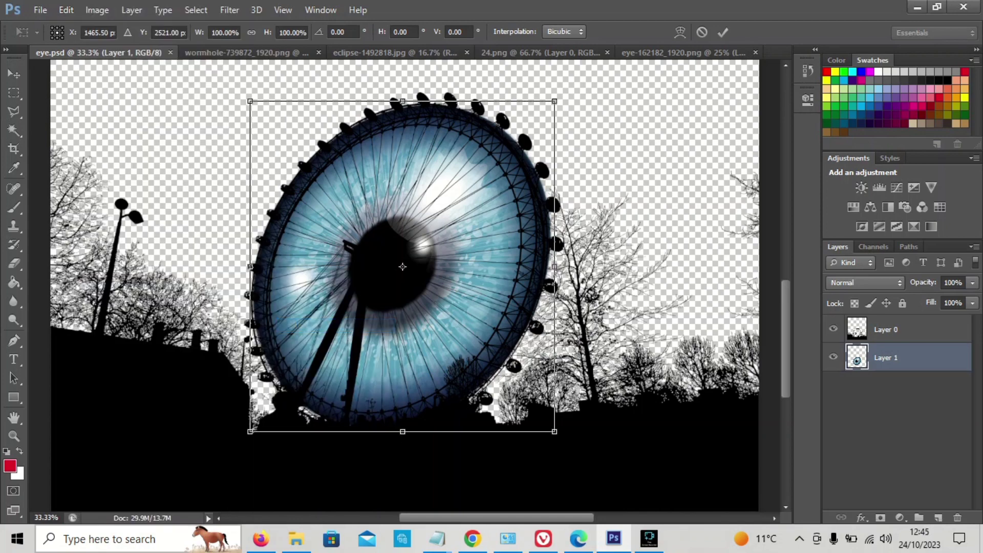
drag(249, 432, 250, 441)
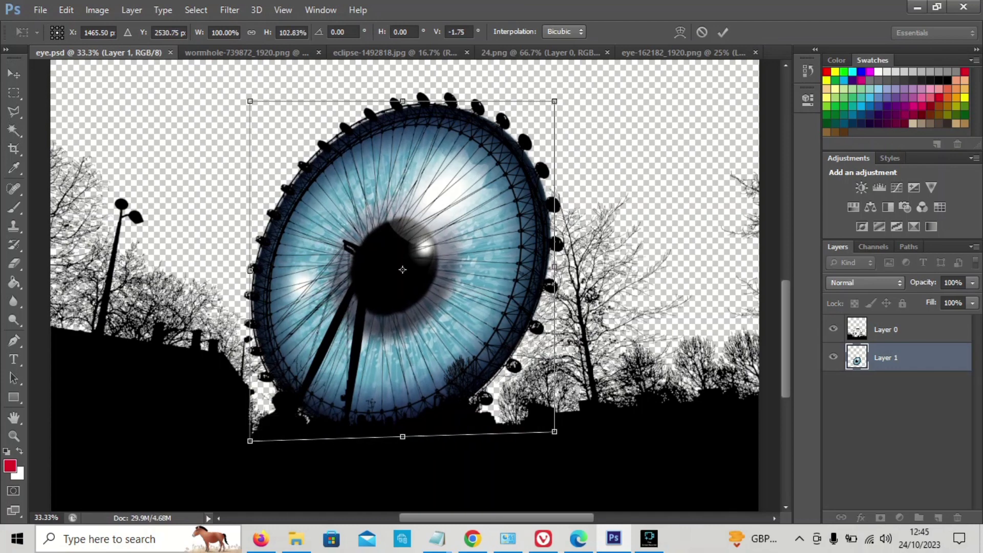
drag(250, 101, 250, 98)
key(v)
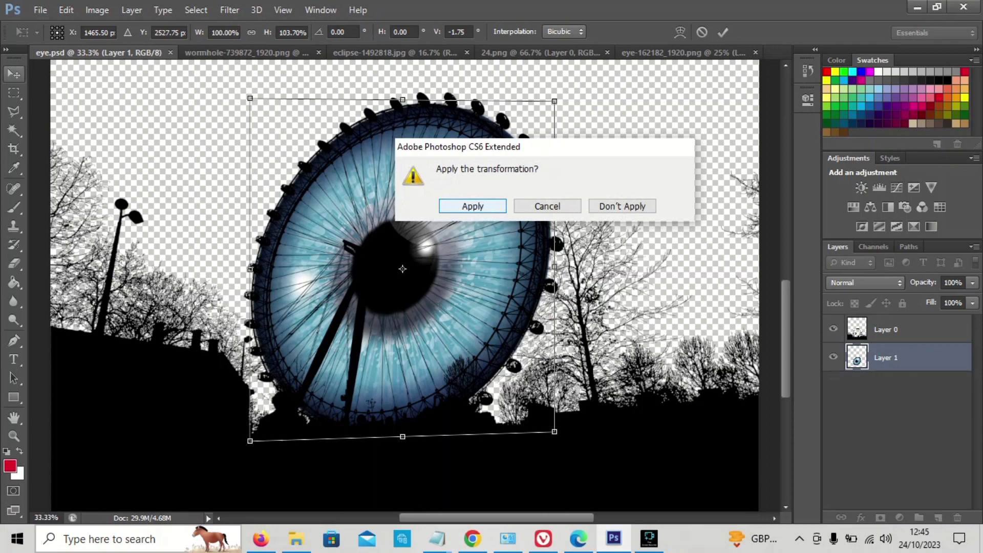
key(Return)
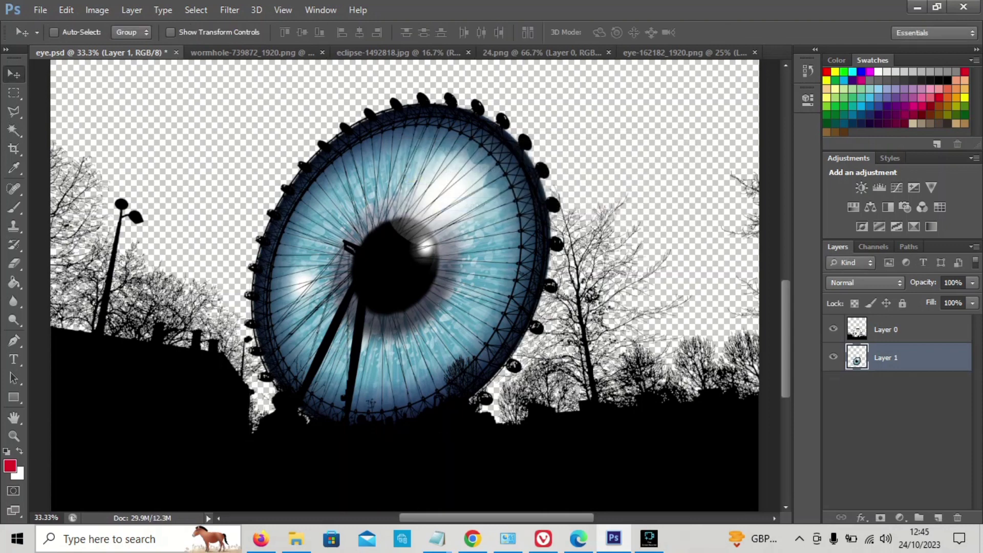
key(ctrl+s)
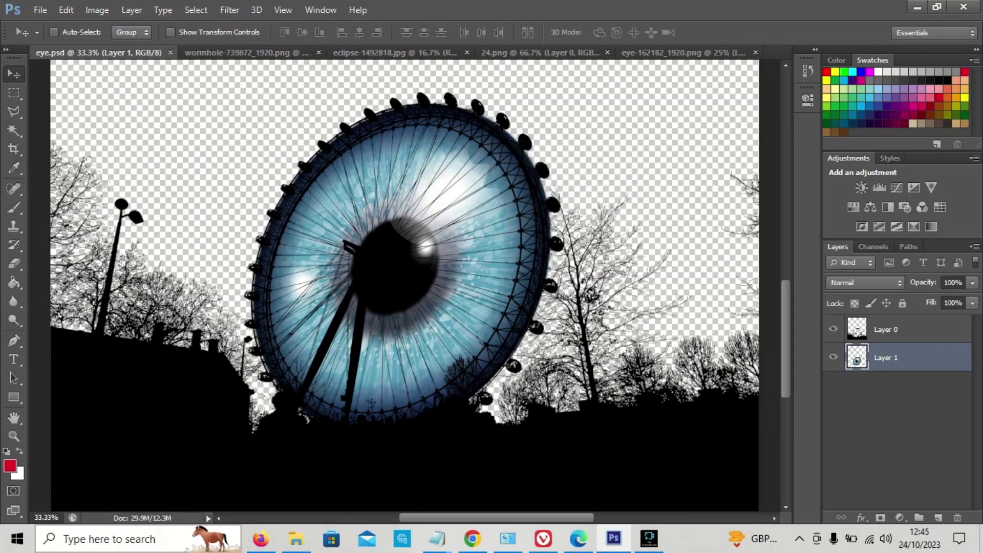
Step: Float the wormhole-739872_1920.png document in its own window over the whole eye.psd composite
key(ctrl+minus)
key(ctrl+minus)
key(ctrl+minus)
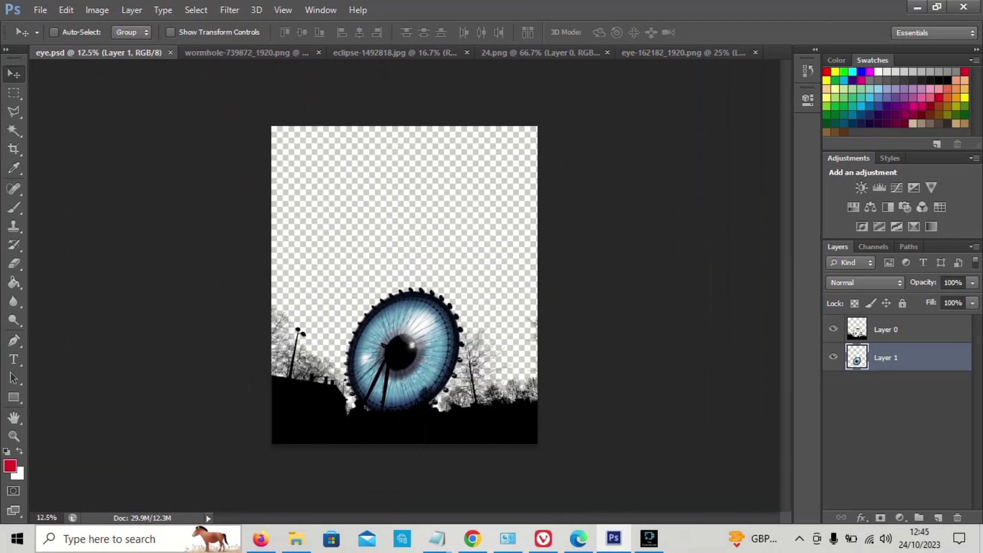
drag(245, 52, 381, 117)
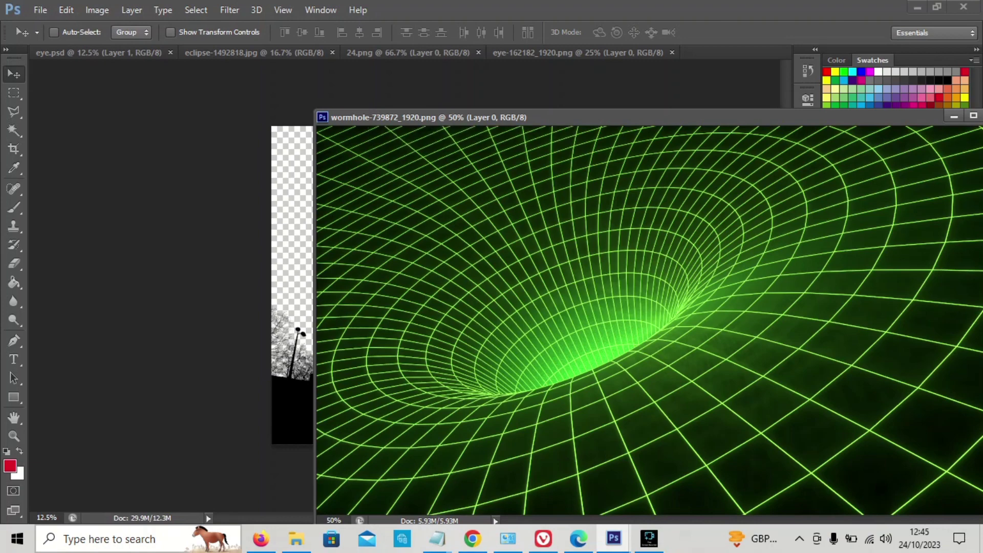
Step: Try to copy the green wormhole image into eye.psd, and undo the copy
drag(430, 256, 289, 248)
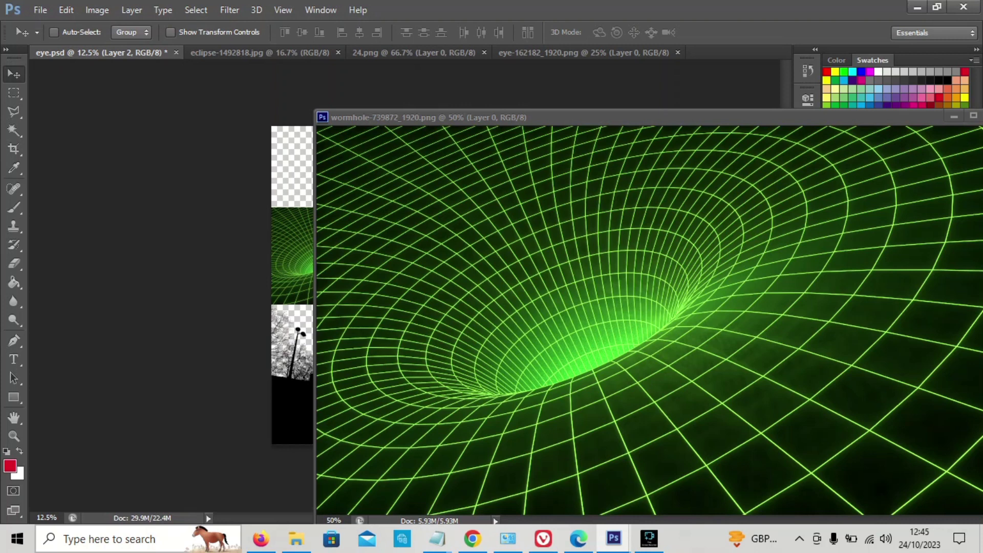
key(ctrl+z)
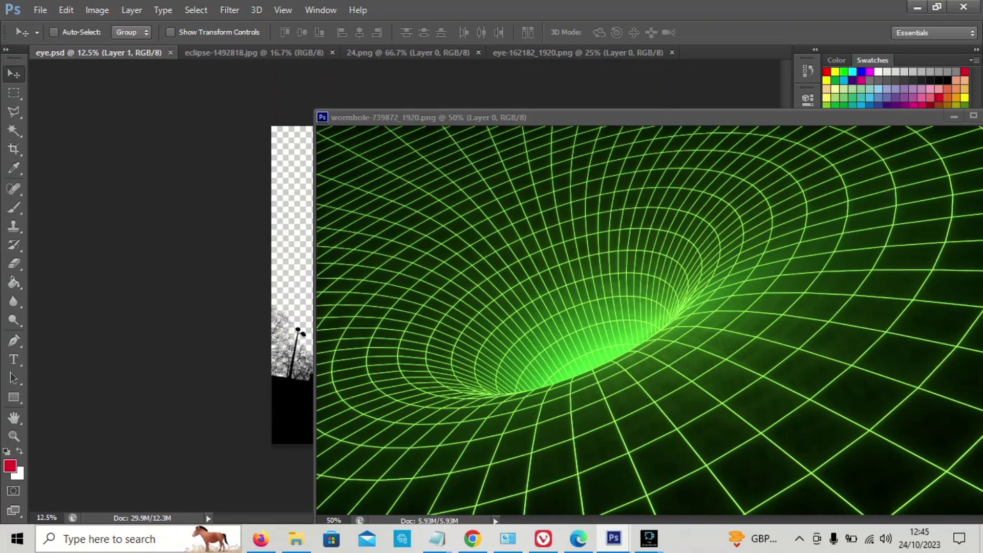
Step: Resize the wormhole-739872_1920.png image to a document width of 27 cm with proportions constrained
click(428, 117)
click(97, 10)
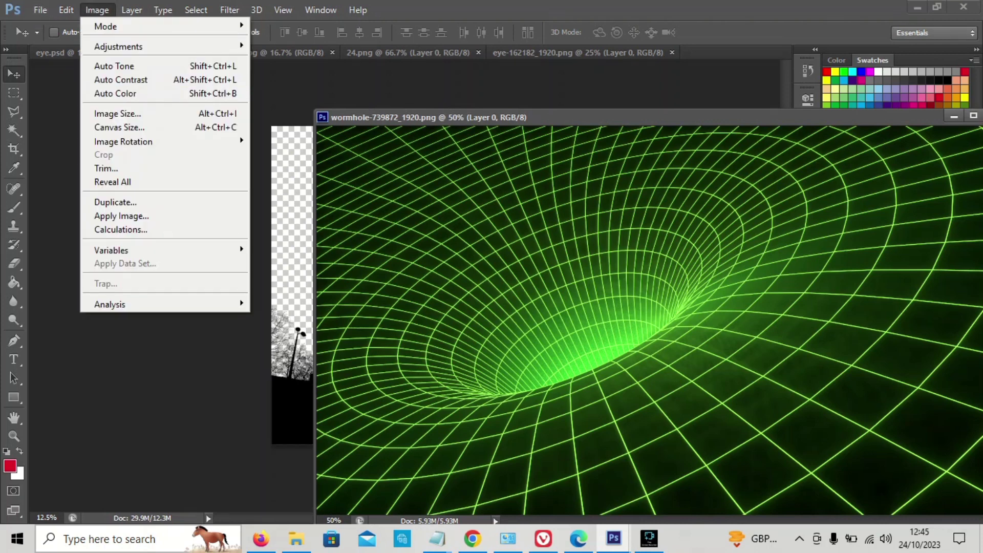
key(Return)
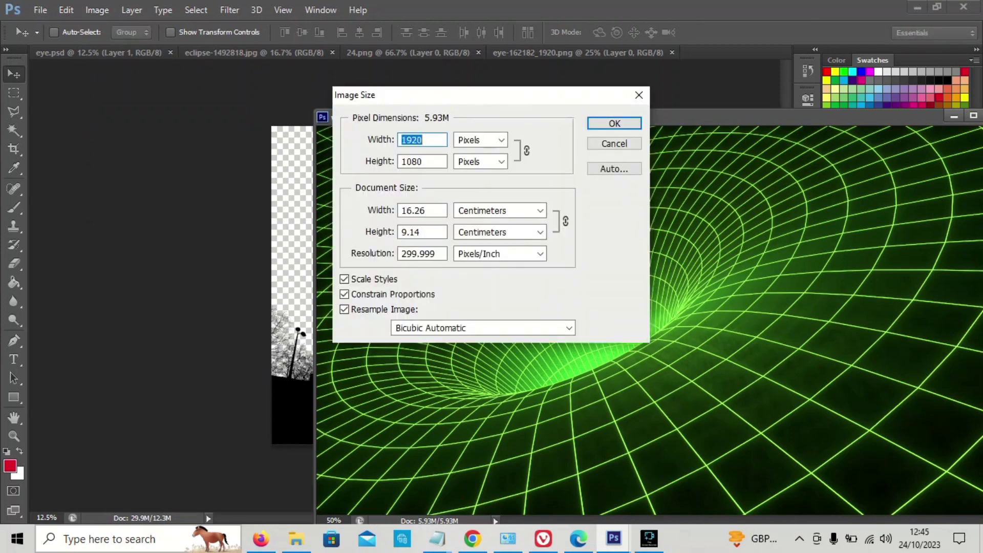
double_click(424, 210)
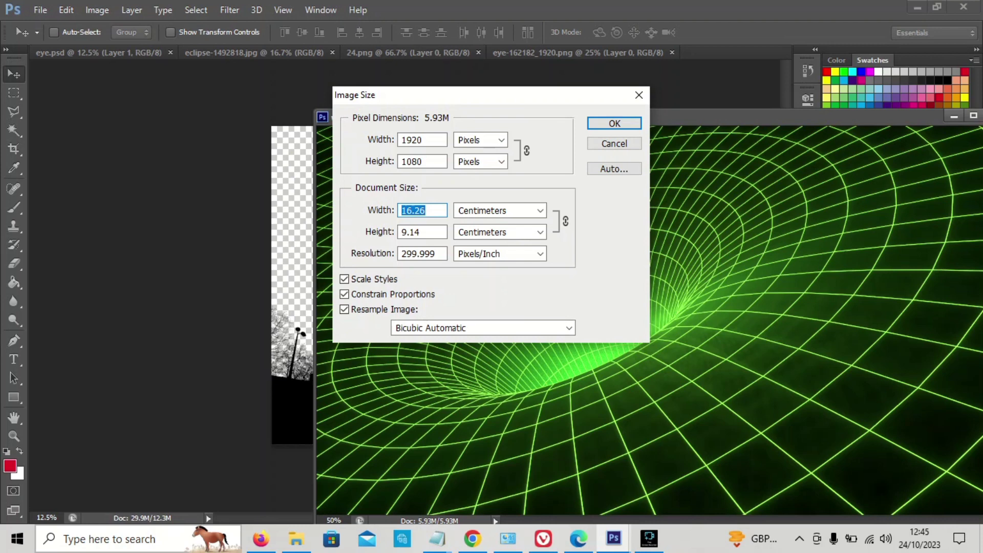
text(27)
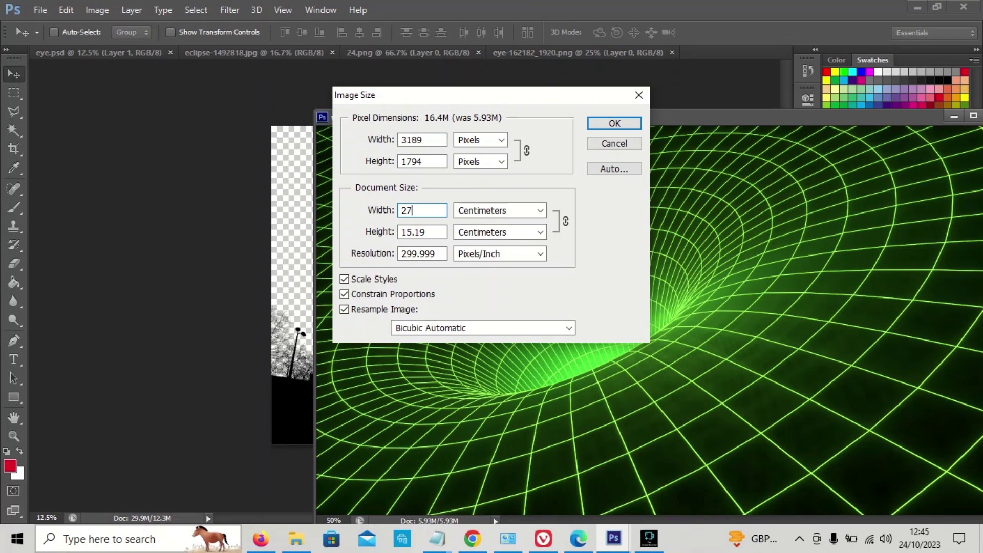
key(Return)
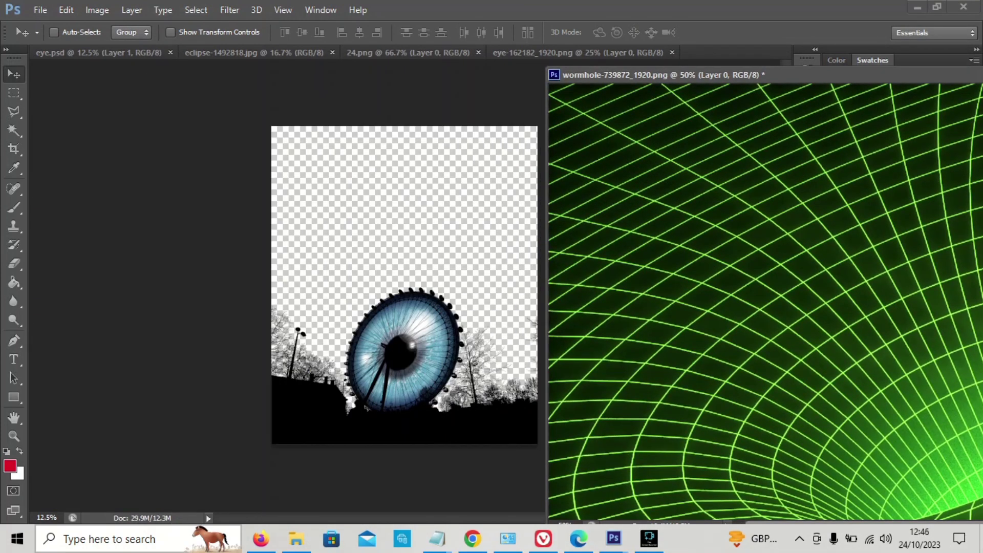
Step: Copy the enlarged wormhole image into eye.psd across the lower part of the canvas, and dock the wormhole document again
drag(707, 302, 412, 284)
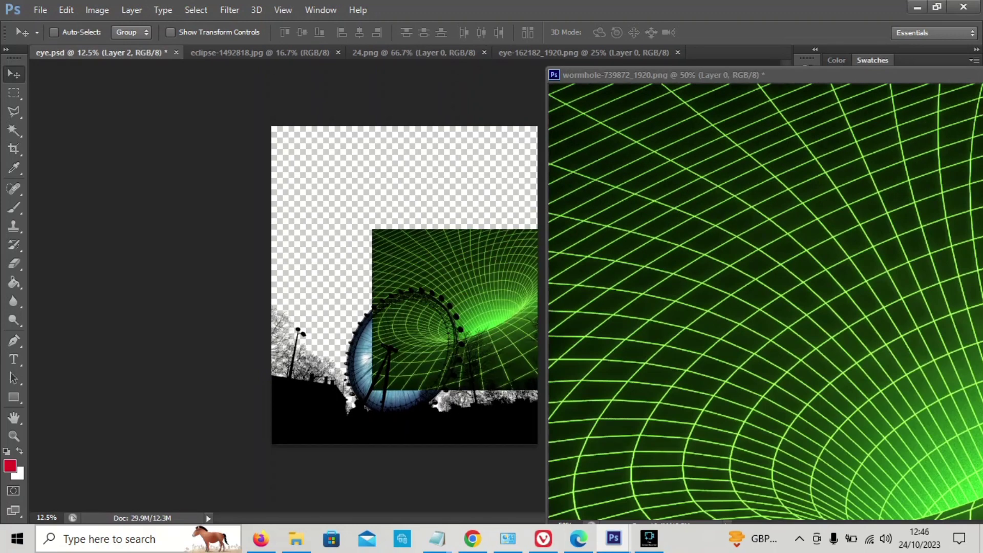
drag(418, 244, 317, 271)
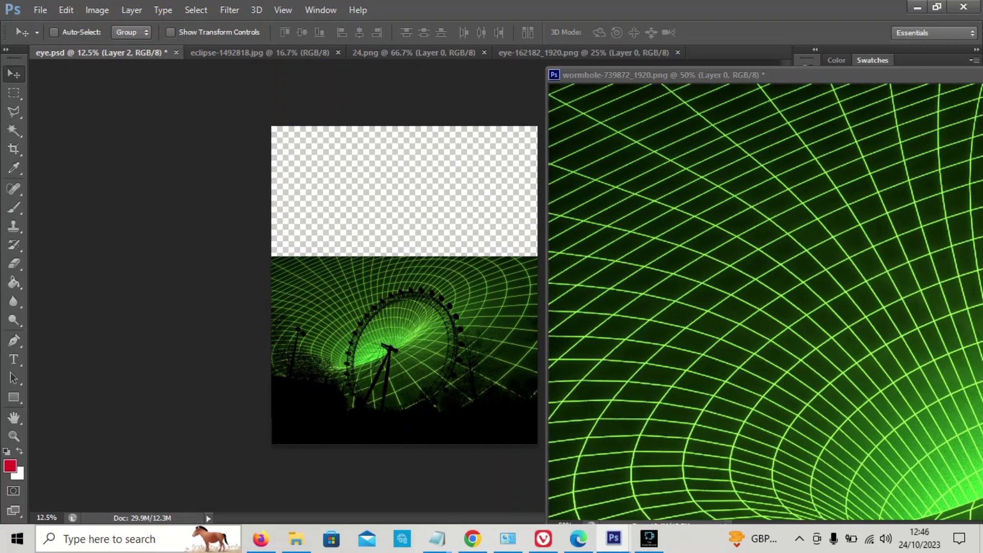
drag(717, 75, 476, 53)
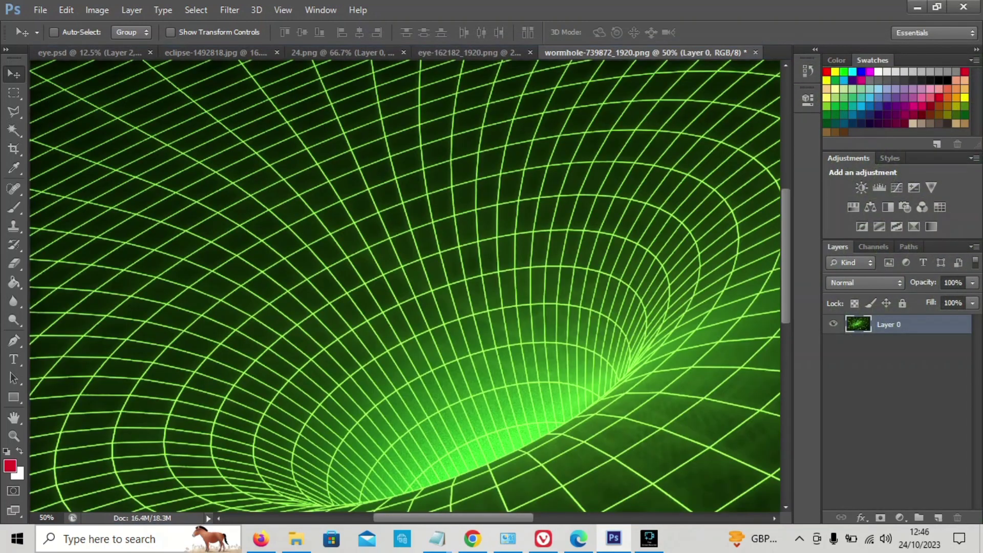
Step: Place the wormhole layer beneath the blue eye layer in eye.psd and shift the grid image upward
click(94, 52)
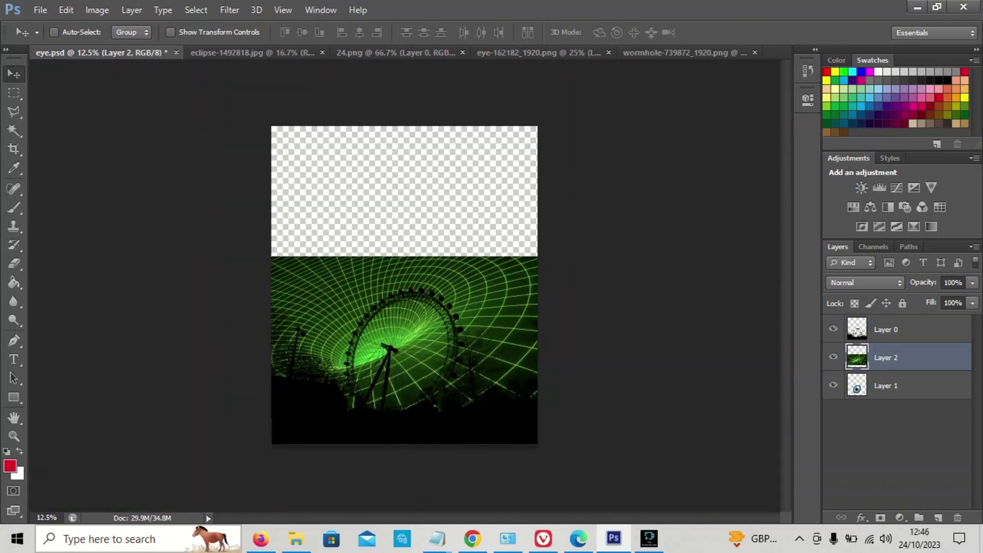
drag(886, 358, 886, 391)
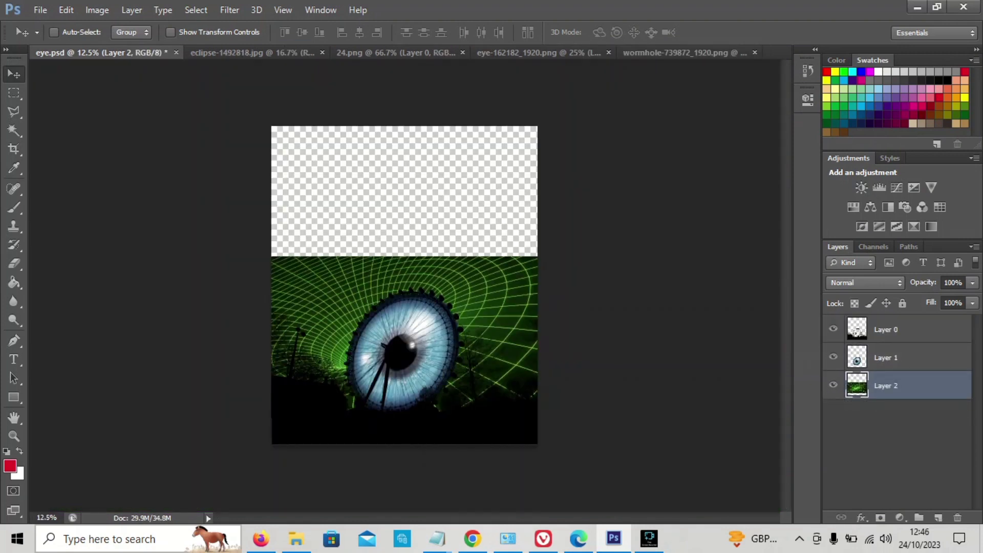
drag(529, 276, 548, 228)
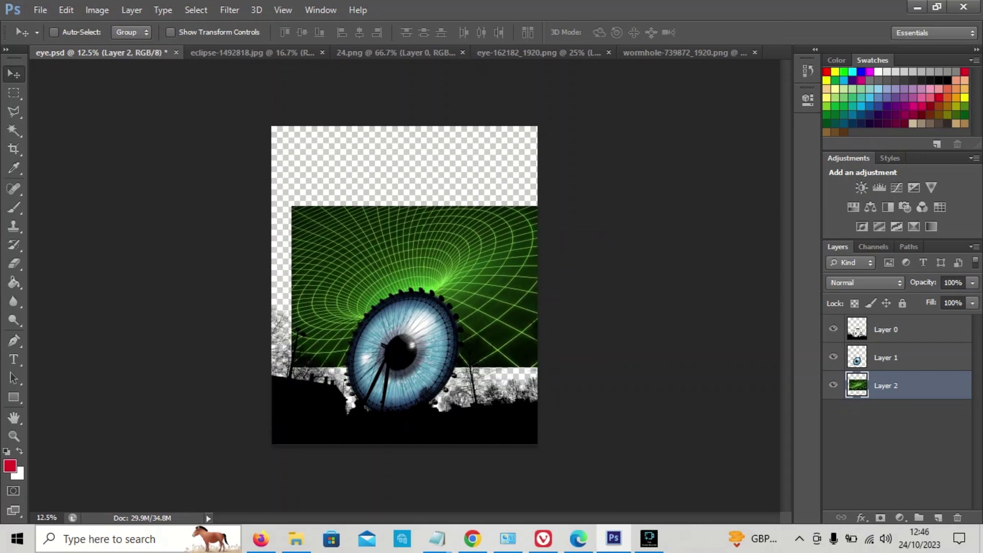
Step: Rotate the wormhole layer about -90.4° to upright, scale it to about 139%, position it behind the eye and apply the transformation
key(ctrl+t)
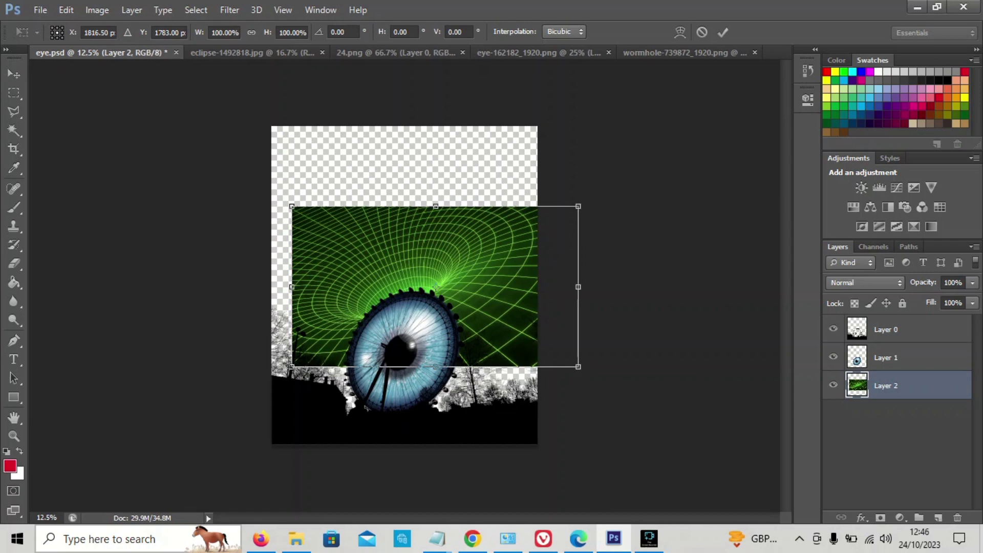
drag(302, 226, 395, 361)
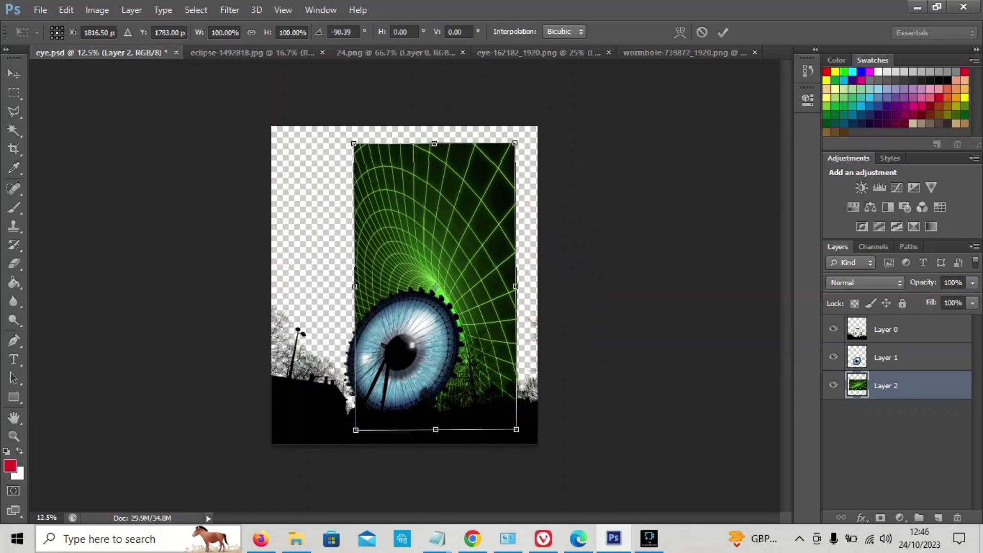
drag(510, 281, 492, 297)
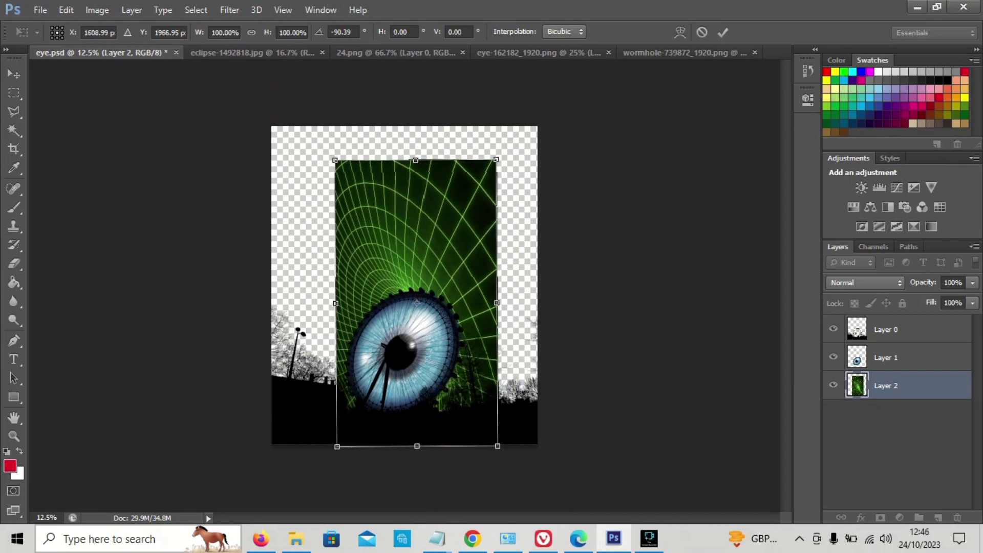
drag(496, 160, 654, 71)
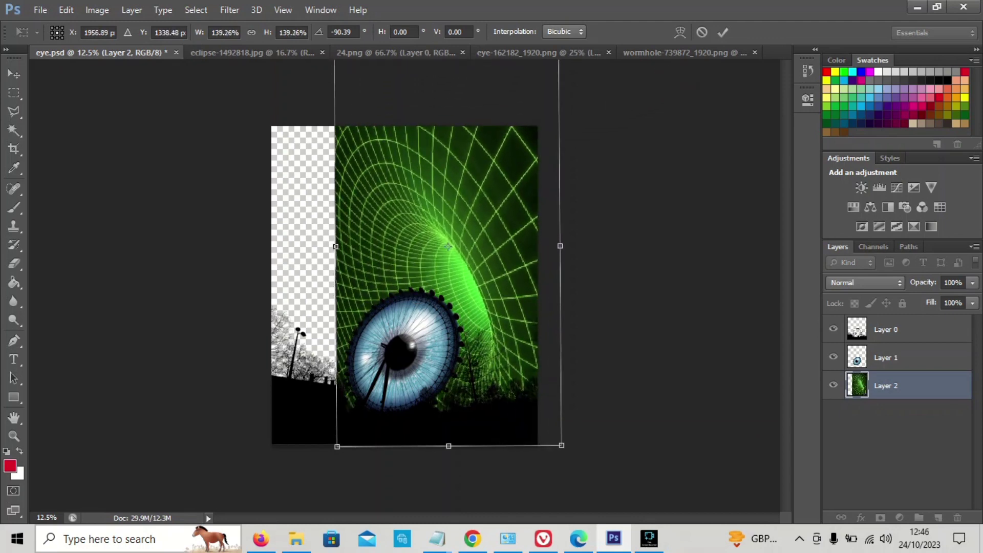
drag(491, 182, 462, 224)
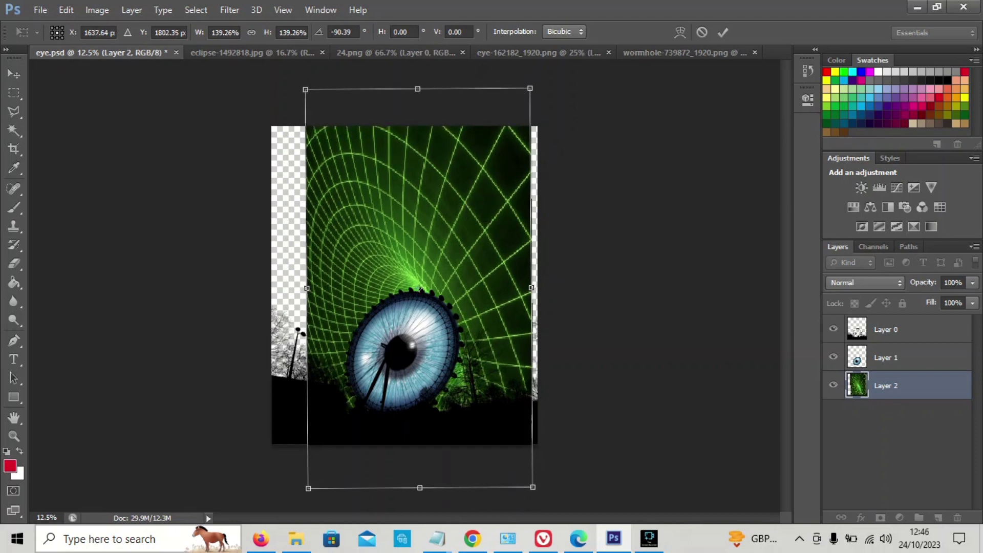
drag(497, 152, 499, 174)
key(v)
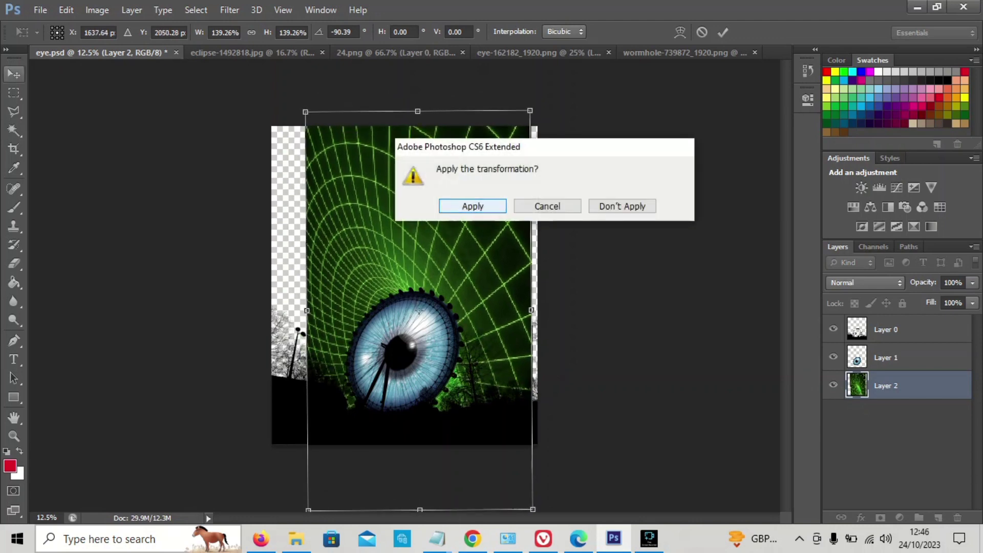
key(Return)
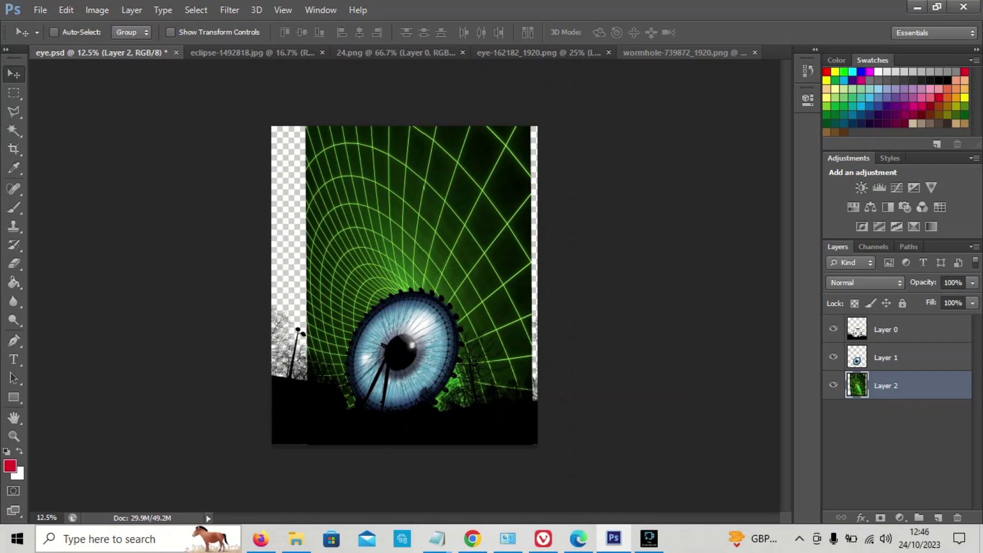
Step: Float the eclipse-1492818.jpg document in its own window over the eye.psd composite
click(395, 52)
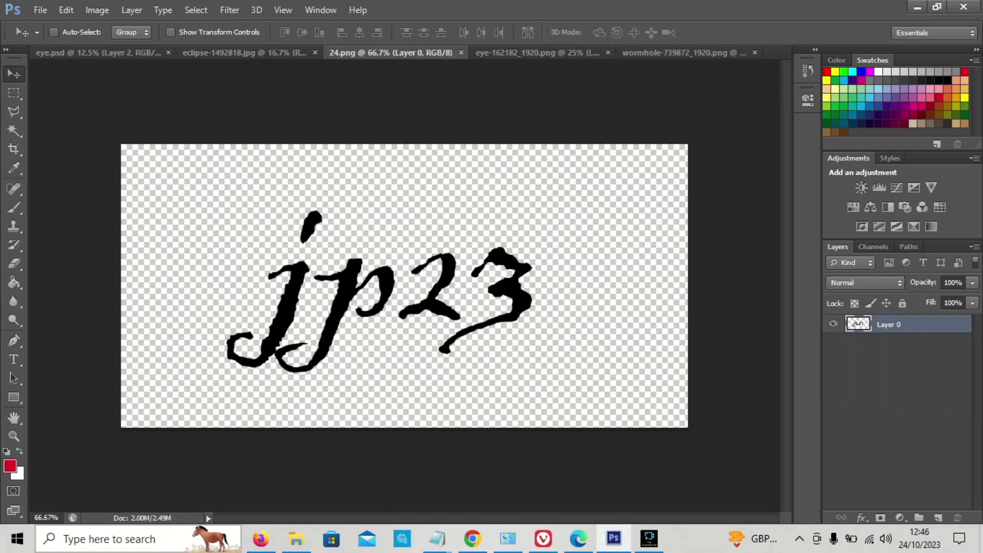
click(537, 52)
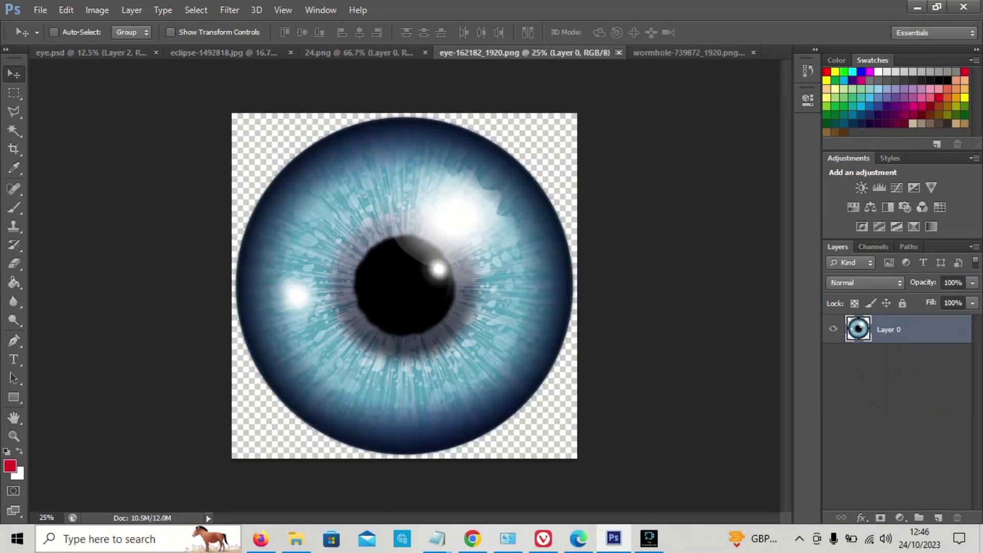
click(684, 52)
click(215, 52)
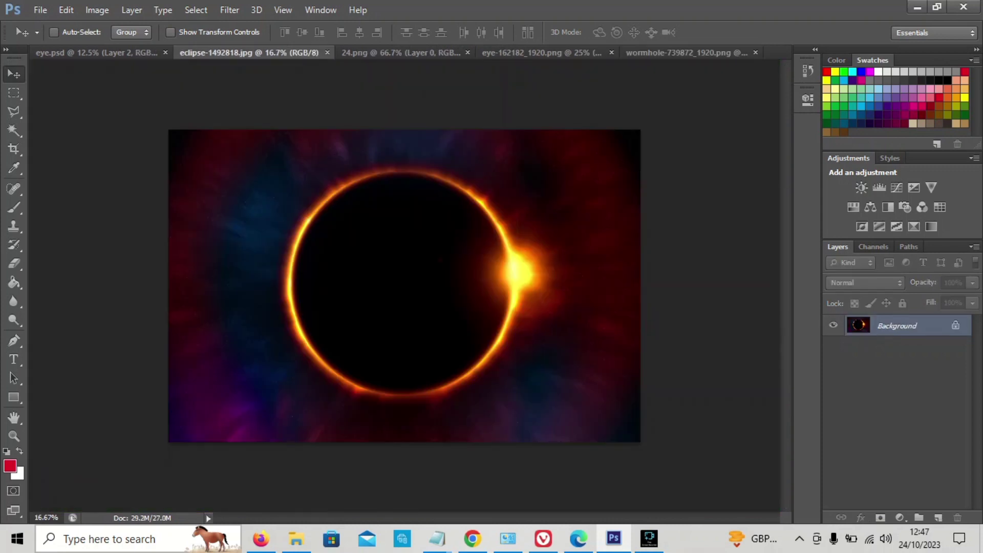
drag(249, 53, 481, 154)
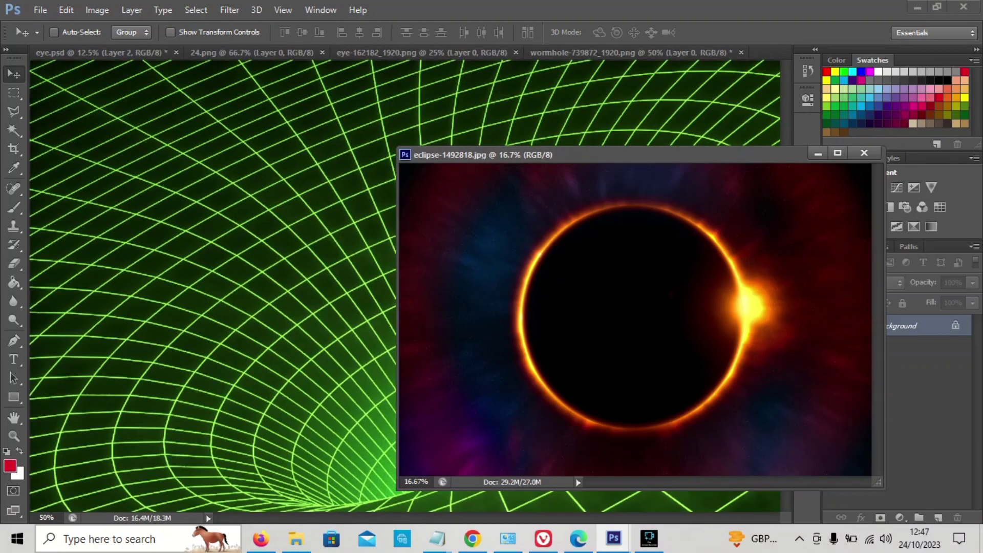
key(ctrl+Tab)
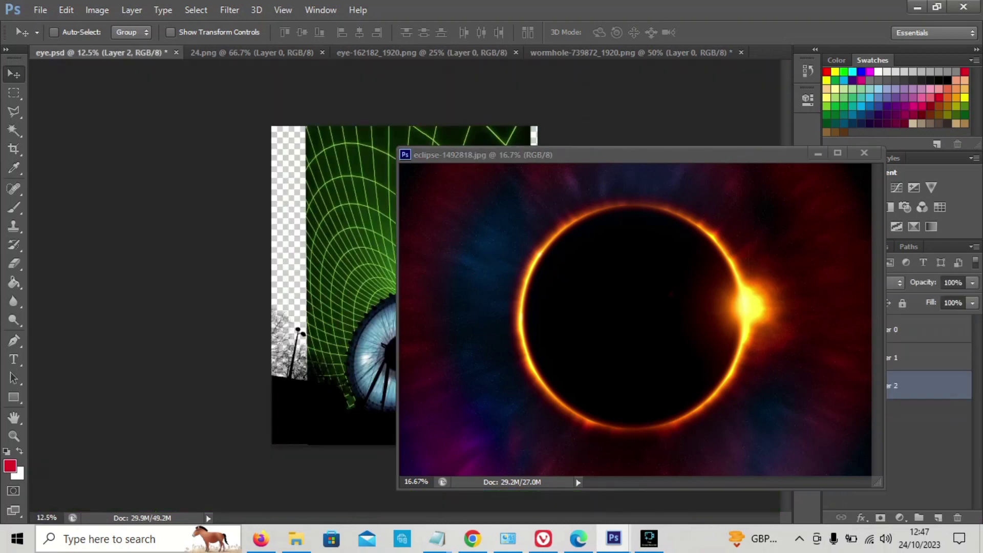
key(ctrl+Tab)
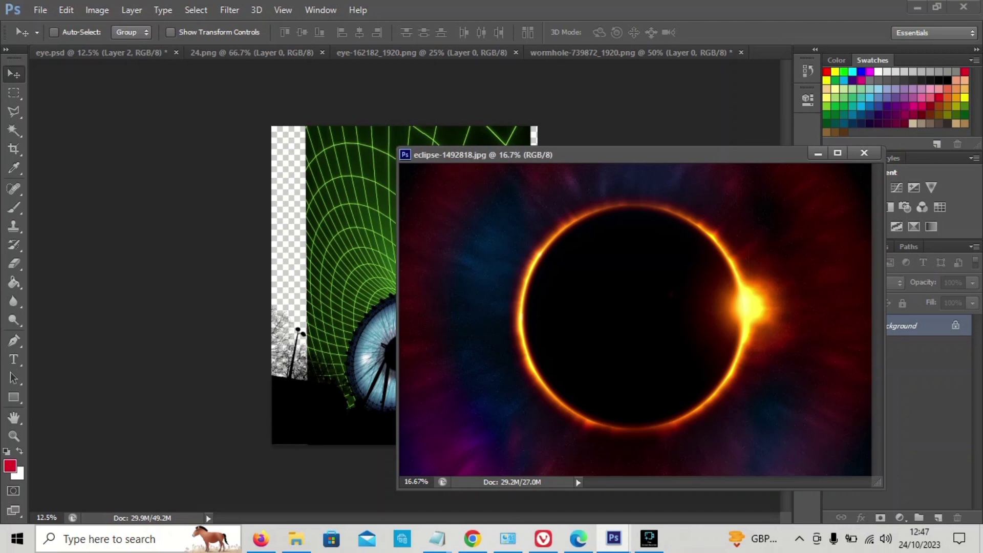
Step: Copy the eclipse image into eye.psd between the eye and wormhole layers, dock the eclipse document, and return to eye.psd
drag(671, 295, 384, 247)
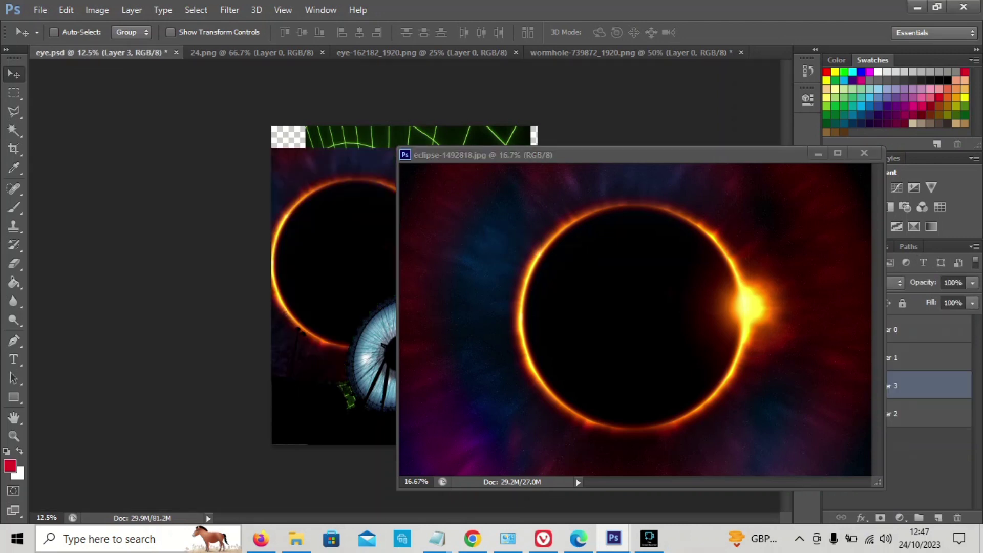
drag(610, 154, 524, 52)
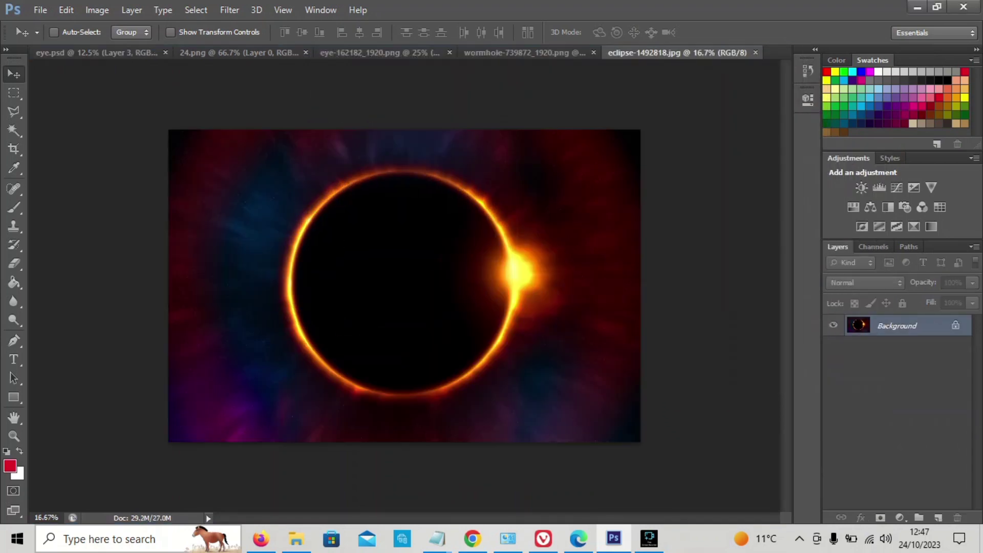
click(101, 52)
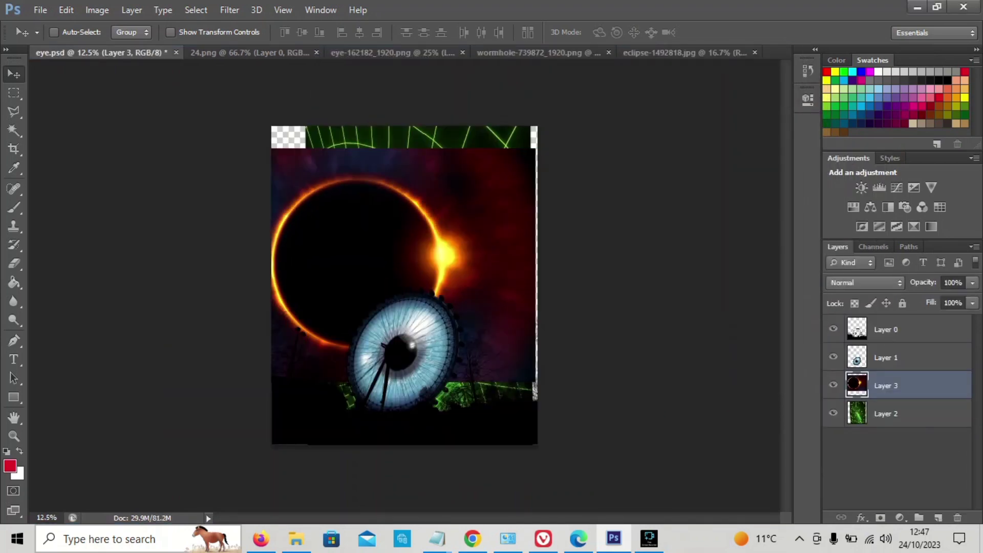
Step: Rotate the eclipse layer about -88° so its flare points up, and position its glowing ring around the blue eye
drag(350, 193, 410, 285)
key(ctrl+t)
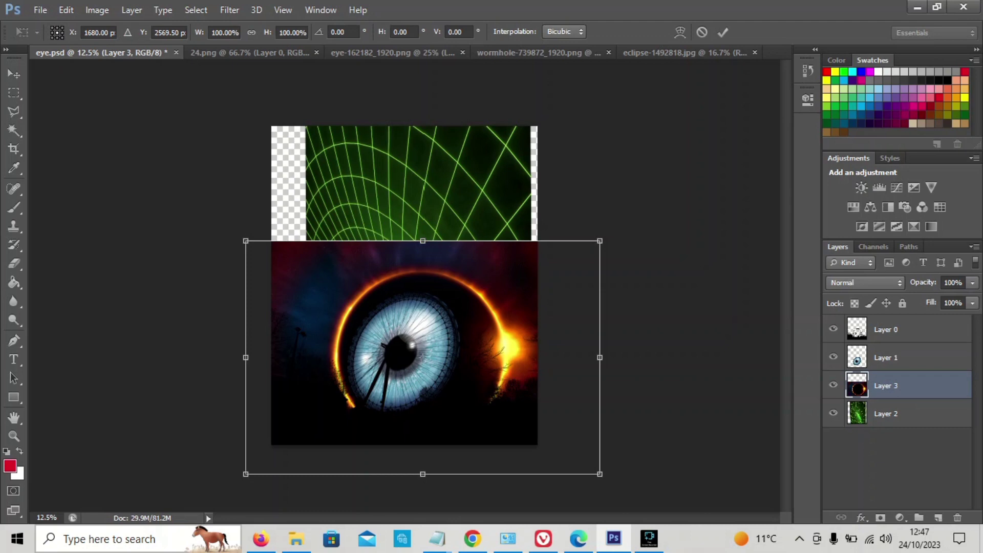
drag(422, 357, 411, 226)
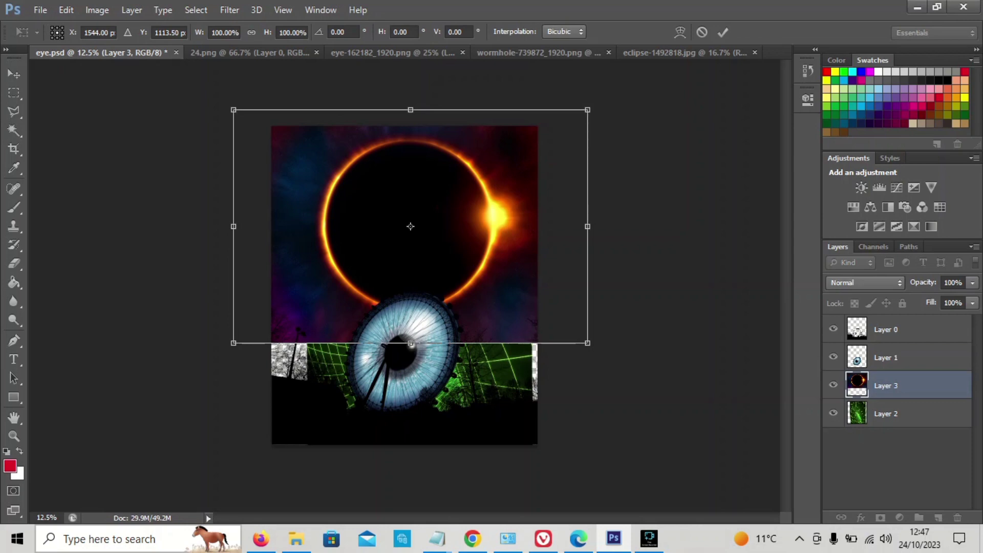
drag(220, 226, 356, 308)
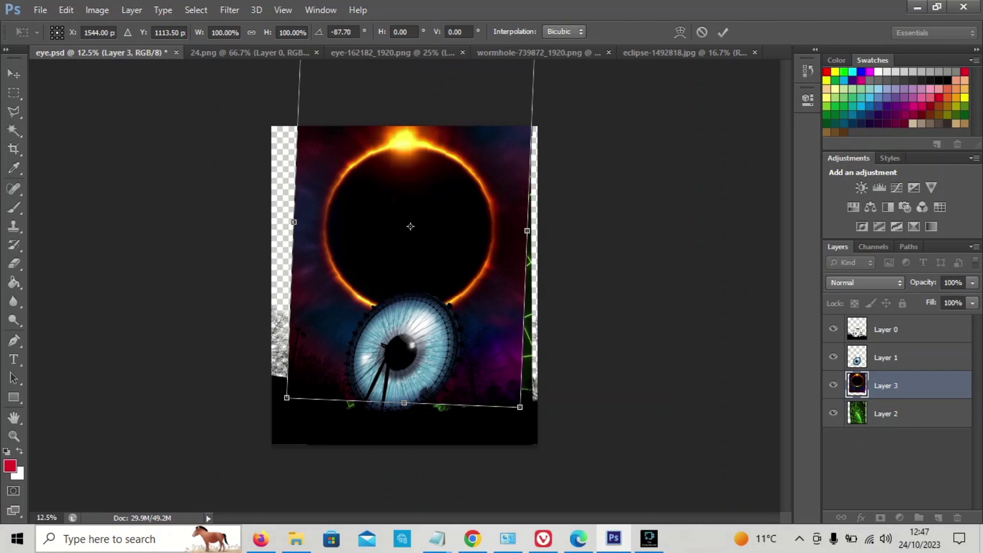
drag(411, 226, 408, 327)
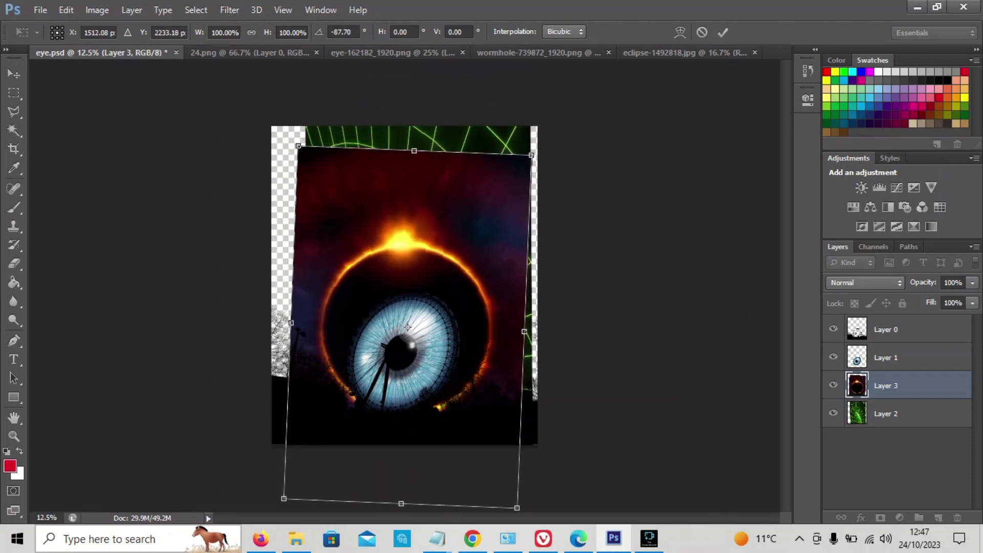
Step: Straighten the eclipse layer behind the eye by rotating it to about -89.9°
drag(258, 105, 241, 119)
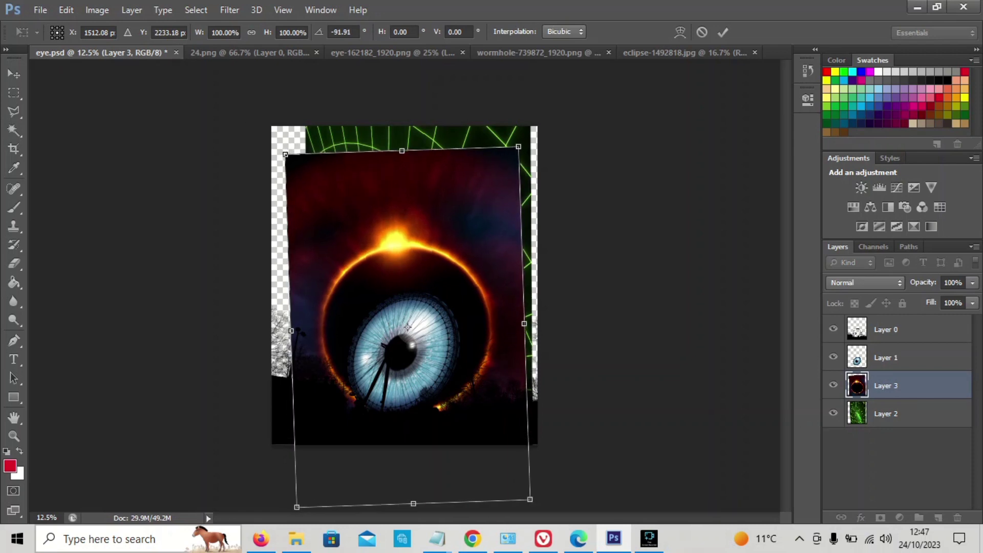
drag(269, 145, 282, 136)
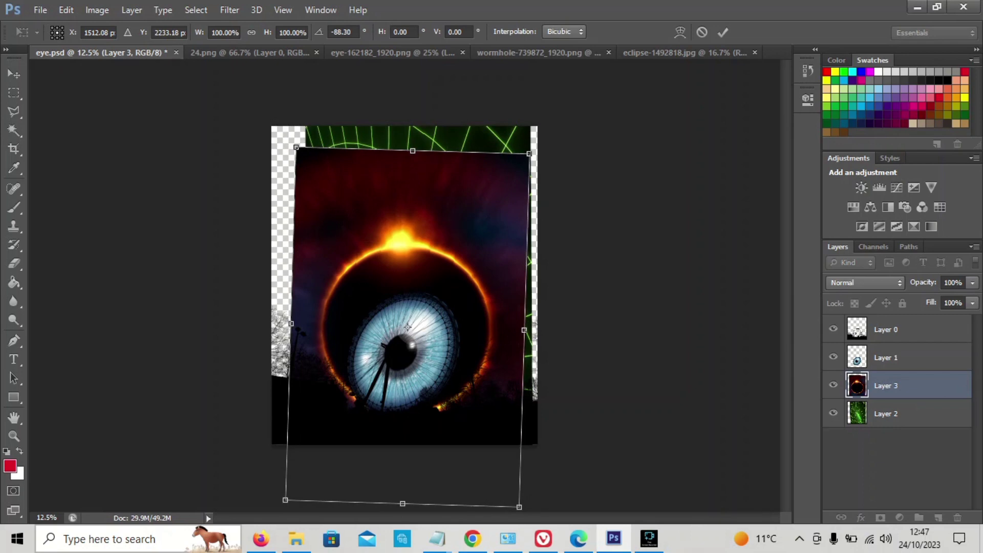
drag(557, 146, 548, 139)
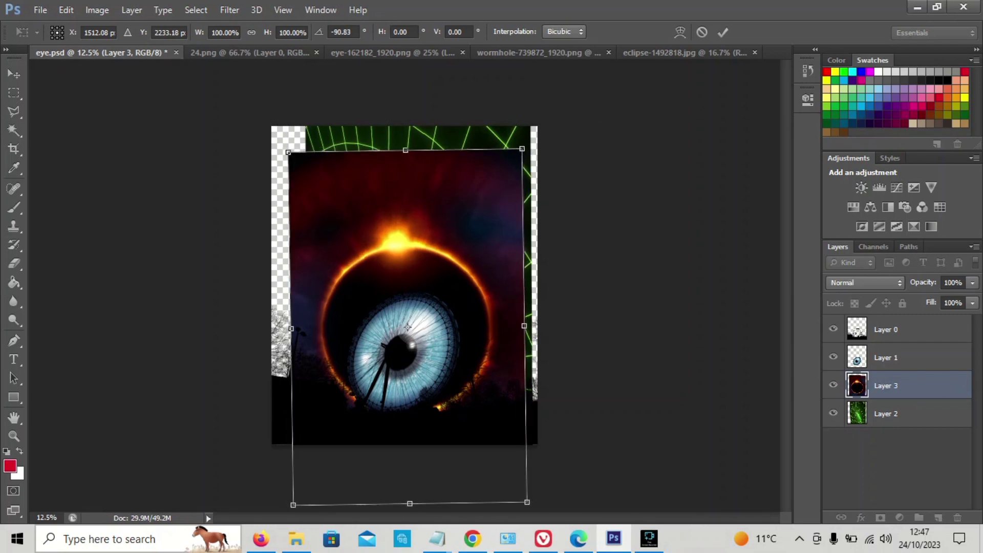
key(ctrl+plus)
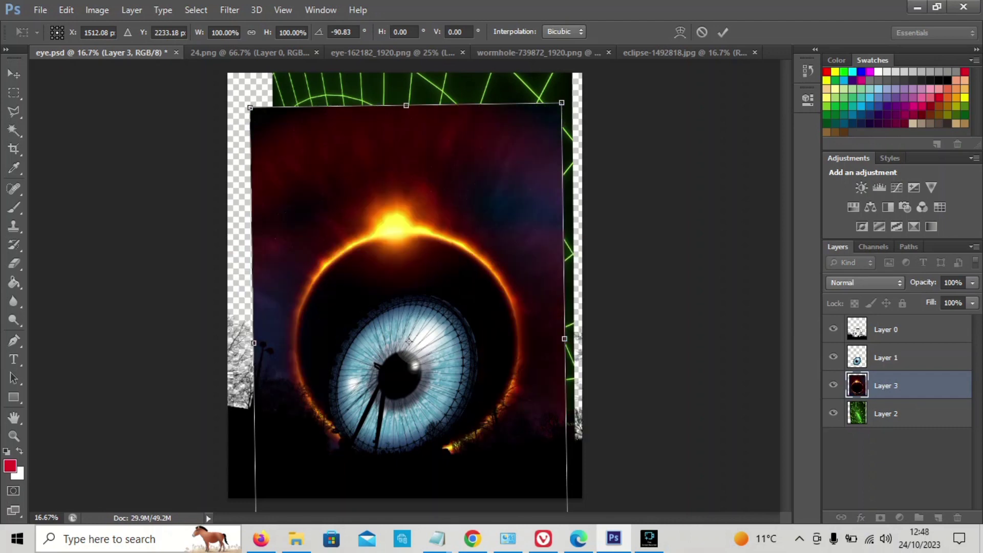
mouse_move(574, 69)
mouse_down()
mouse_move(583, 77)
mouse_move(576, 71)
mouse_up()
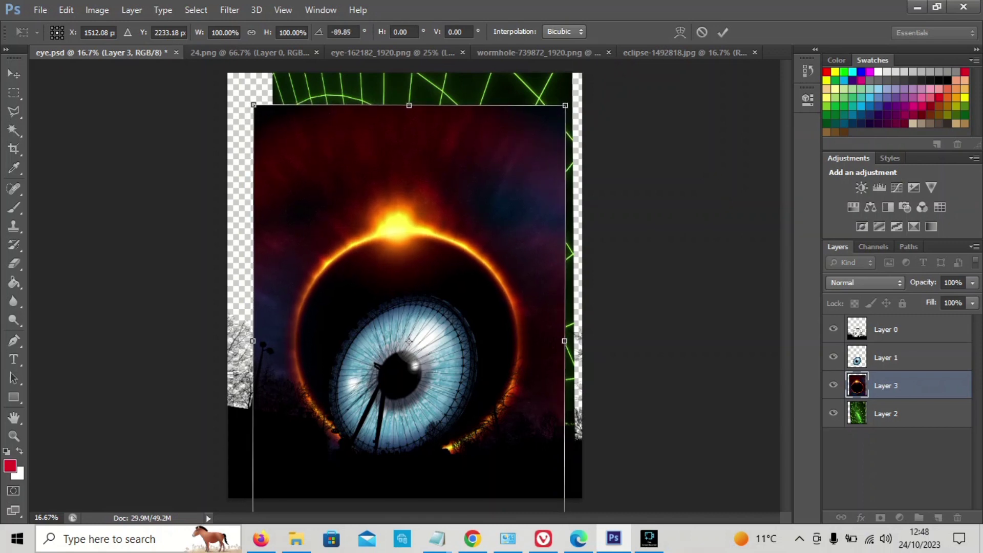
Step: Scale the eclipse layer to about 72%, position its glowing ring closely around the wheel and apply the transformation
drag(565, 105, 487, 223)
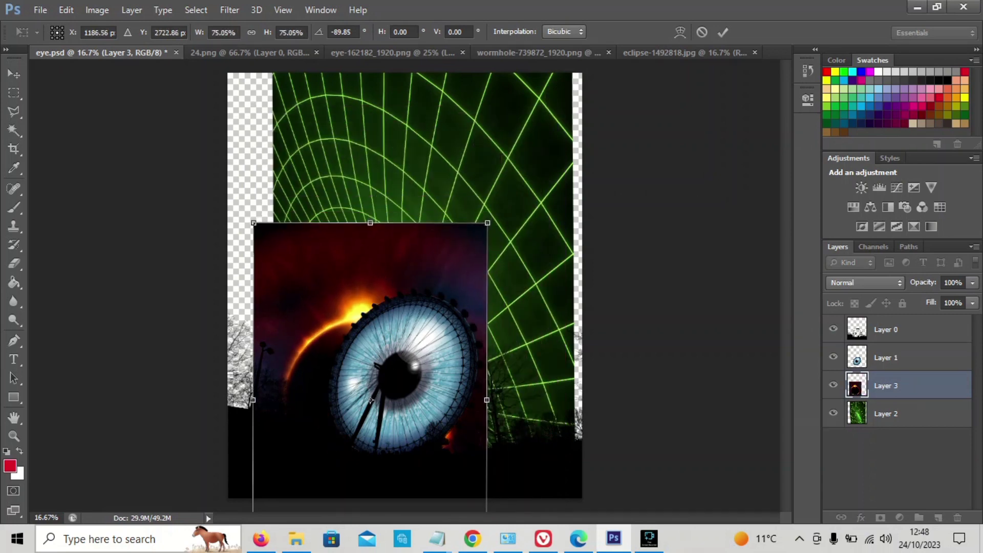
drag(371, 400, 406, 365)
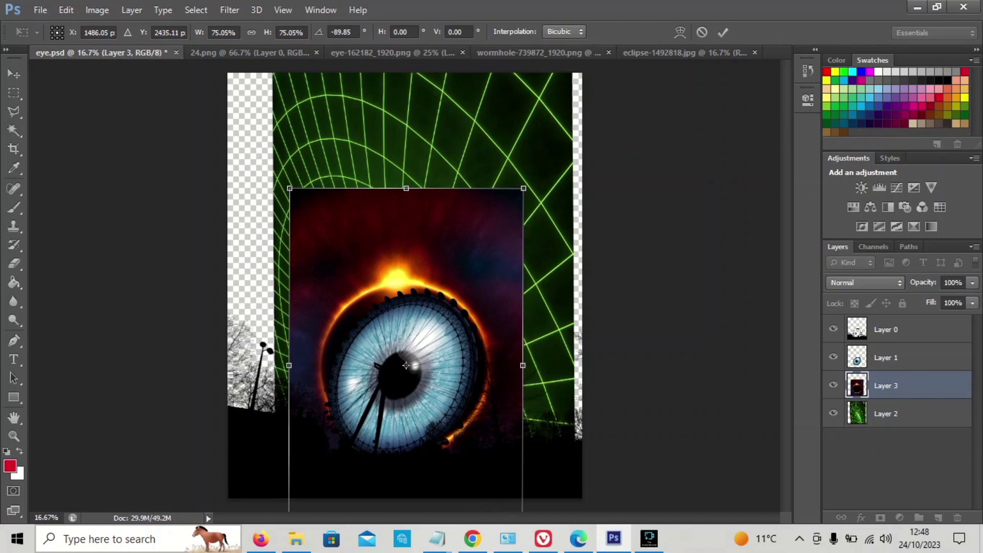
mouse_move(581, 154)
mouse_down()
mouse_move(589, 144)
mouse_move(574, 140)
mouse_up()
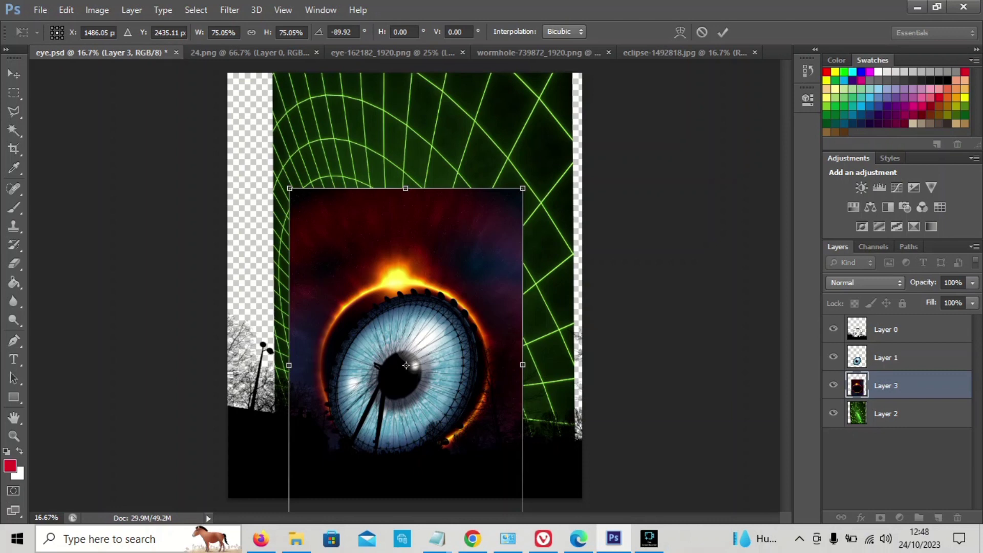
drag(290, 187, 298, 202)
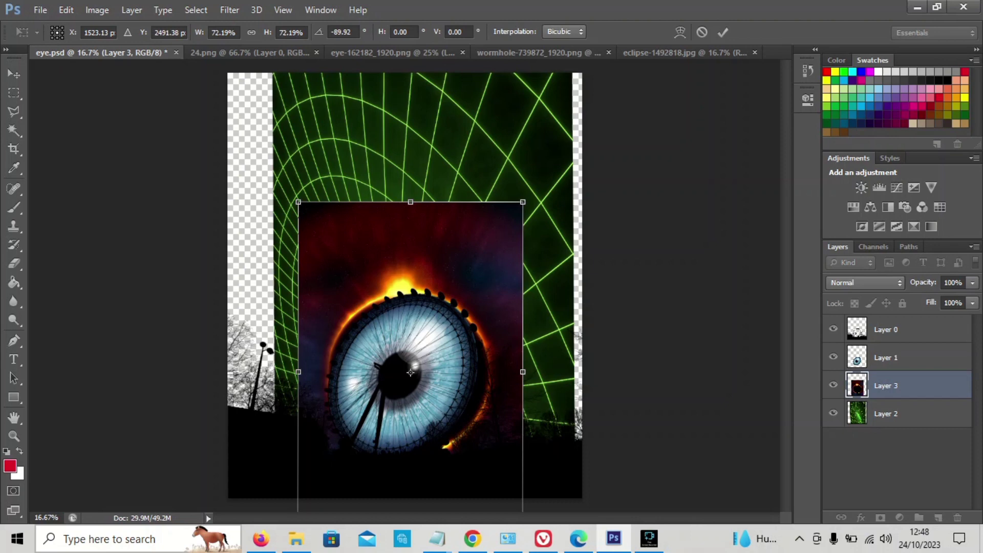
key(v)
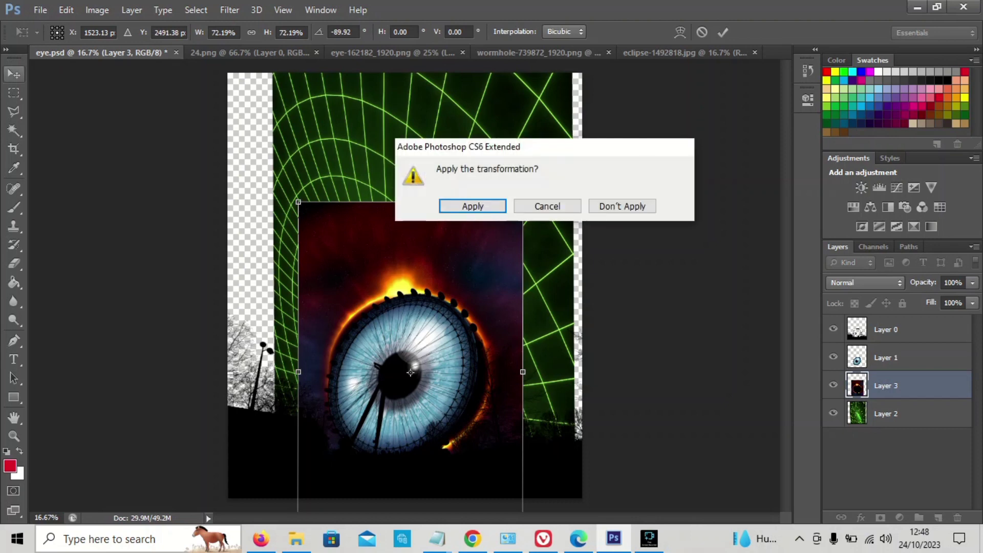
key(Escape)
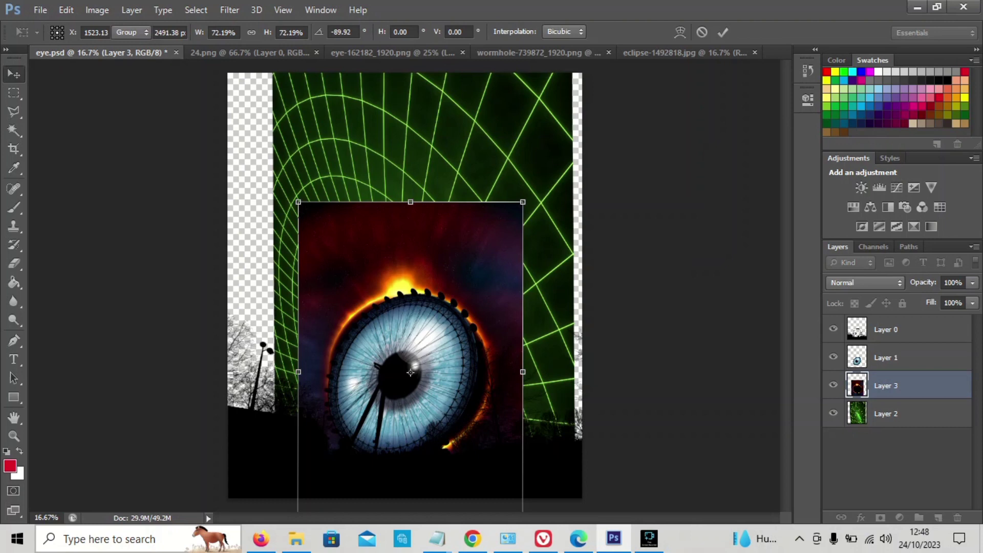
key(Return)
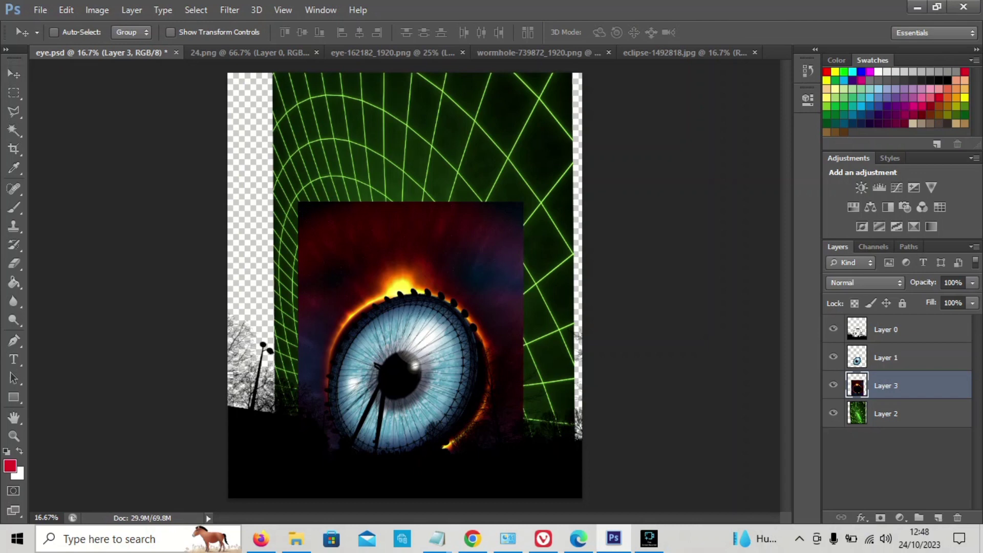
Step: Stretch the eclipse layer to about 111.5% width and 108% height, center its ring around the wheel and apply the transformation
key(ctrl+t)
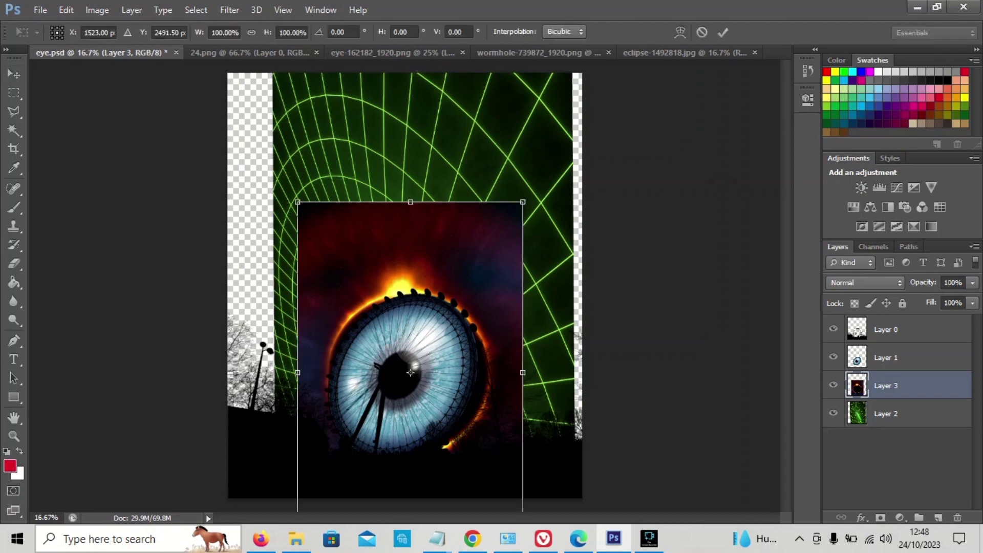
mouse_move(411, 202)
mouse_down()
mouse_move(411, 179)
mouse_move(411, 188)
mouse_up()
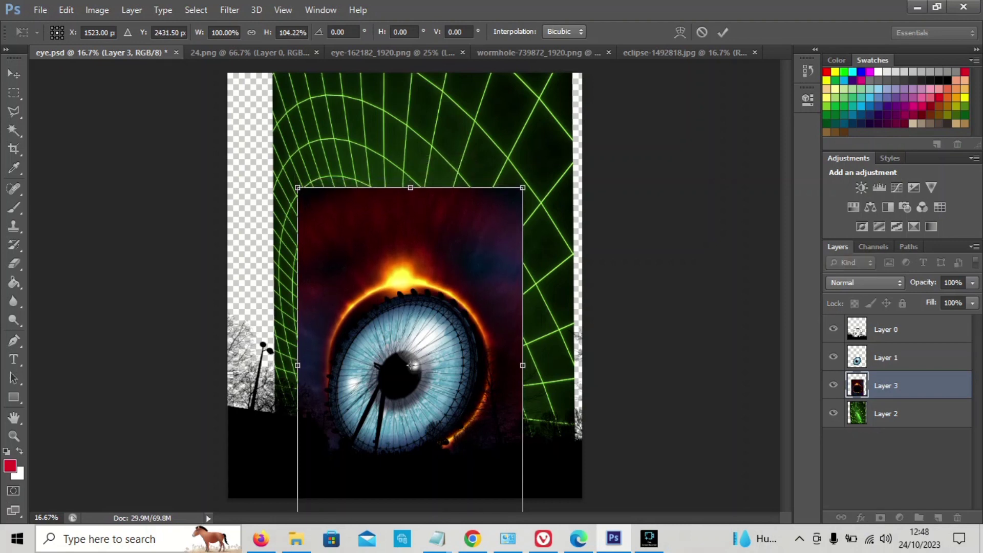
drag(410, 365, 408, 372)
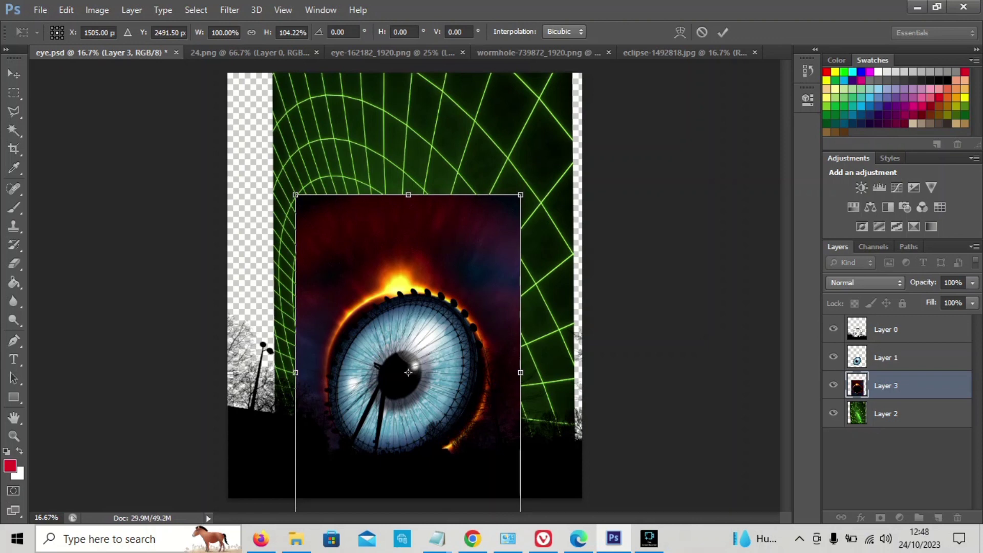
drag(296, 372, 282, 372)
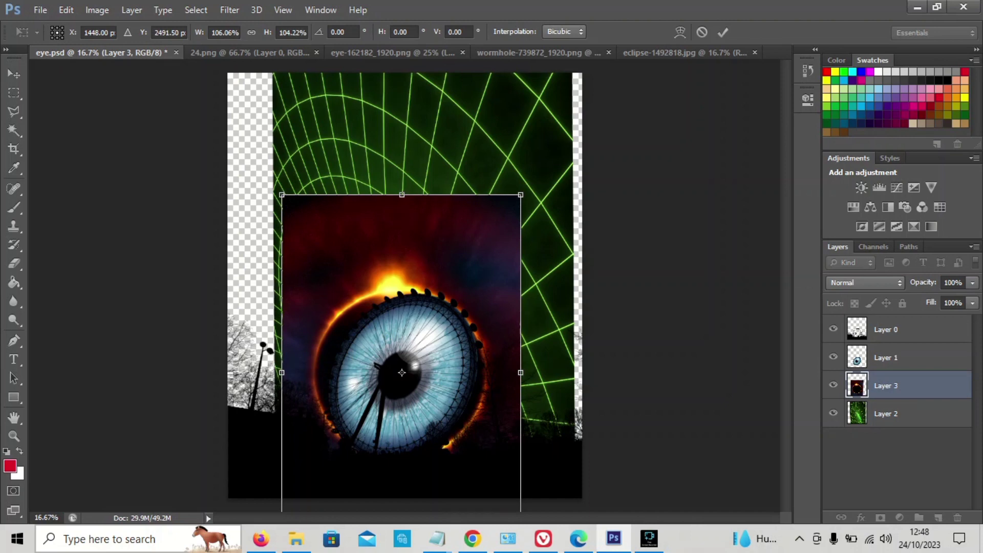
drag(521, 195, 533, 181)
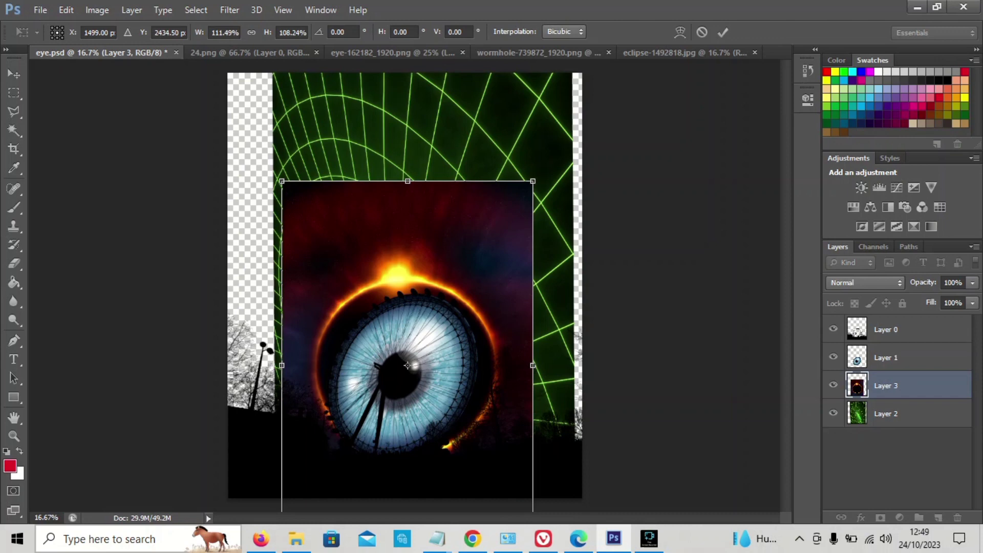
mouse_move(468, 244)
mouse_down()
mouse_move(478, 256)
mouse_move(468, 237)
mouse_up()
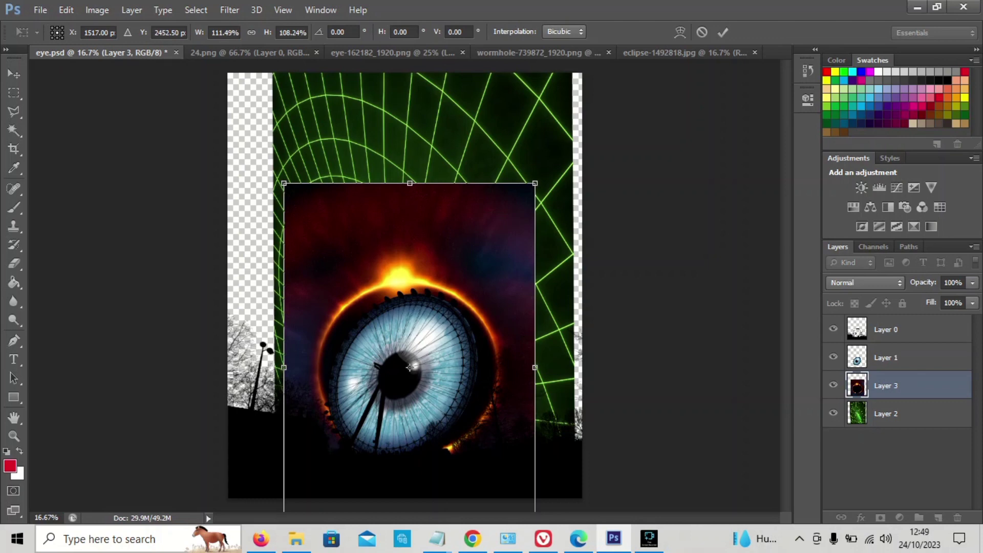
click(14, 74)
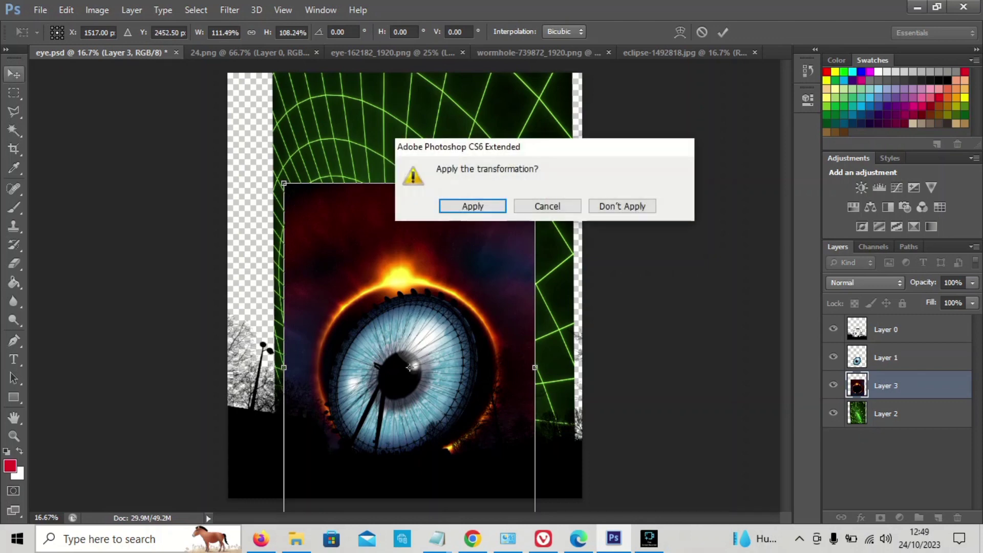
key(Return)
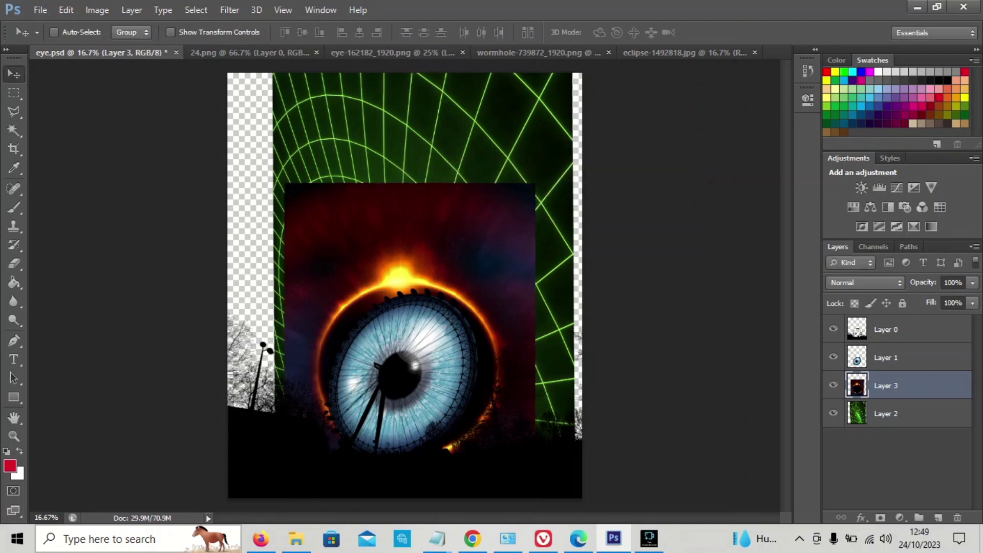
Step: Hide the green wormhole layer and crop the canvas to the side and upper edges of the eclipse image
click(833, 413)
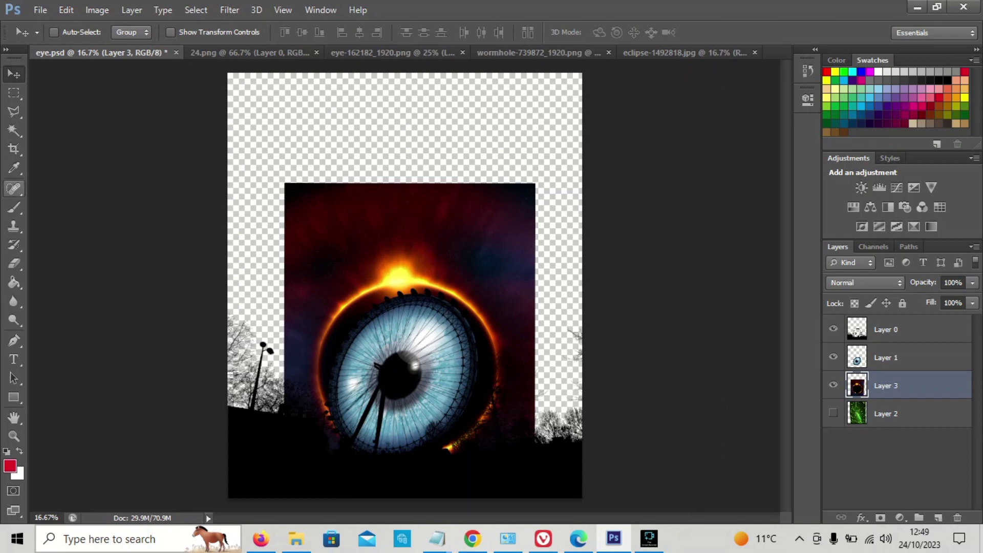
click(14, 148)
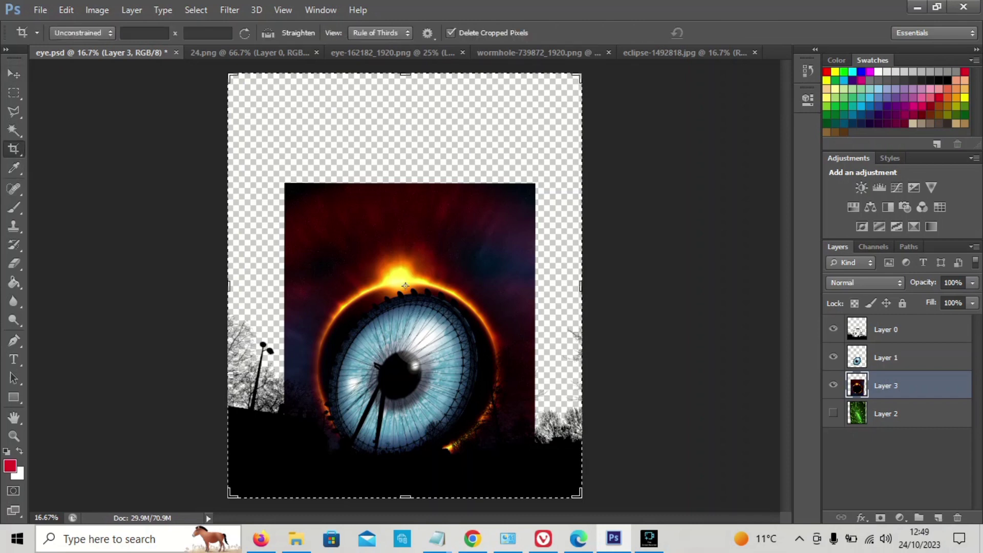
key(Return)
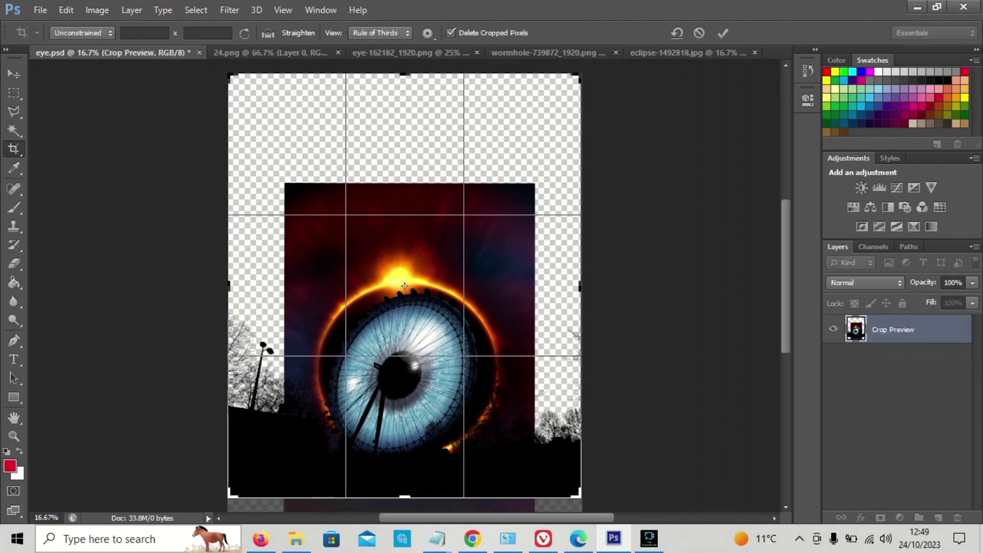
drag(580, 285, 556, 287)
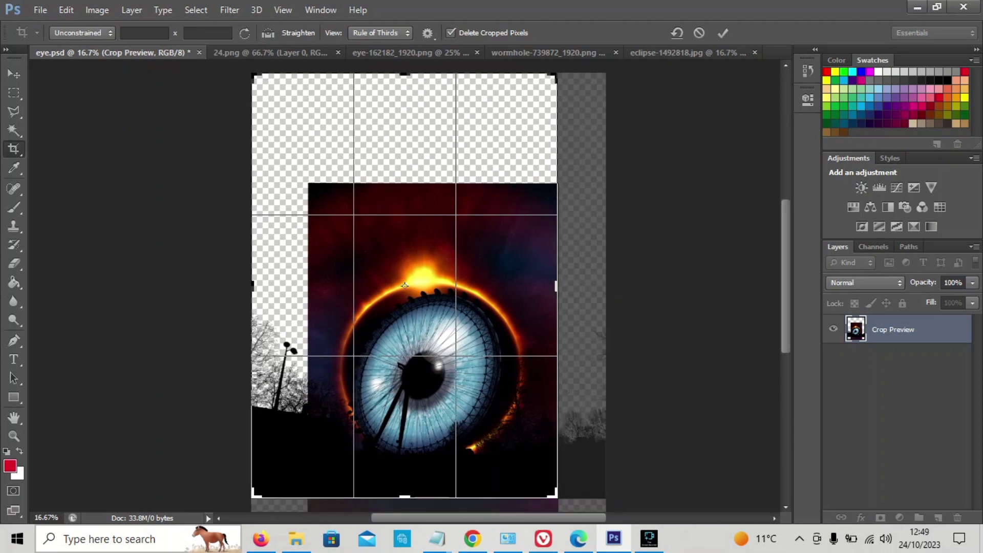
drag(252, 284, 282, 287)
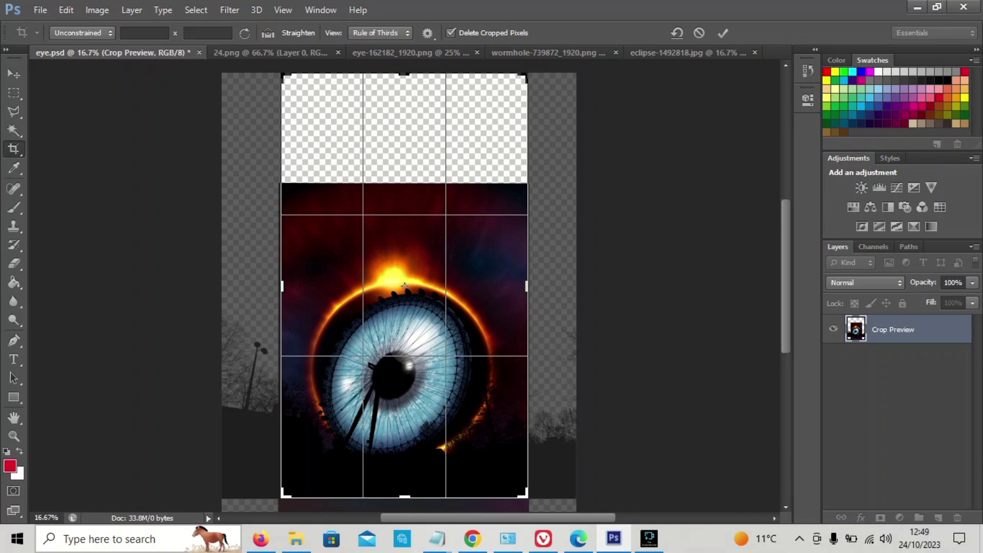
drag(405, 74, 404, 131)
key(v)
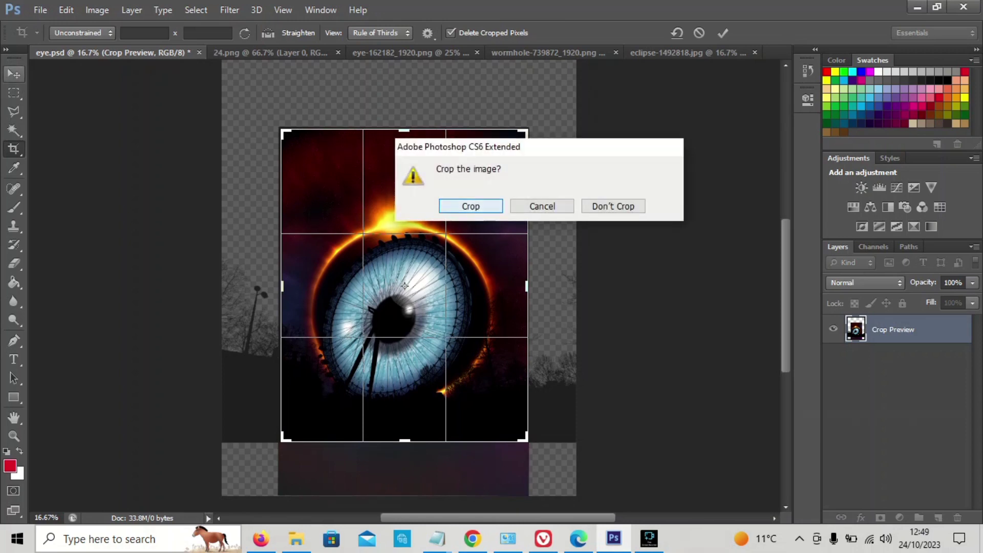
key(Return)
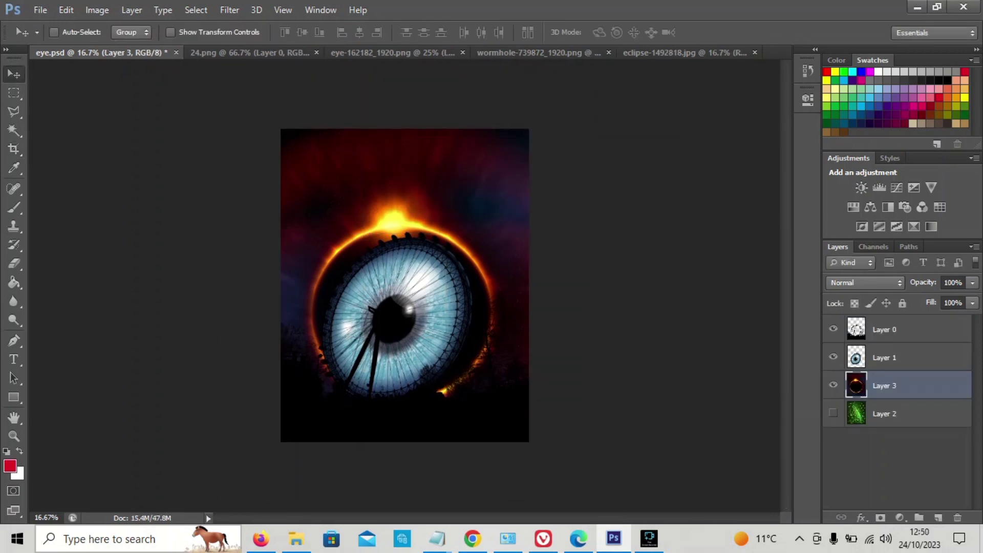
Step: Extend the canvas downward to a height of 27 cm, anchoring the existing image at the top center
key(ctrl+plus)
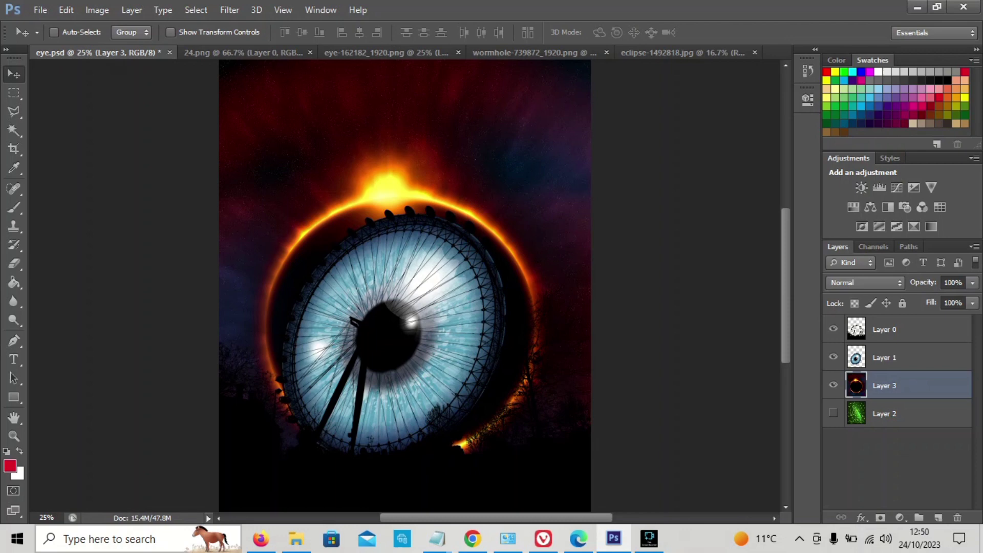
scroll(404, 287, down, 5)
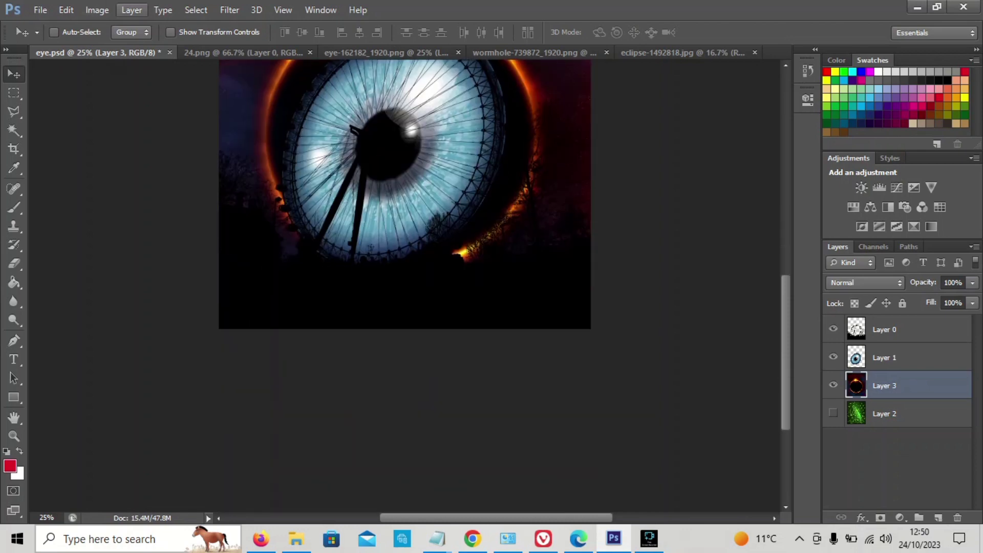
click(96, 10)
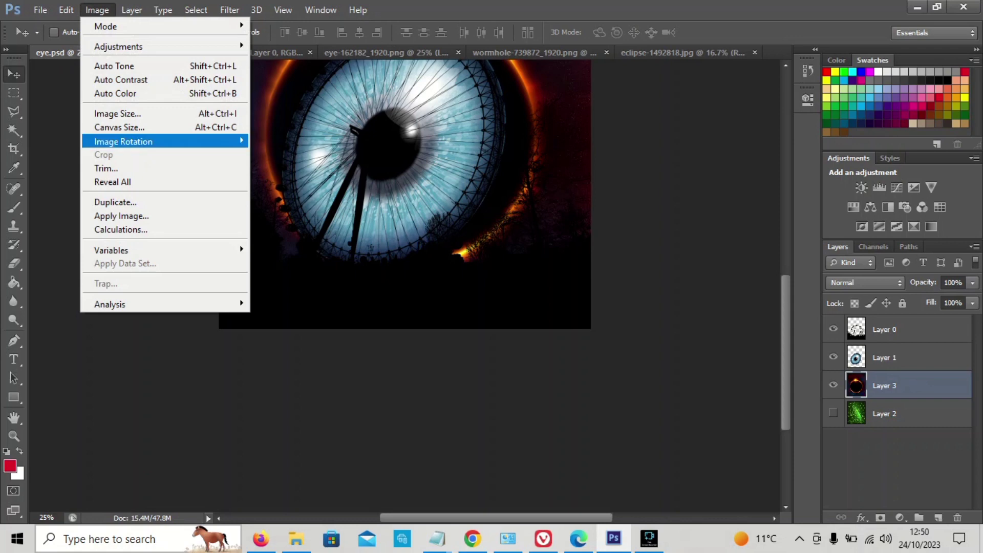
mouse_move(154, 142)
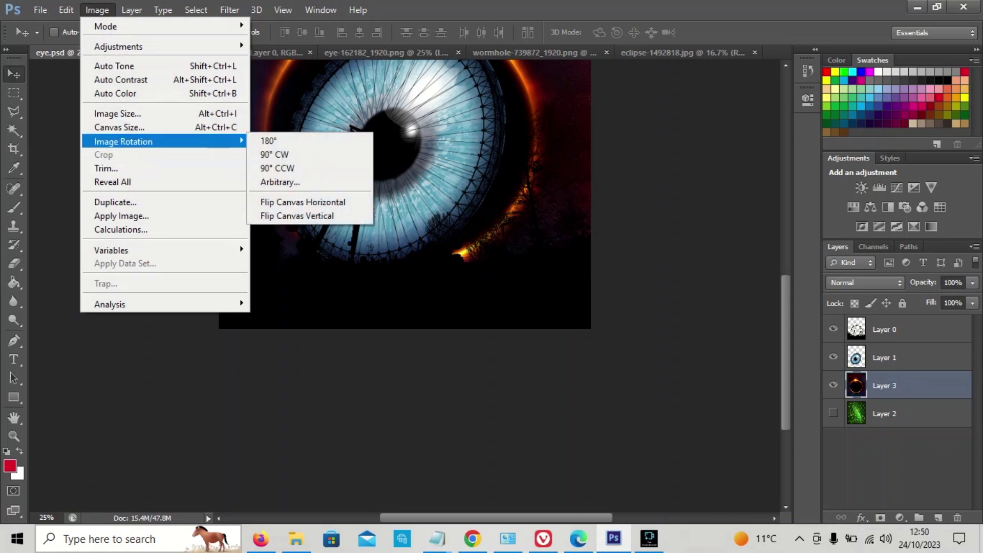
click(119, 126)
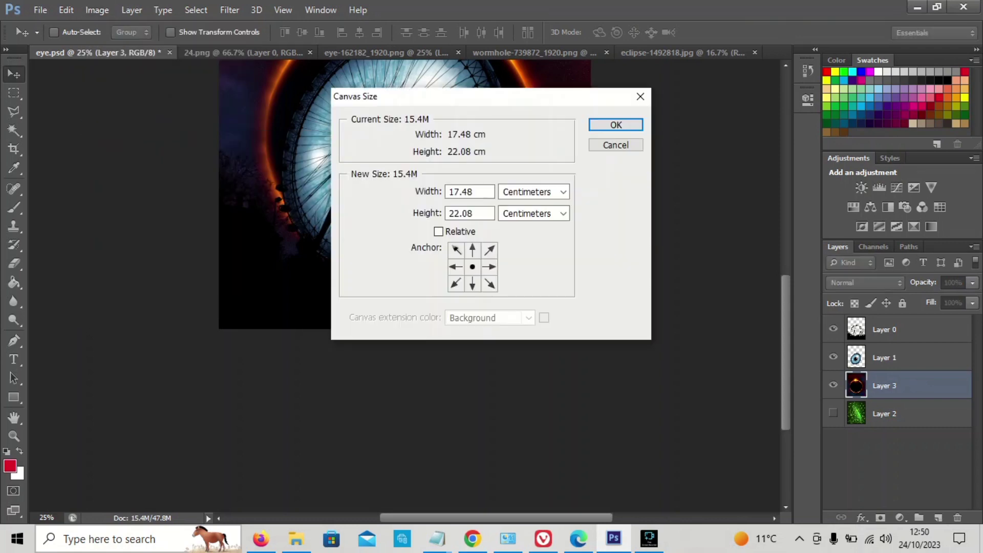
click(472, 250)
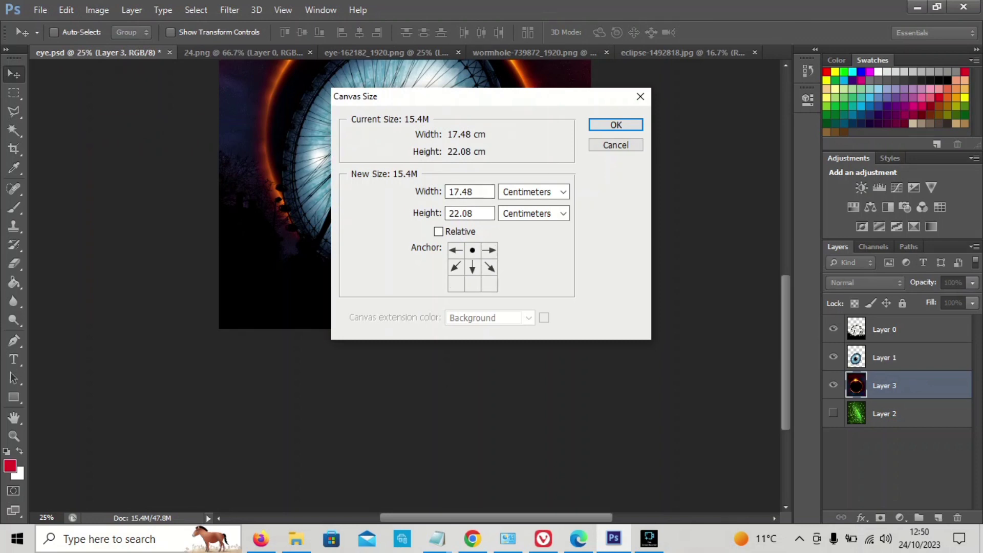
double_click(470, 213)
text(27)
key(Return)
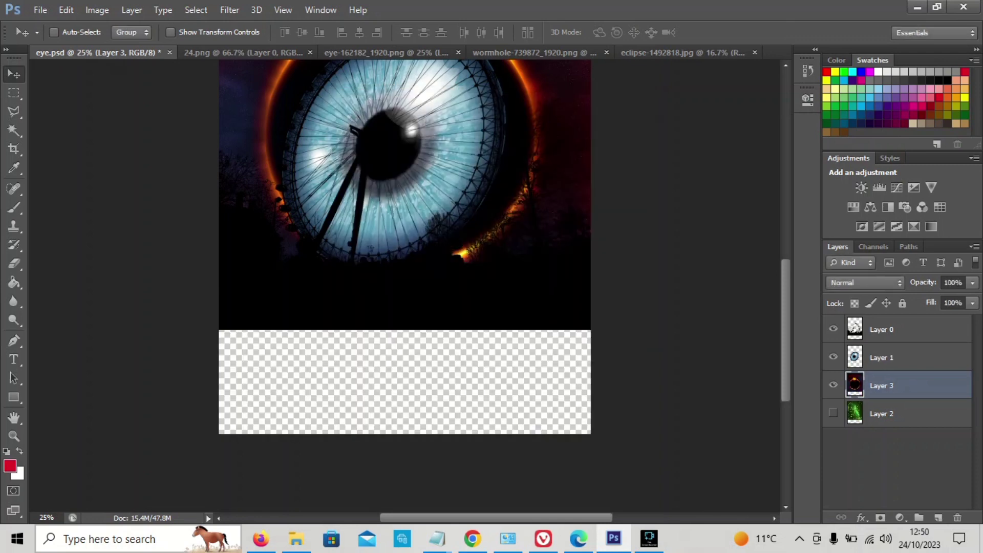
Step: Reset the colors to default and fill the transparent extension at the foot of the eclipse layer with black
key(d)
key(g)
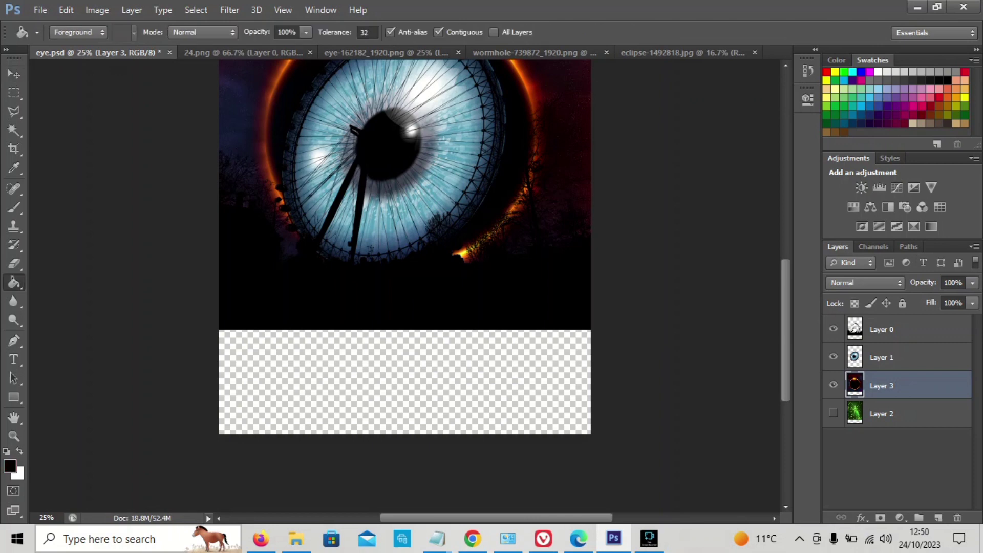
click(404, 381)
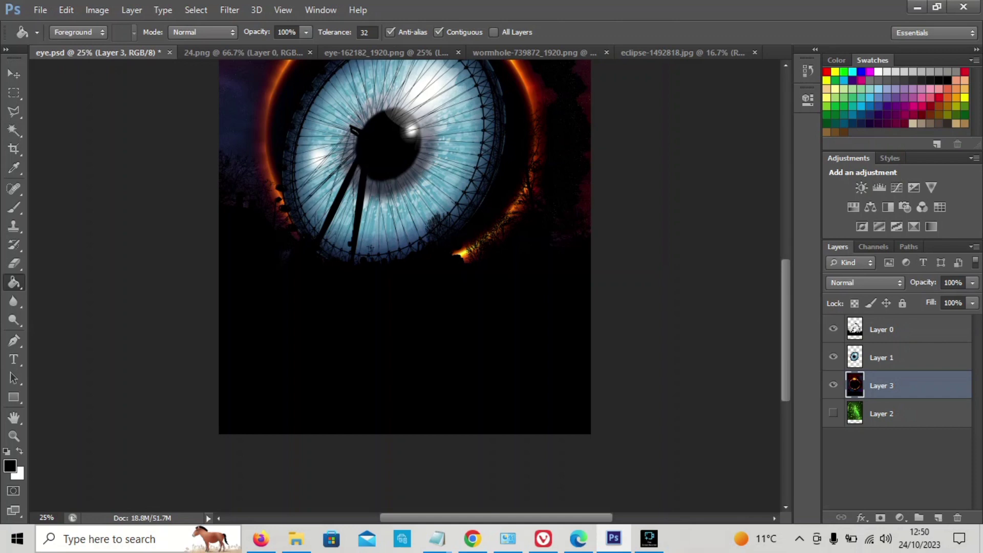
scroll(405, 246, up, 3)
scroll(404, 246, up, 4)
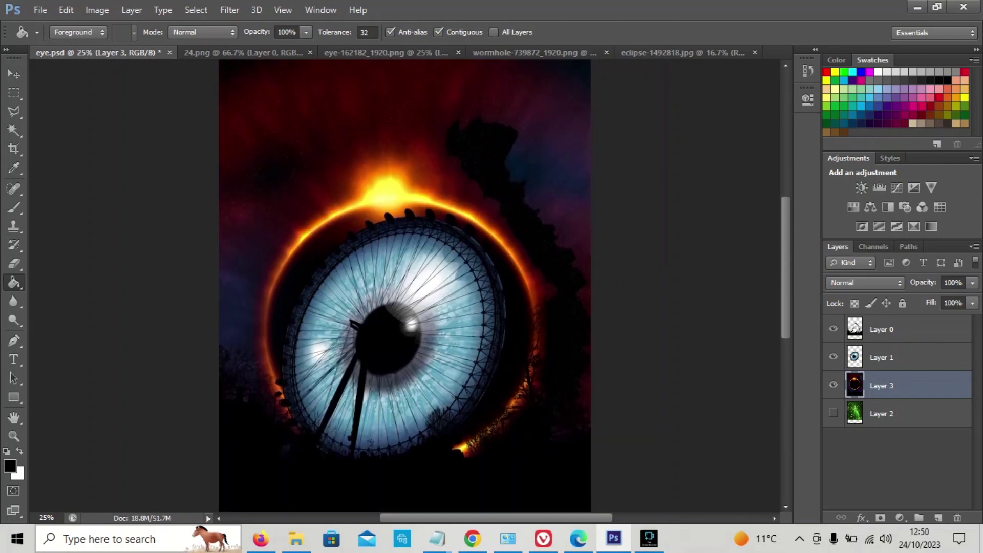
scroll(404, 287, down, 2)
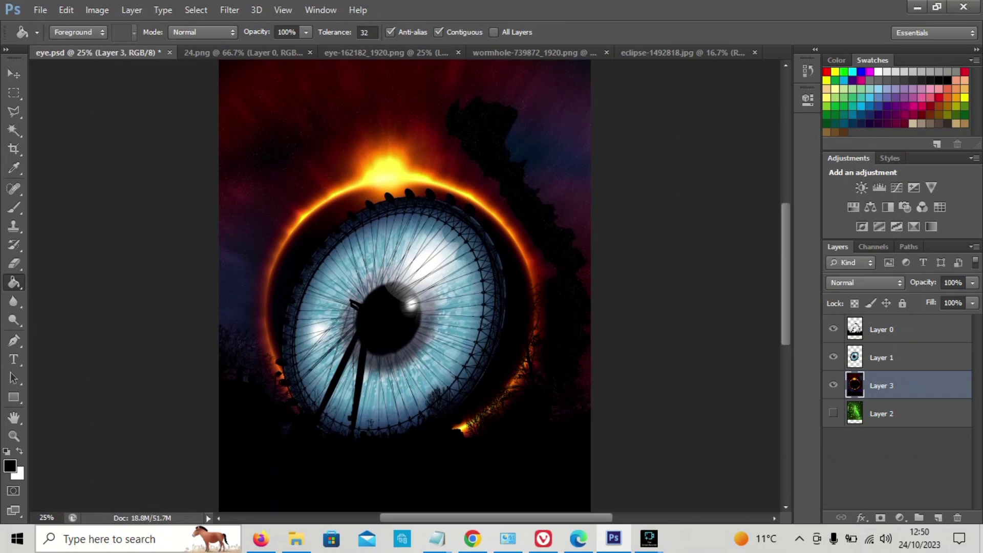
scroll(404, 286, down, 5)
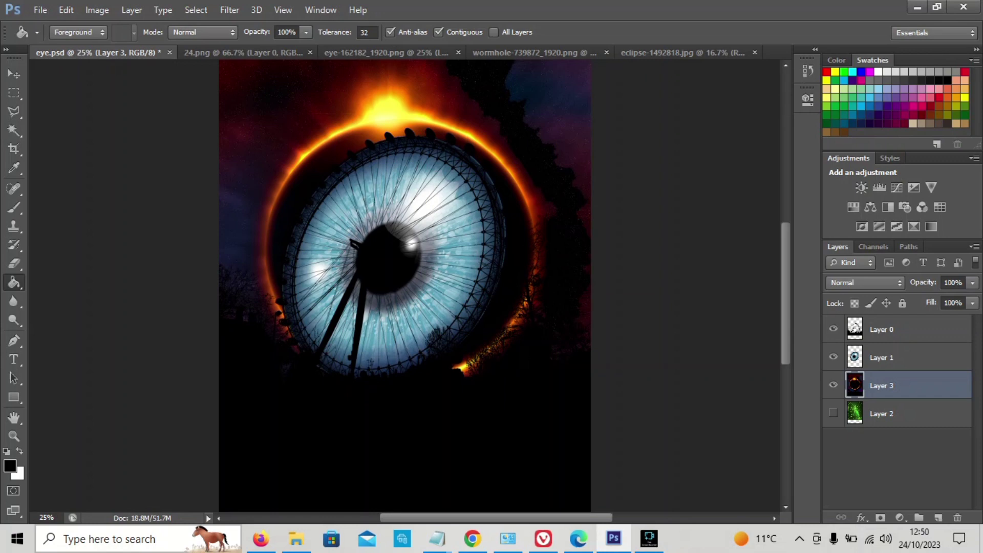
scroll(405, 287, down, 5)
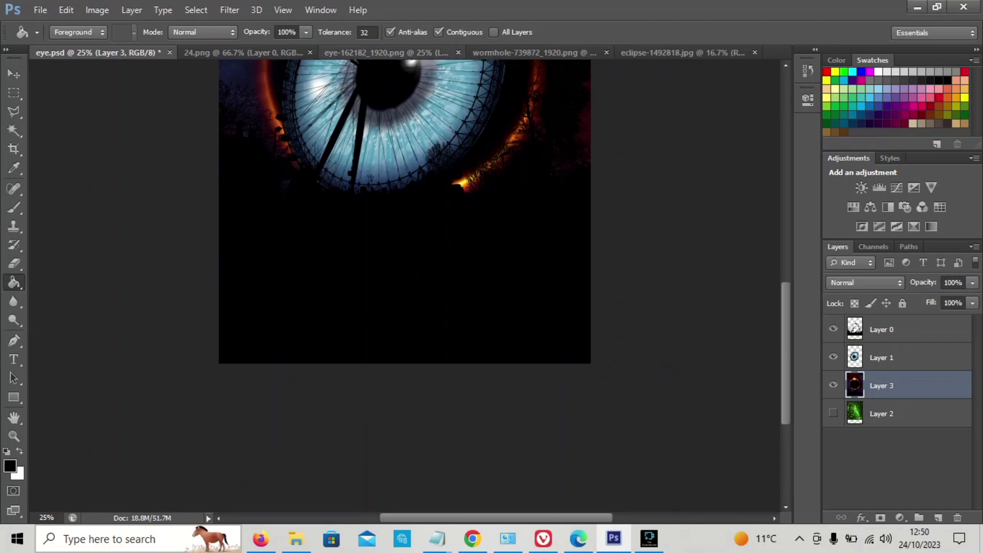
Step: Copy the jp23 signature from 24.png onto the black foreground of eye.psd and close the signature file
drag(244, 53, 459, 178)
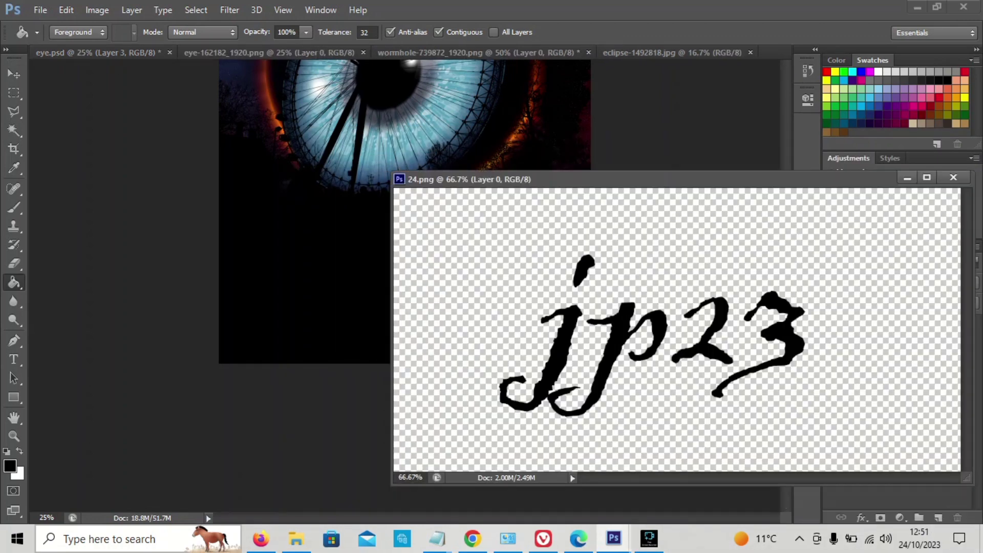
key(v)
drag(555, 264, 307, 267)
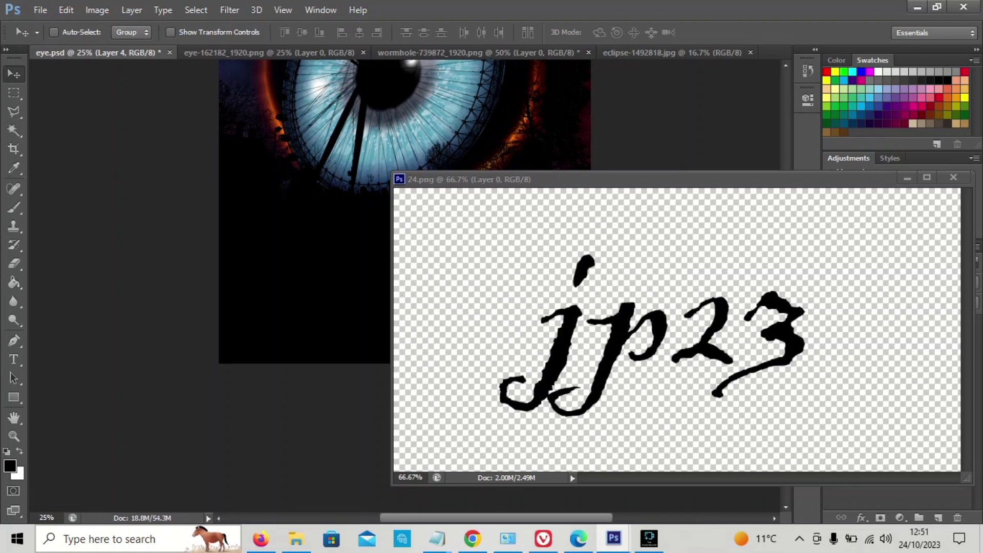
click(954, 178)
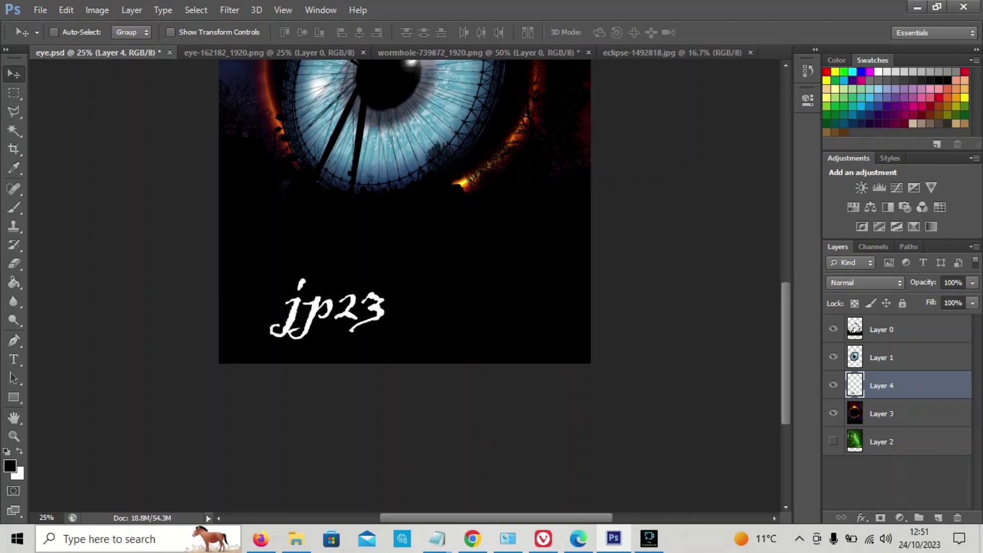
Step: Try scaling the signature layer down to about 15.8% width and 14.4% height
key(ctrl+t)
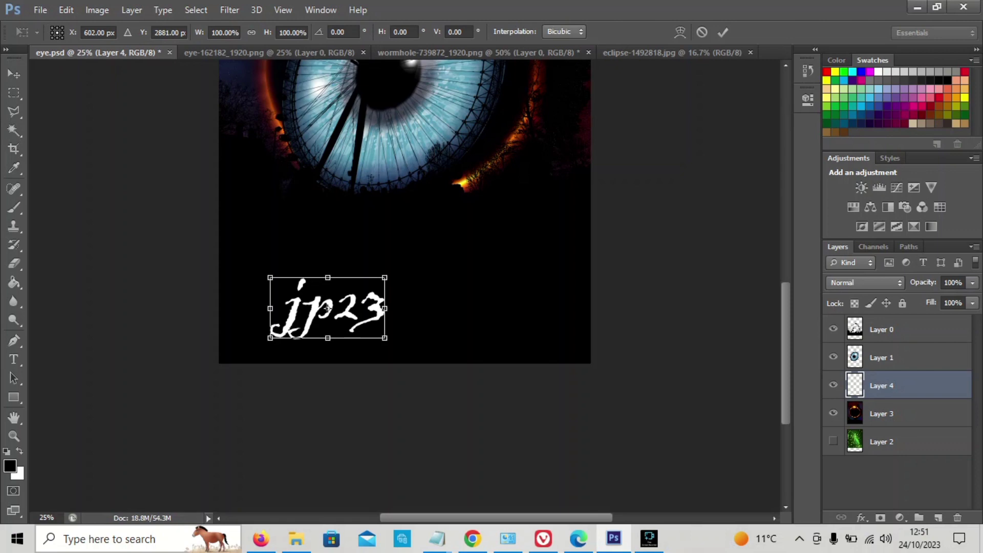
drag(385, 338, 289, 289)
key(ctrl+plus)
key(ctrl+plus)
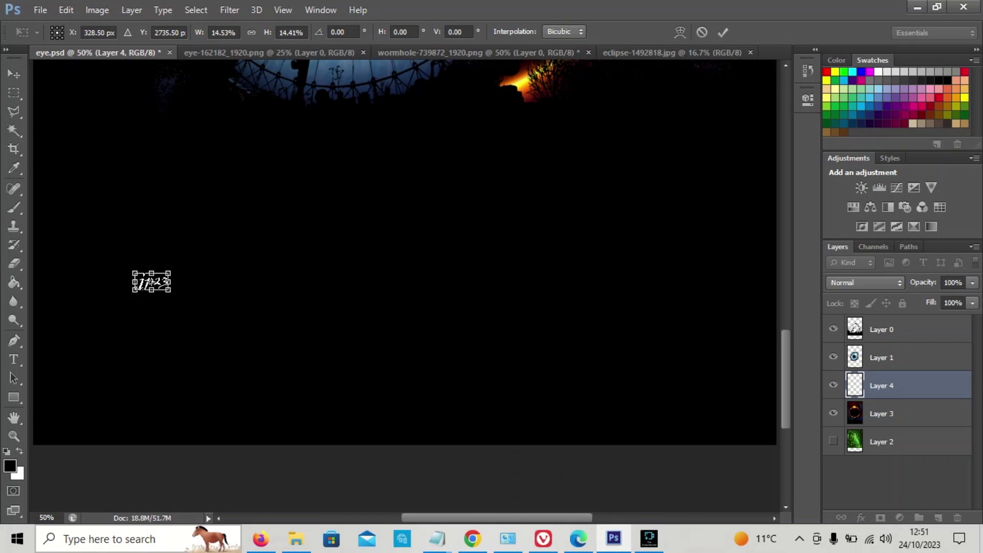
drag(170, 281, 174, 282)
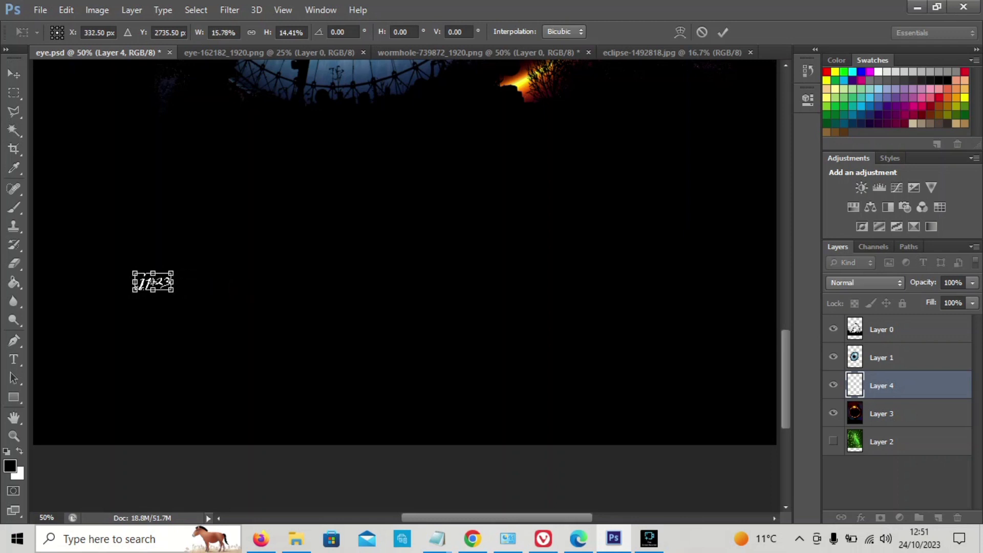
mouse_move(153, 282)
mouse_down()
mouse_move(208, 239)
mouse_move(213, 246)
mouse_move(153, 281)
mouse_up()
key(ctrl+plus)
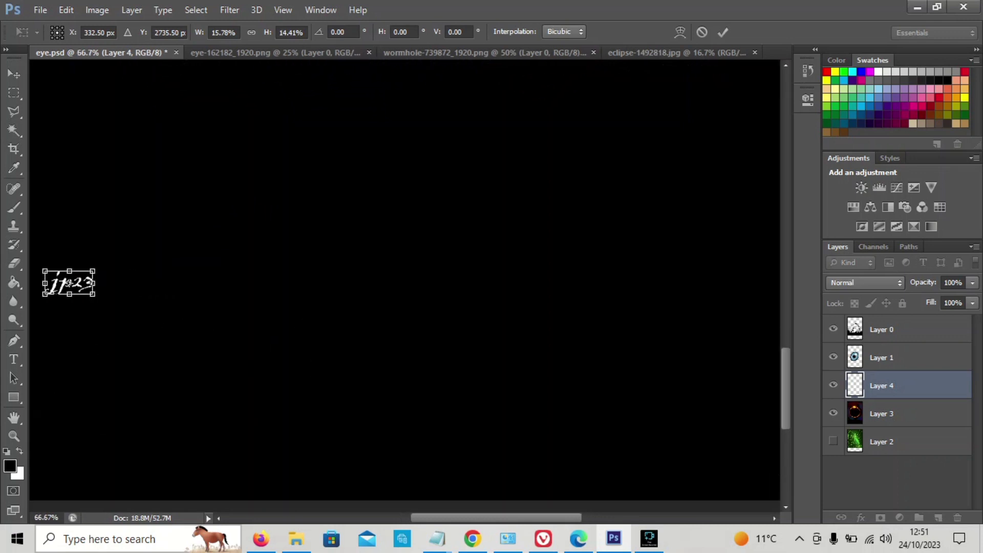
Step: Try moving the small signature to the black area beneath the wheel, near the image's horizontal center
drag(76, 282, 322, 234)
key(ctrl+minus)
key(ctrl+minus)
key(ctrl+minus)
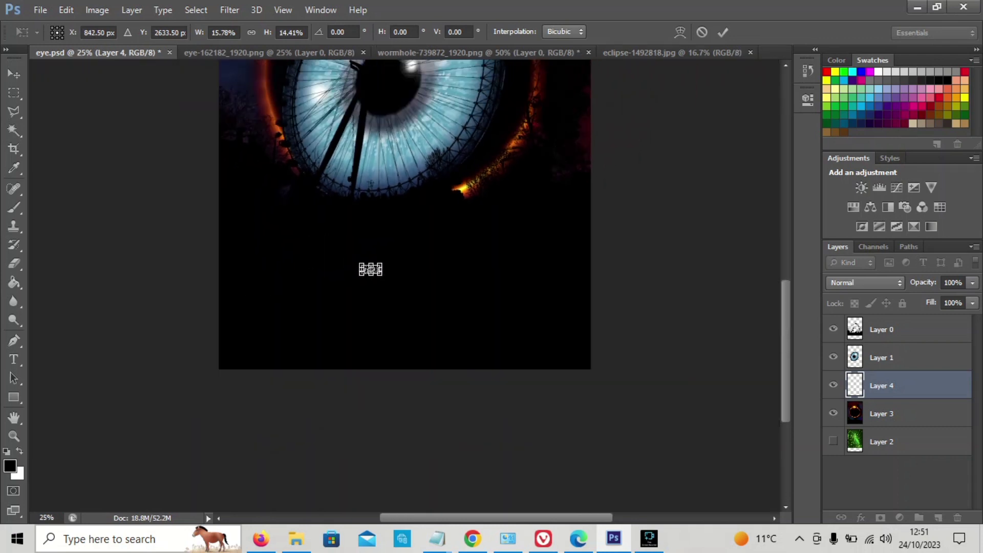
key(ctrl+minus)
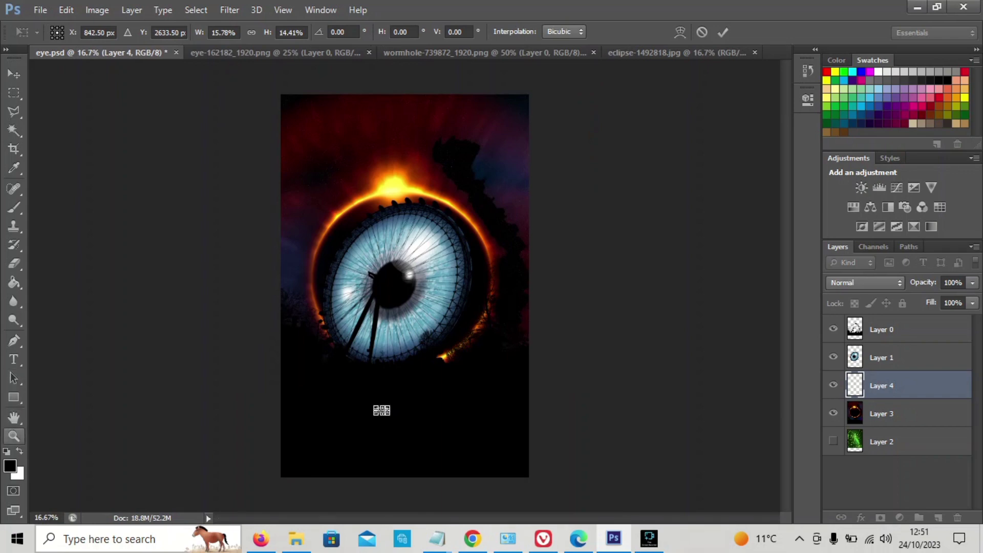
Step: Try enlarging the signature to about 20.8% width and 18.5% height and placing it below the glowing flare at the ring's lower end
key(ctrl+plus)
key(ctrl+plus)
key(ctrl+plus)
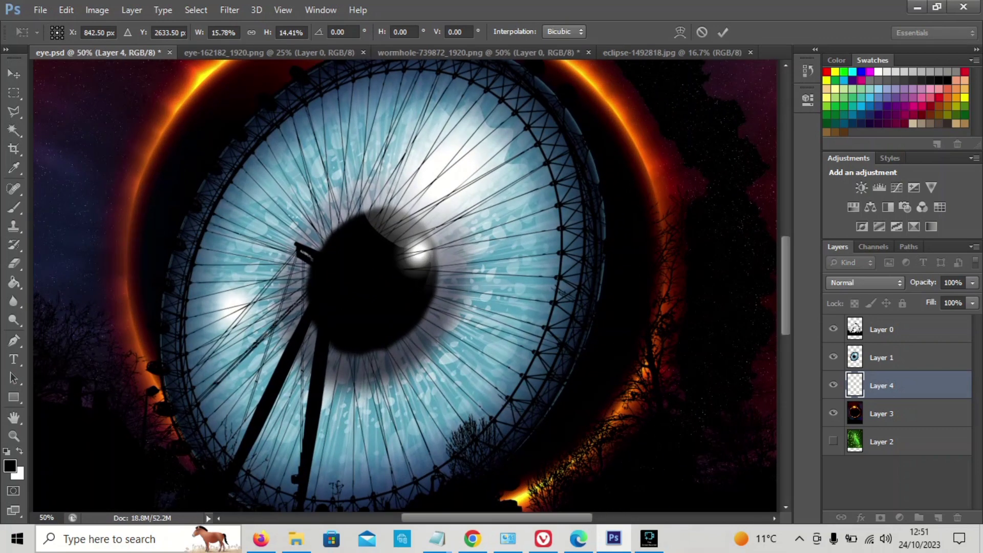
scroll(404, 286, down, 8)
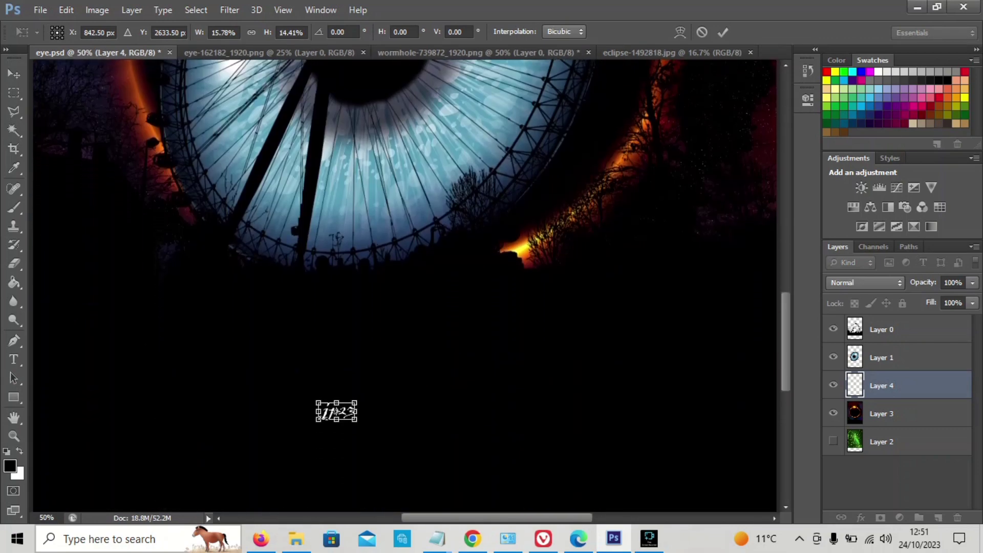
drag(356, 421, 521, 396)
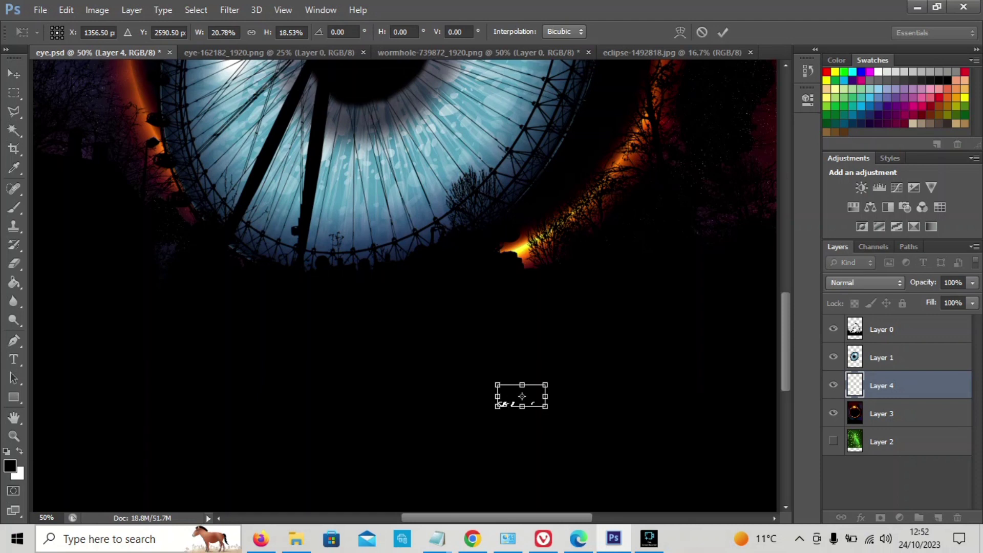
Step: Discard the signature's pending transformation and undo the last edit made to its layer
click(13, 73)
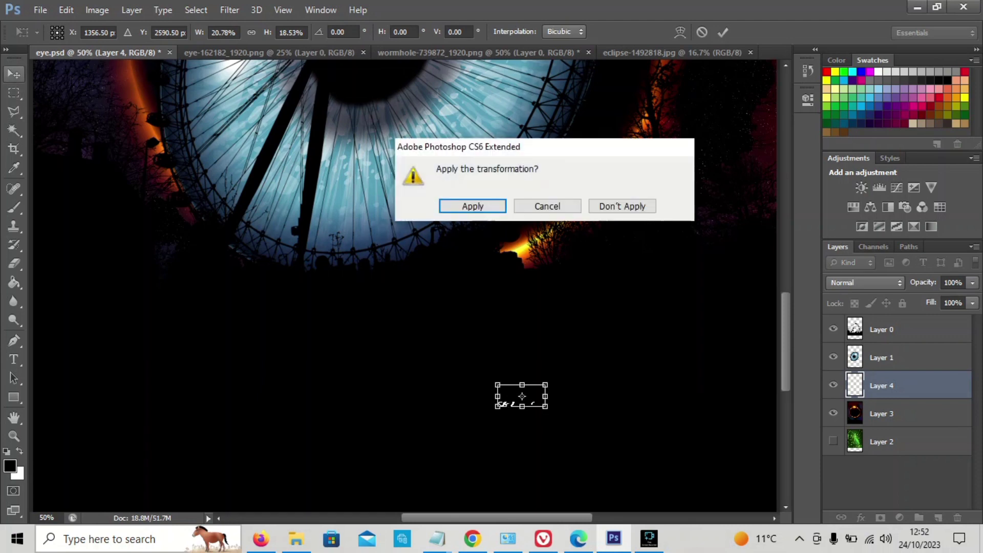
click(622, 205)
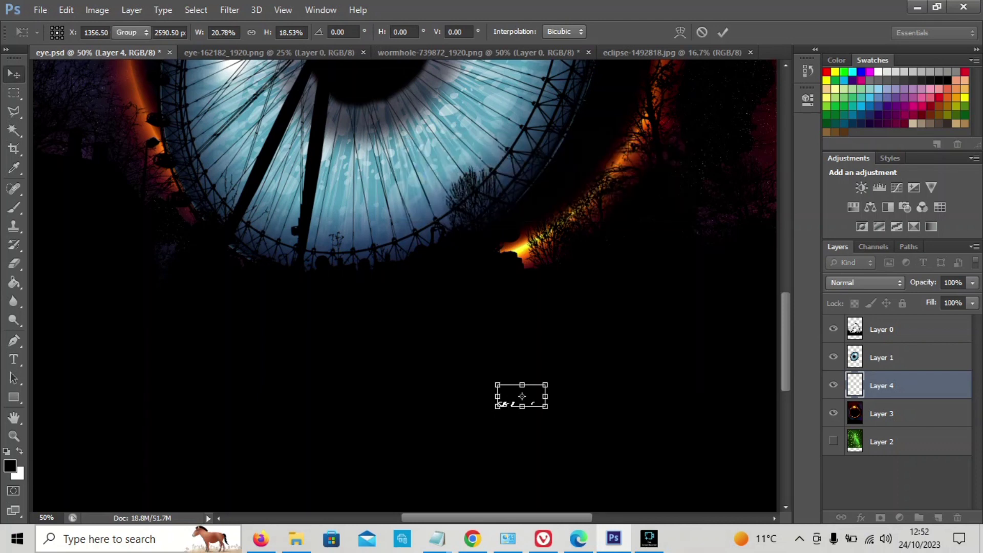
key(Escape)
key(ctrl+z)
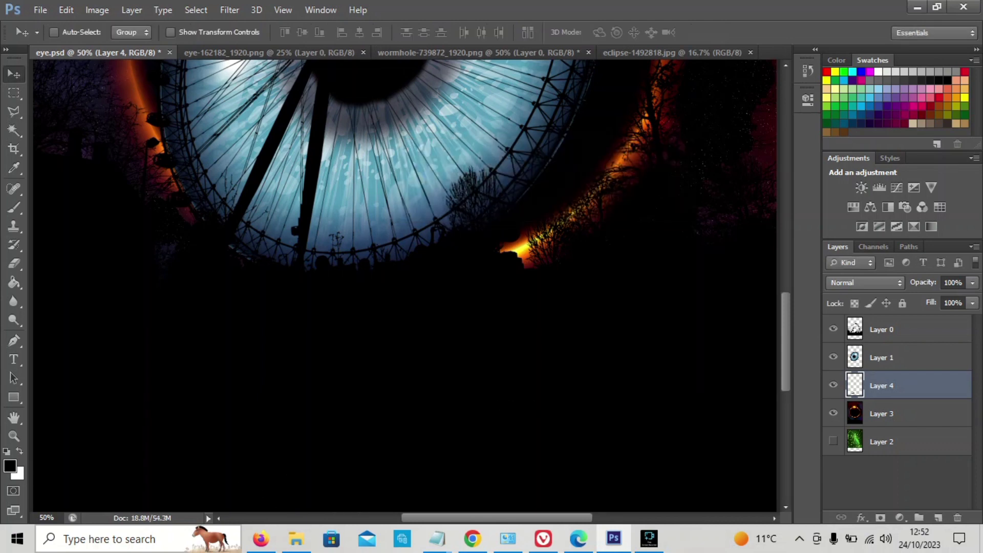
Step: Extend the canvas downward to a height of 28 cm, anchoring the existing image at the top center
key(ctrl+minus)
key(ctrl+minus)
key(ctrl+minus)
key(ctrl+minus)
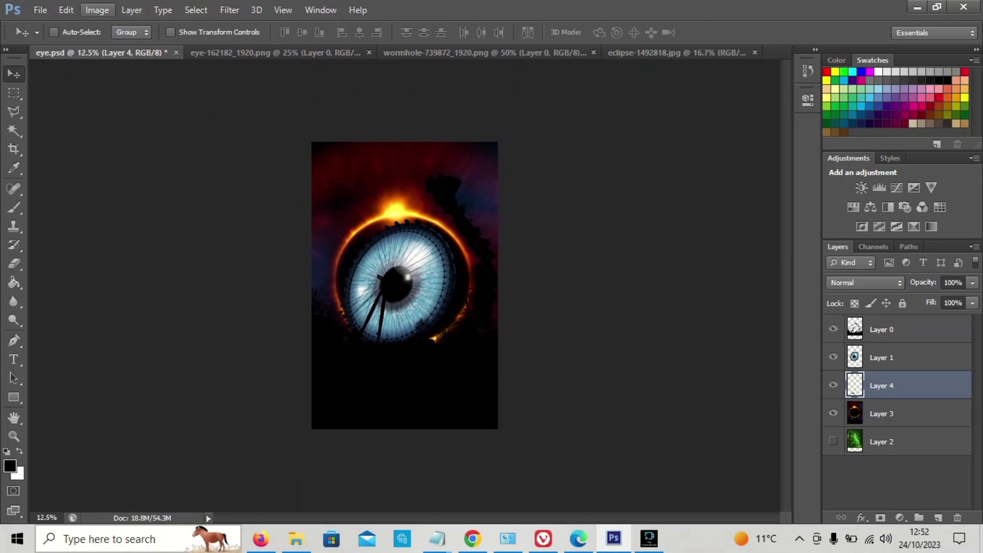
click(97, 10)
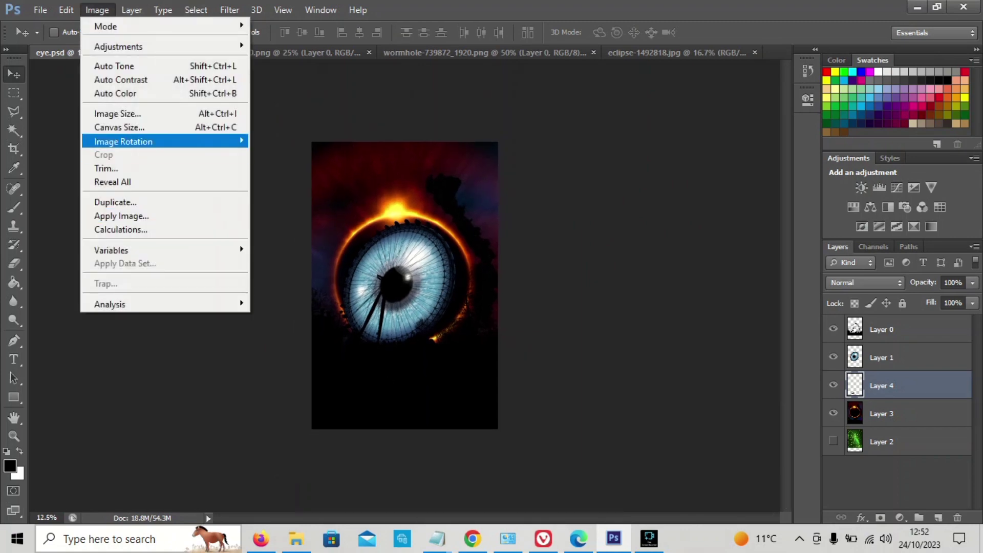
click(119, 126)
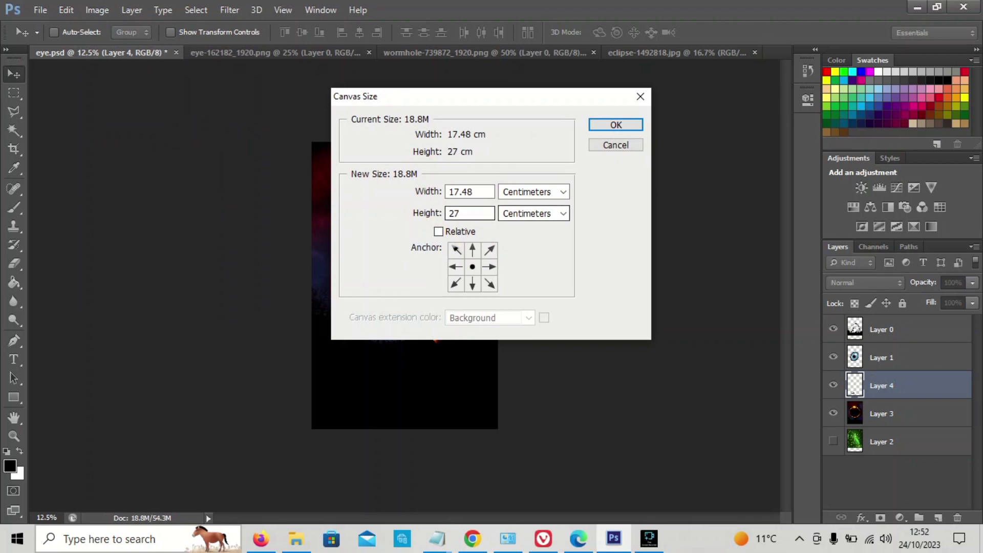
drag(463, 213, 448, 213)
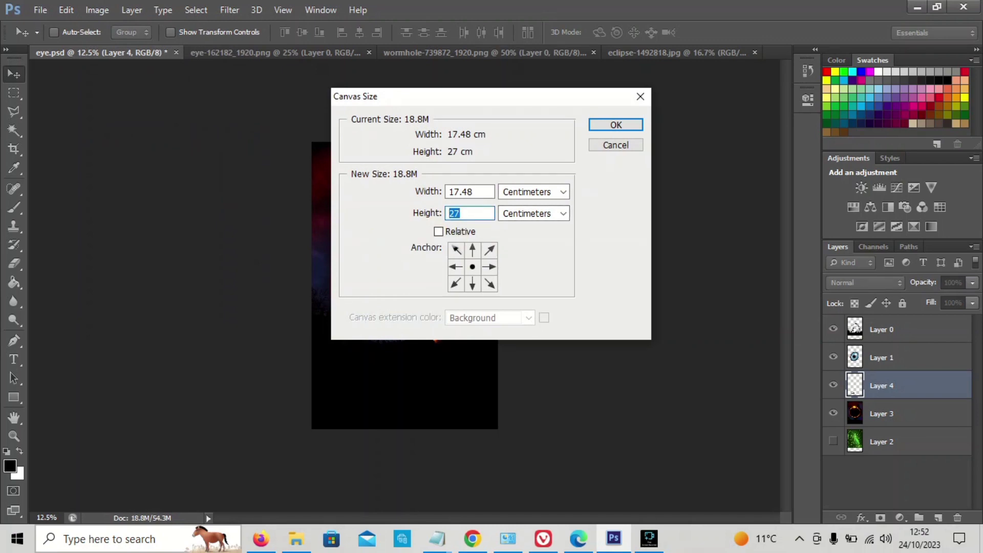
click(472, 250)
text(28)
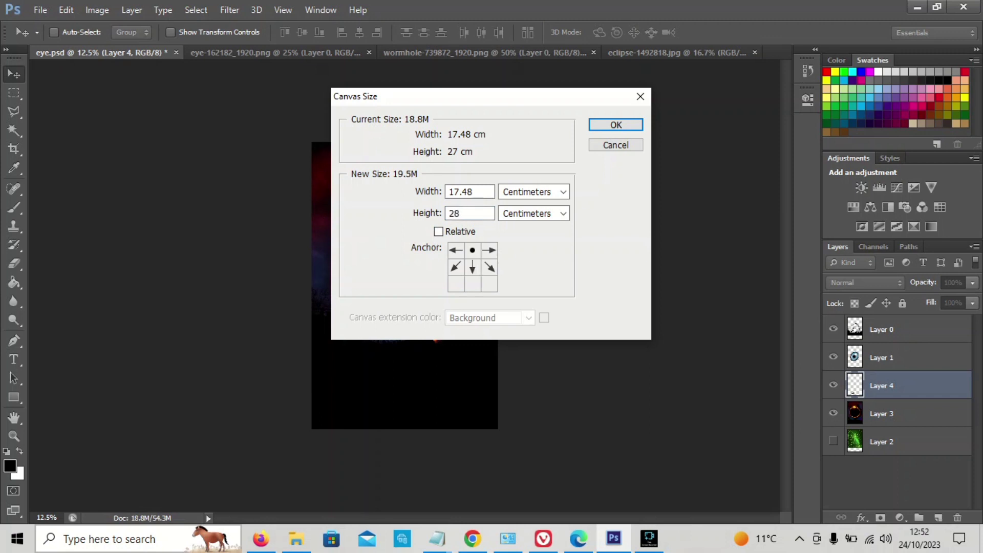
key(Return)
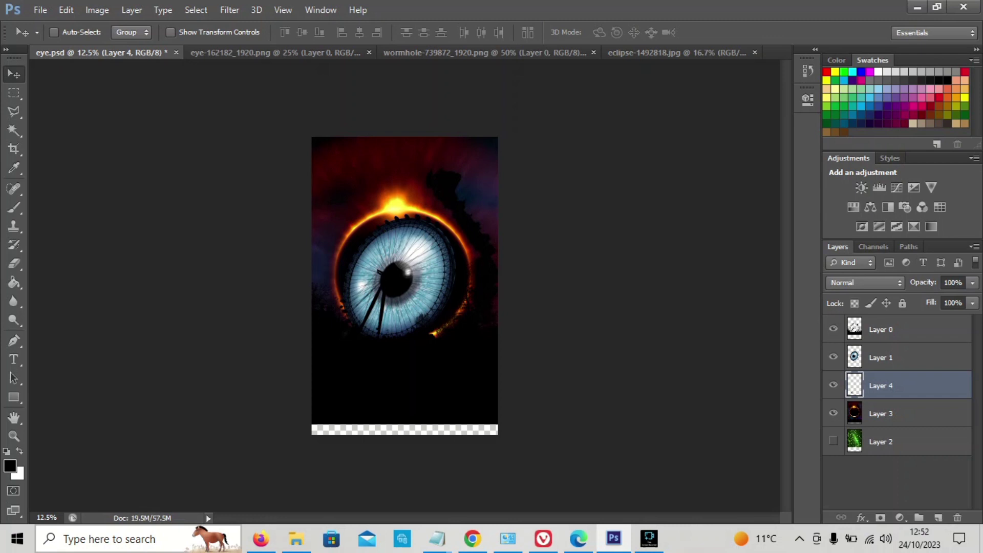
Step: Try filling the signature layer with a white foreground color and undo the fill
click(878, 72)
key(g)
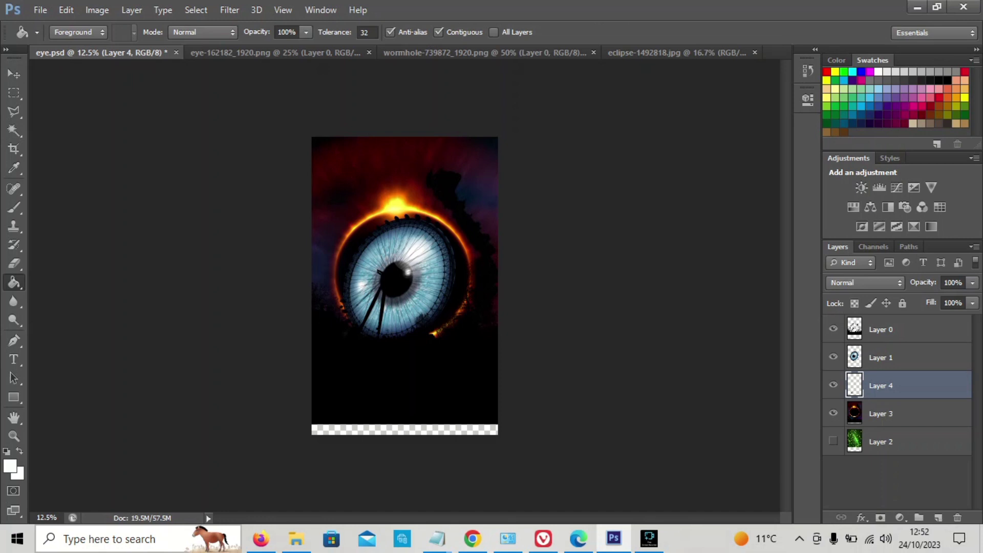
key(alt+BackSpace)
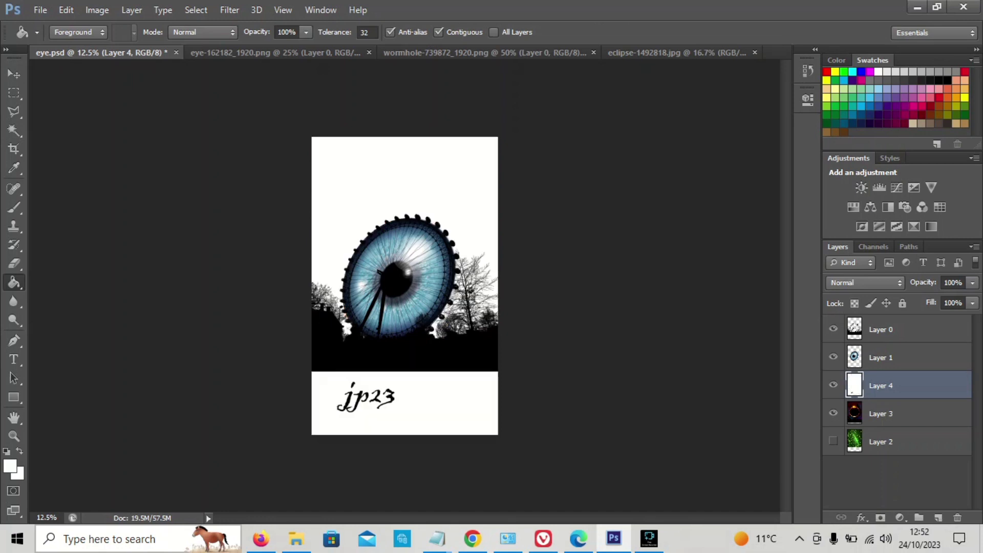
key(ctrl+z)
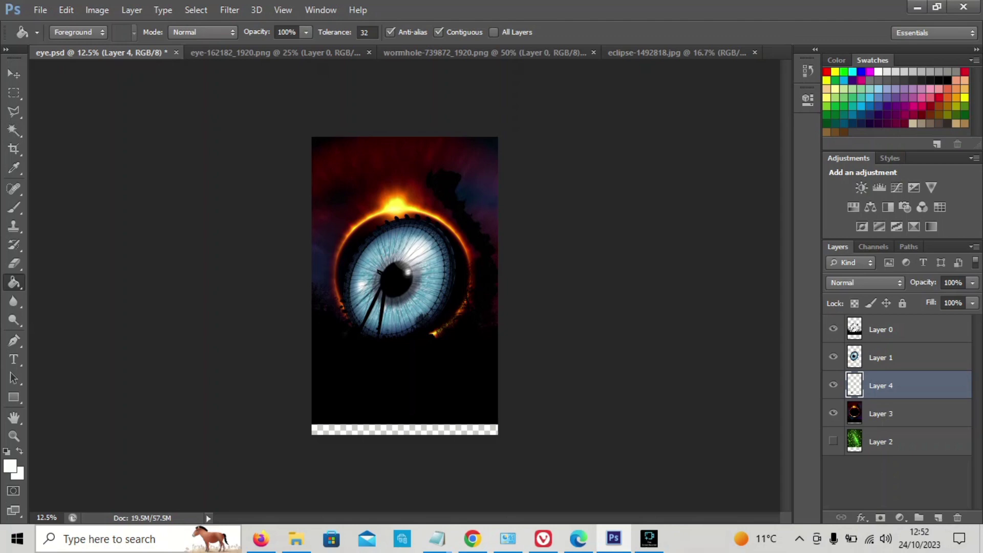
Step: Try filling the lower area of the wheel layer, Layer 0, with white, toggle the fill for comparison, and undo it
click(906, 329)
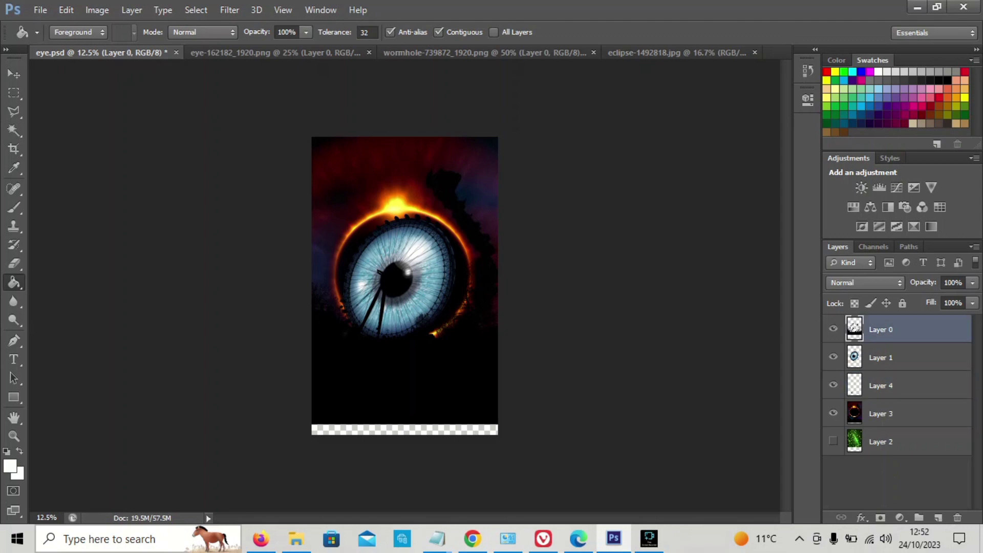
click(404, 405)
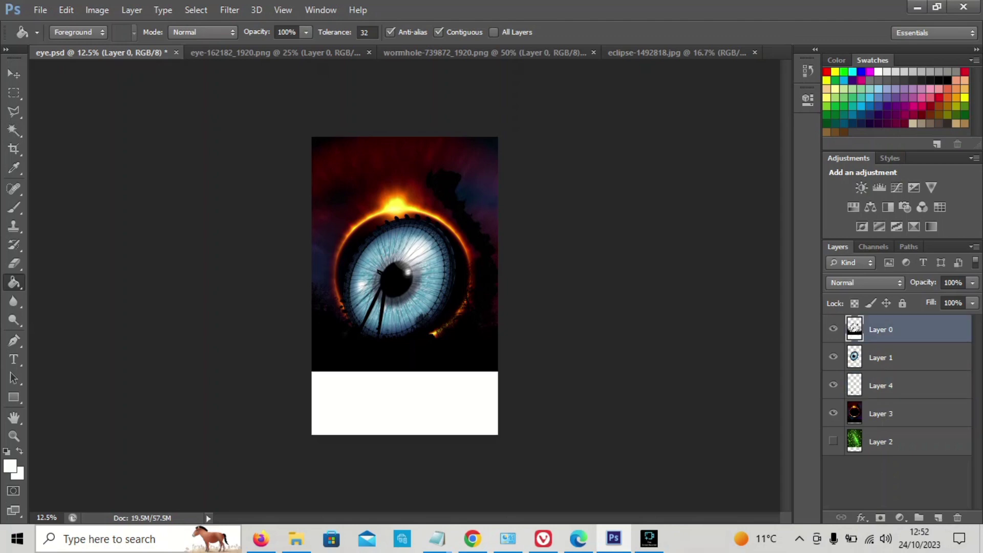
key(ctrl+z)
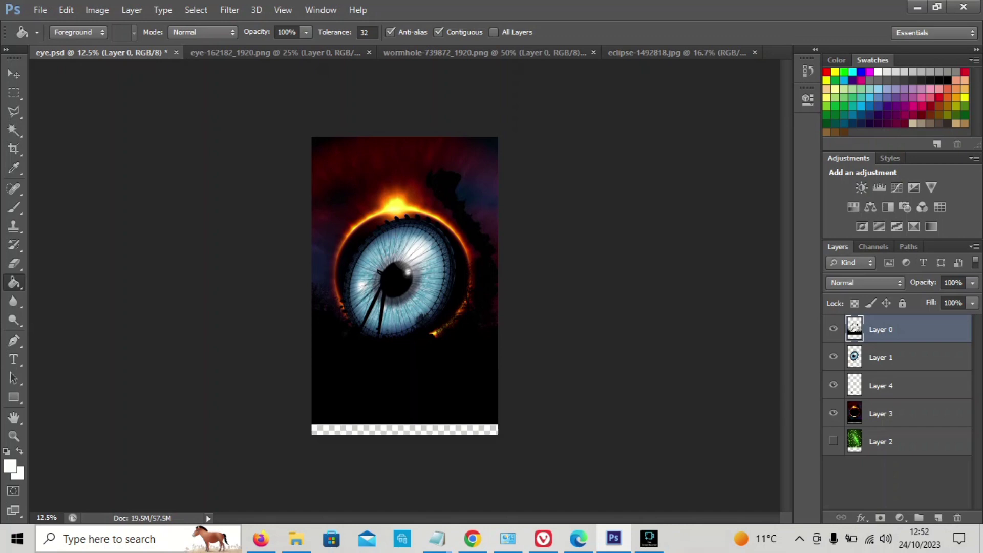
key(ctrl+z)
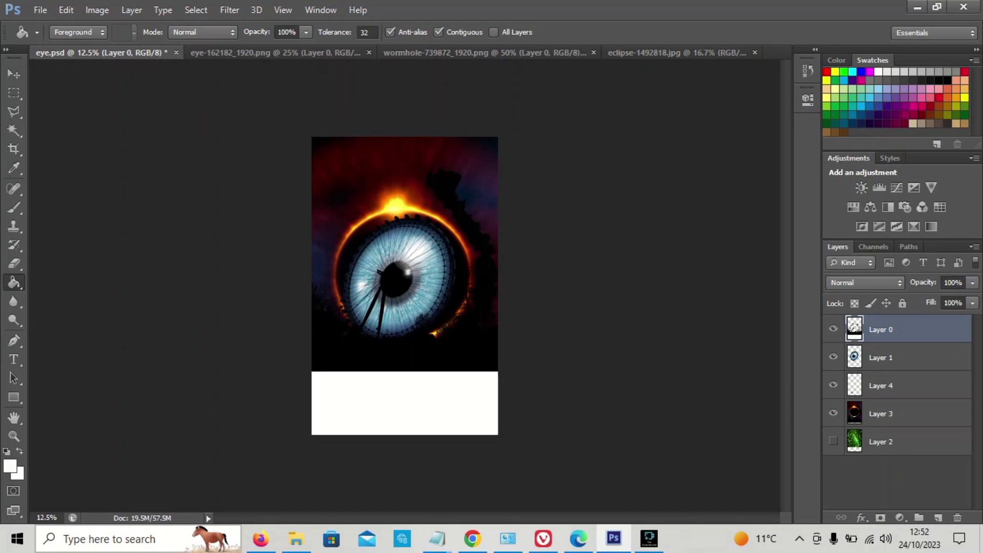
key(ctrl+z)
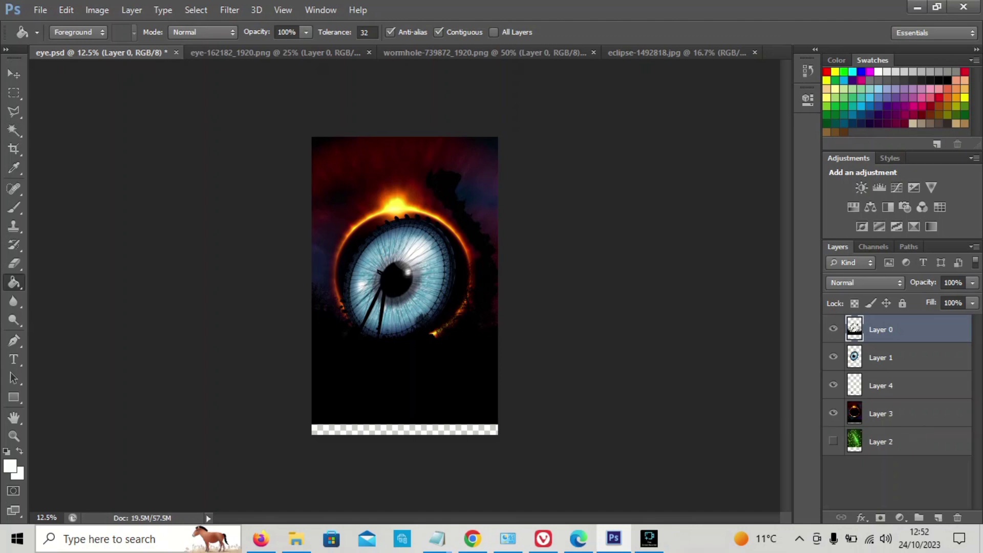
Step: Add a new layer between Layer 3 and Layer 2 and fill it with white to color the bottom canvas strip
click(938, 518)
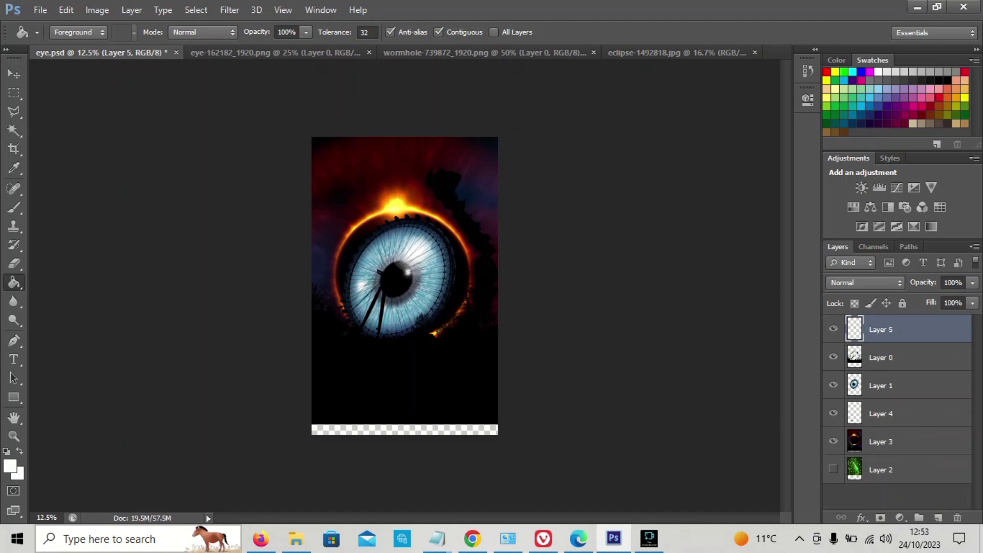
drag(901, 330, 901, 455)
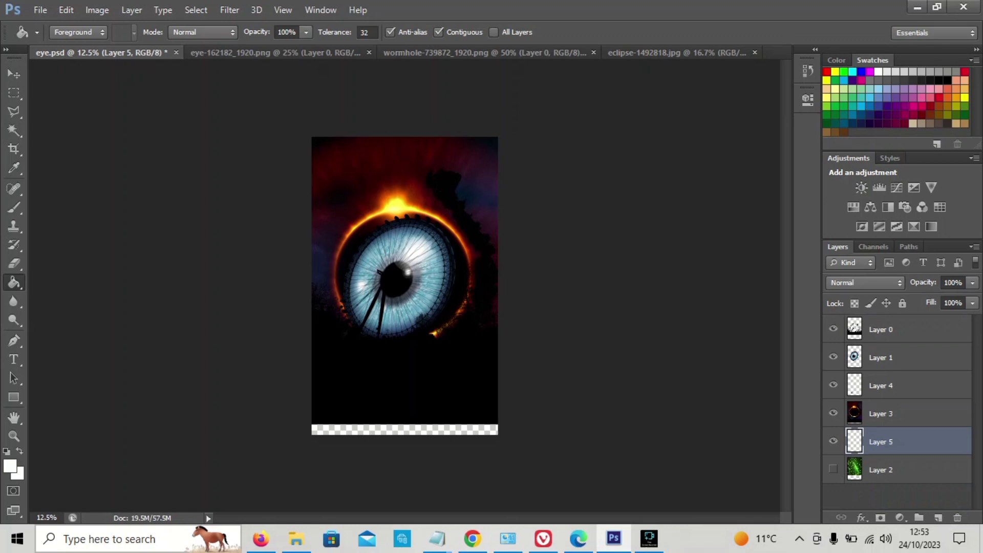
key(alt+BackSpace)
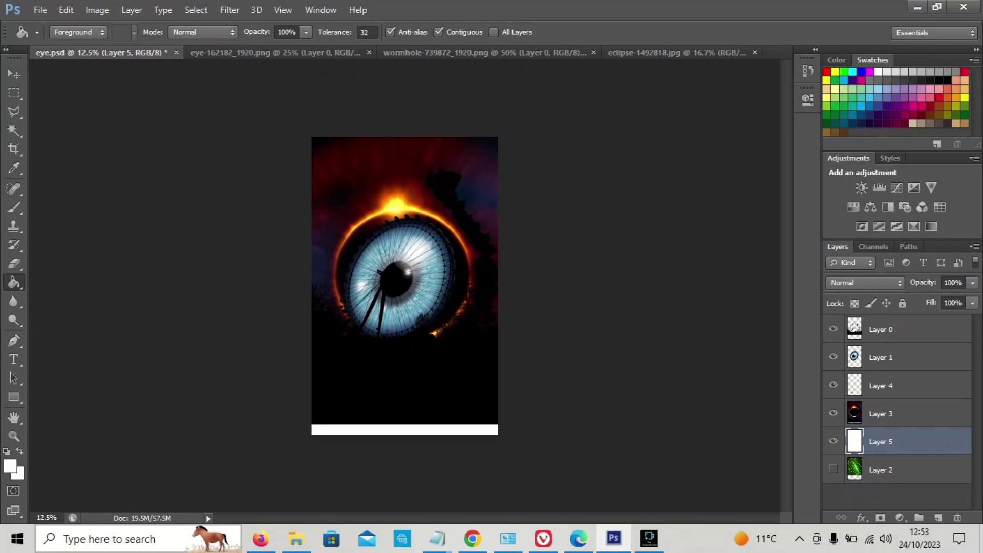
key(v)
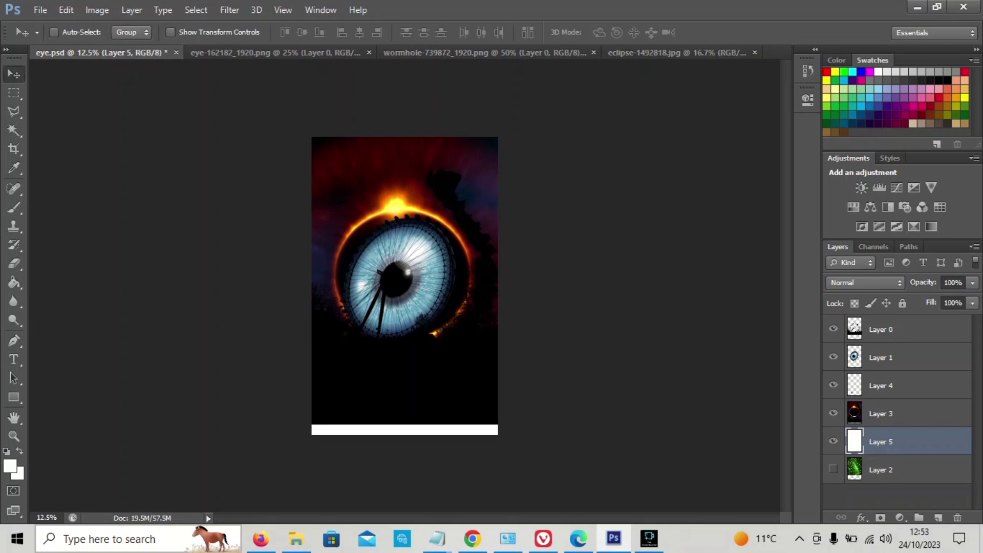
key(ctrl+t)
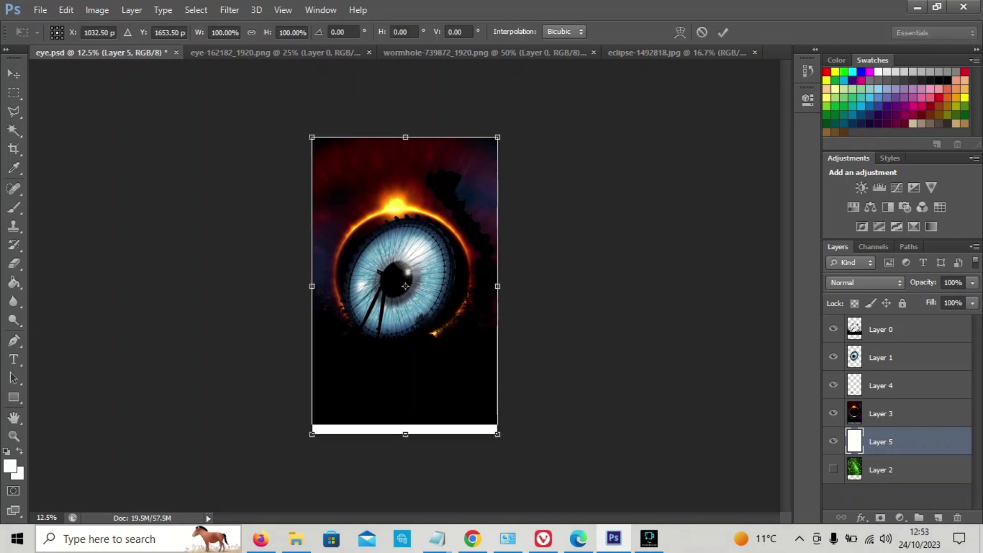
key(Return)
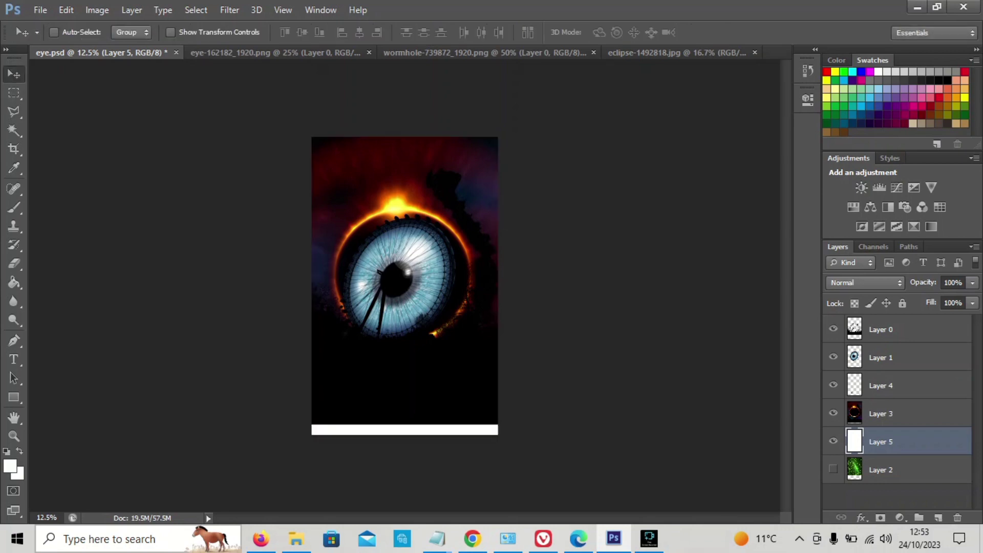
Step: Scale the signature on Layer 4 down to about 27% of its size and apply the transformation
click(880, 386)
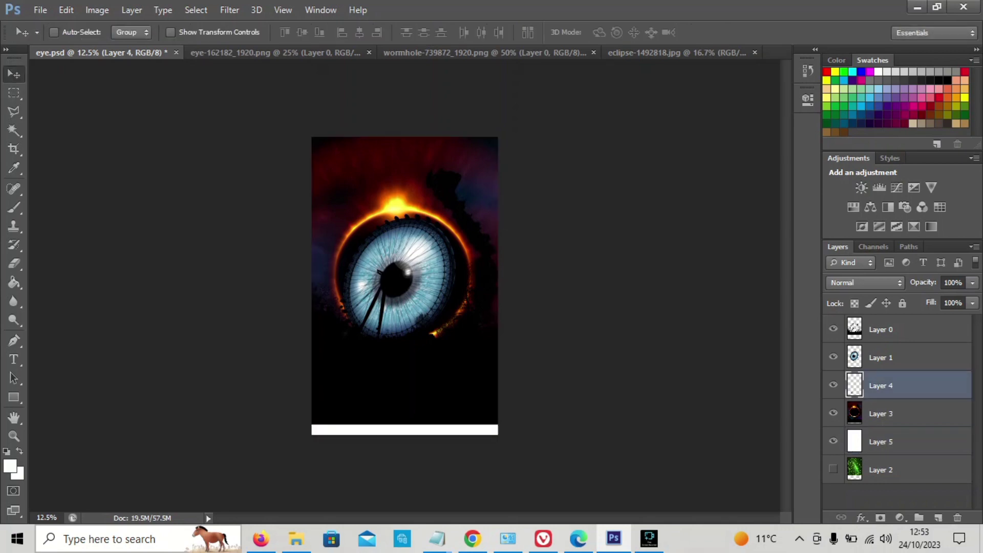
key(ctrl+t)
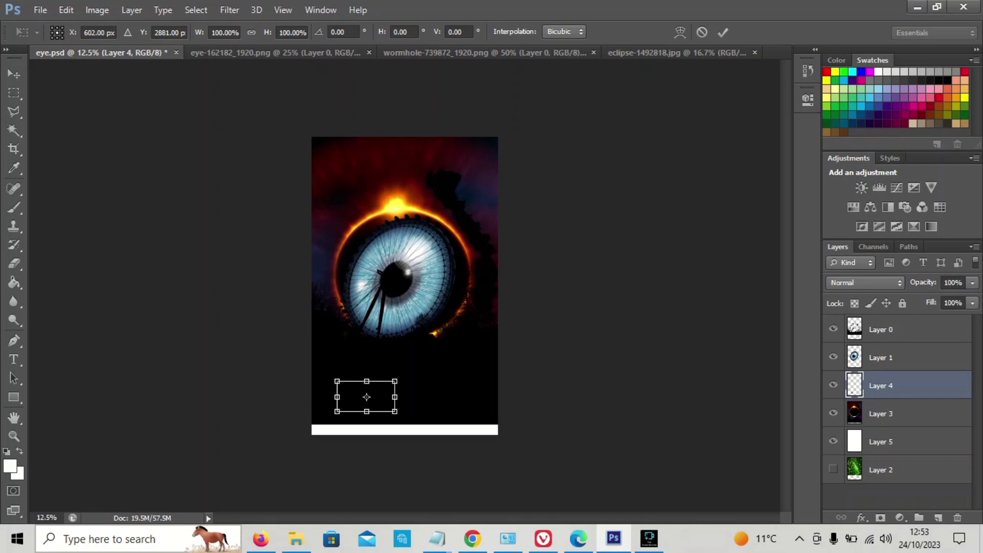
drag(395, 411, 355, 392)
key(z)
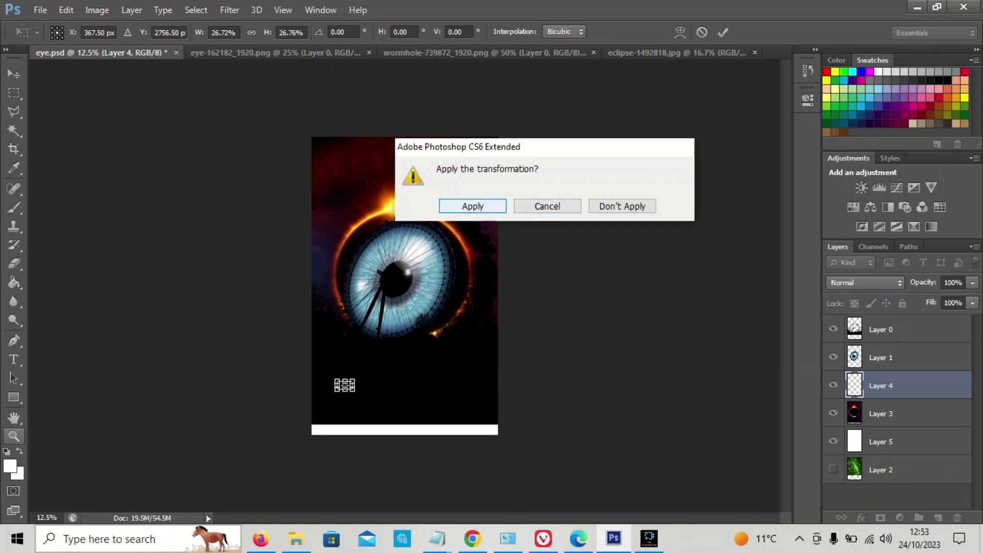
key(Return)
Step: Move the signature onto the right end of the white strip below the picture
key(ctrl+plus)
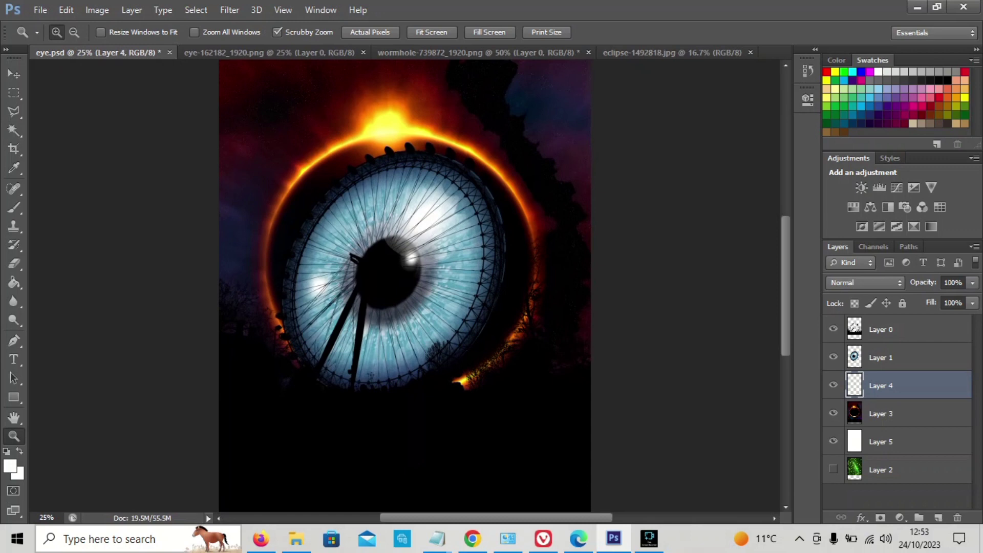
scroll(404, 287, down, 5)
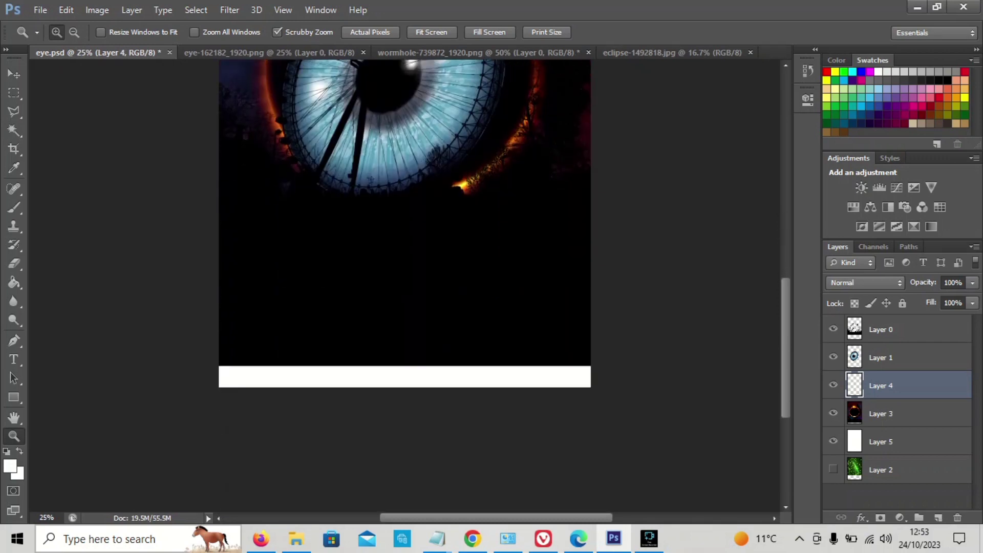
key(v)
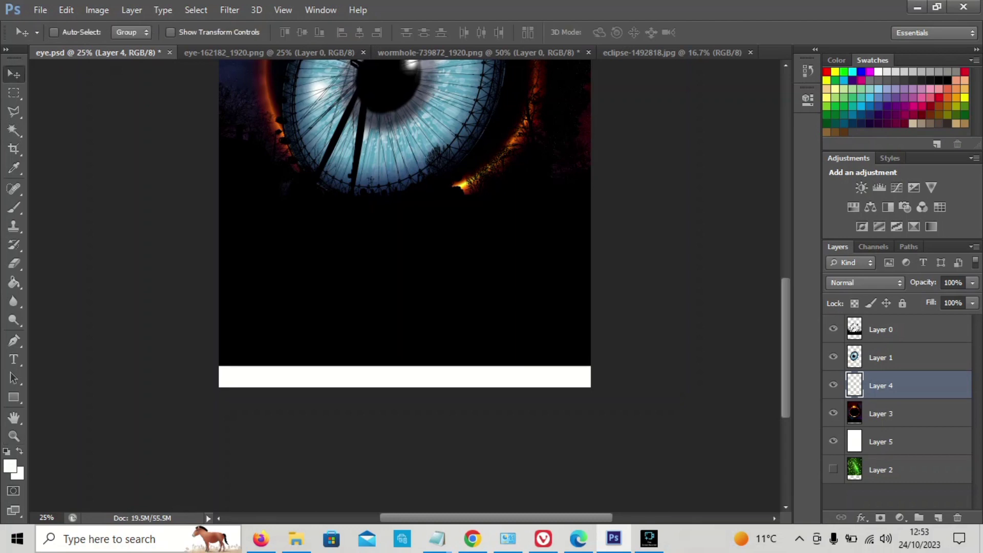
mouse_move(349, 243)
mouse_down()
mouse_move(384, 285)
mouse_move(461, 326)
mouse_move(501, 294)
mouse_move(582, 343)
mouse_move(595, 317)
mouse_up()
key(ctrl+minus)
key(ctrl+minus)
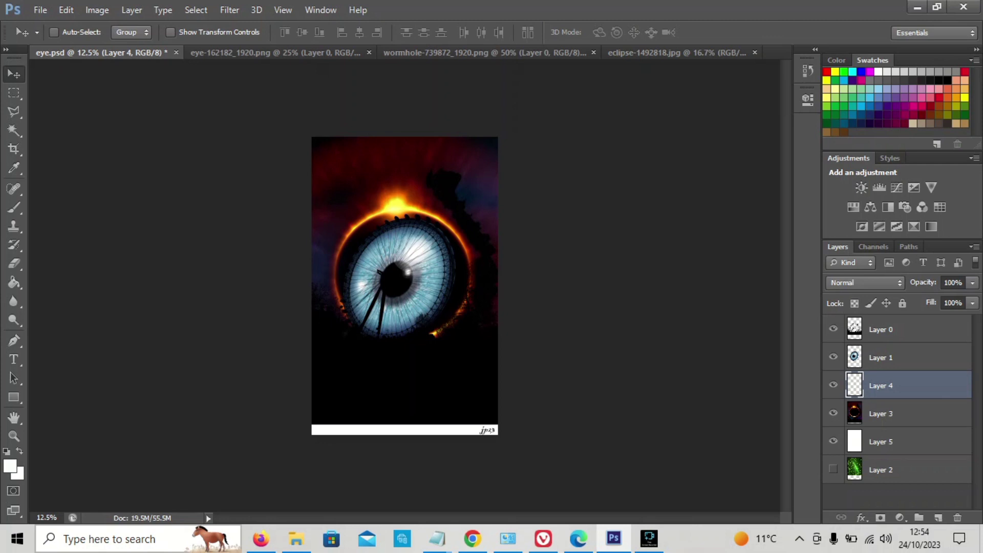
Step: Resize the image to a document width of 21 cm with proportions constrained
click(97, 9)
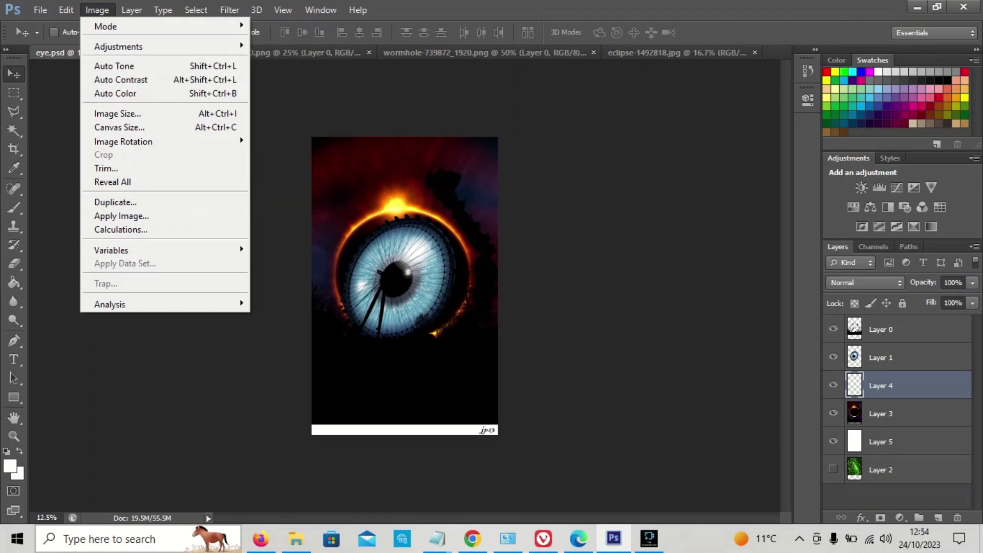
key(Escape)
click(96, 9)
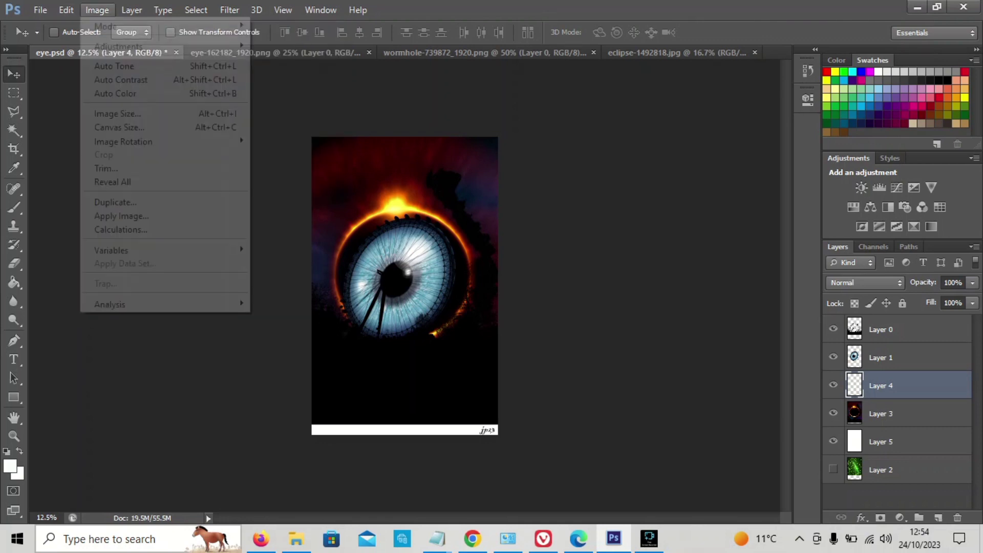
key(Up)
key(Up)
key(Return)
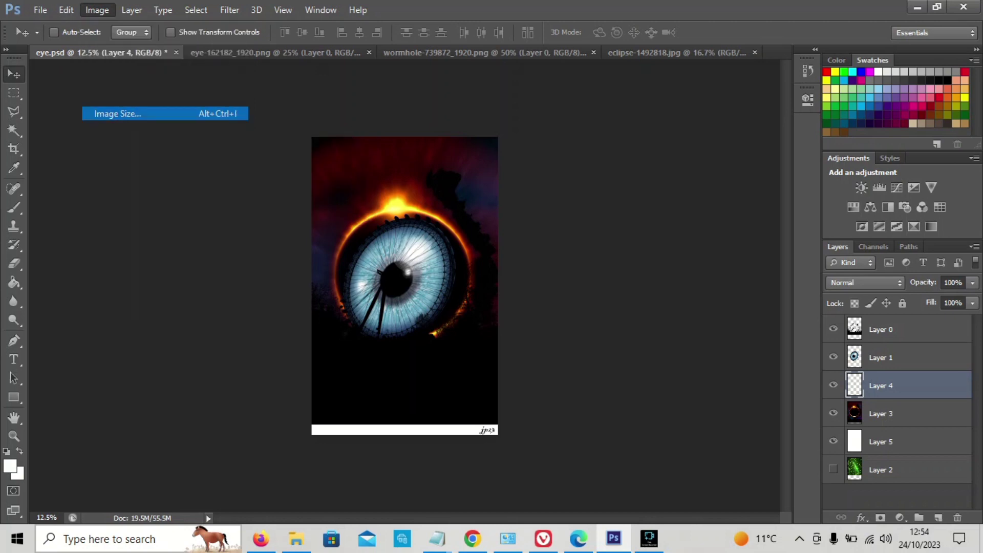
double_click(415, 232)
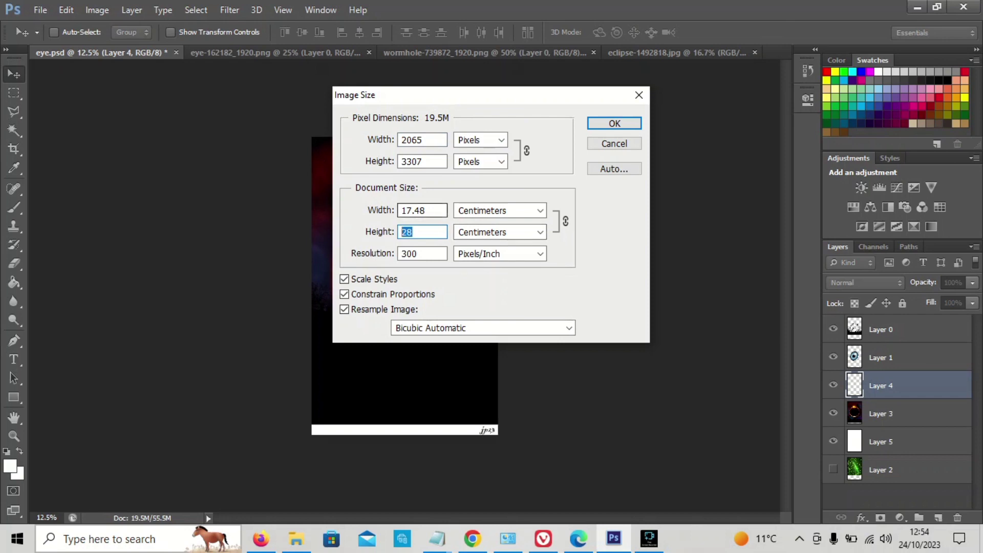
double_click(413, 211)
text(21)
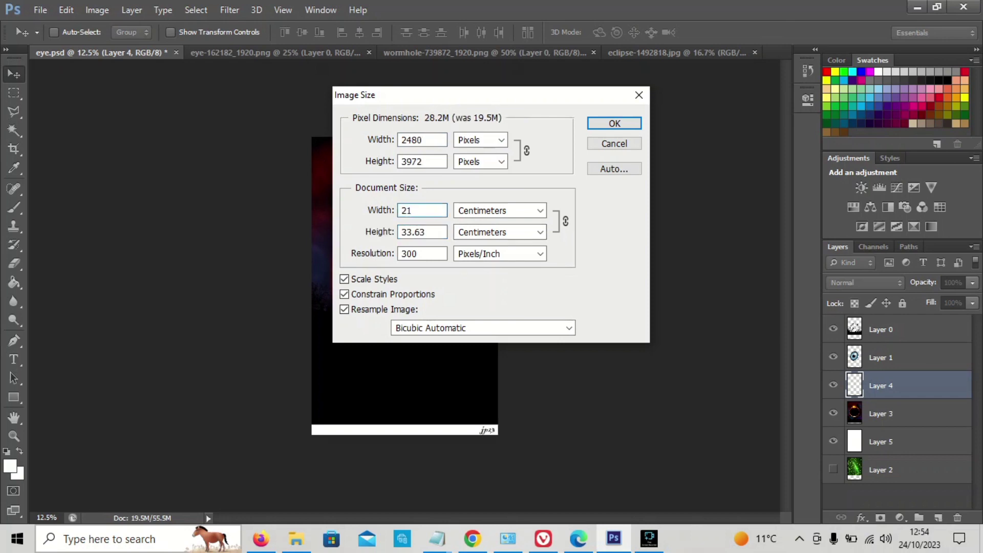
key(Return)
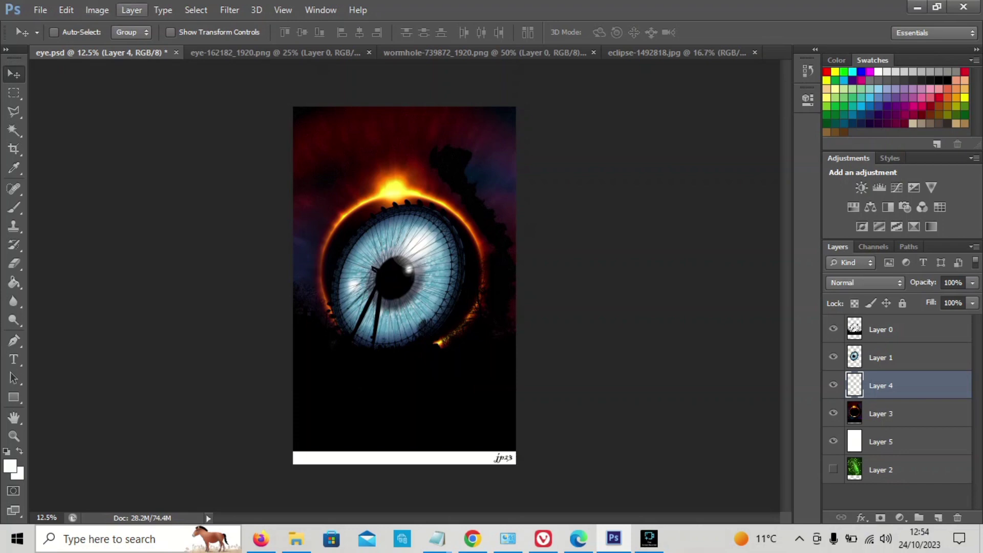
Step: Flatten the image into a single background layer, discarding the hidden layers
click(131, 9)
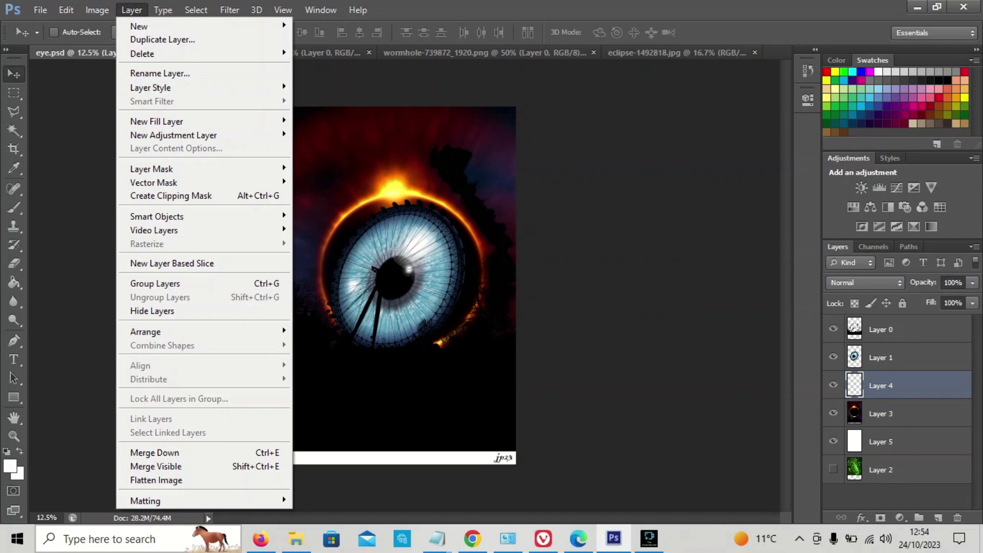
click(157, 480)
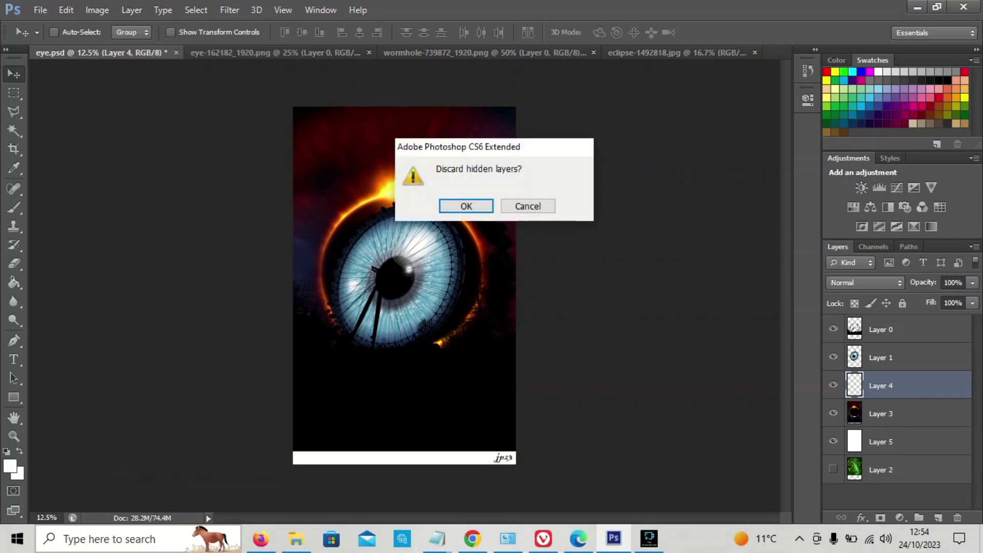
key(Return)
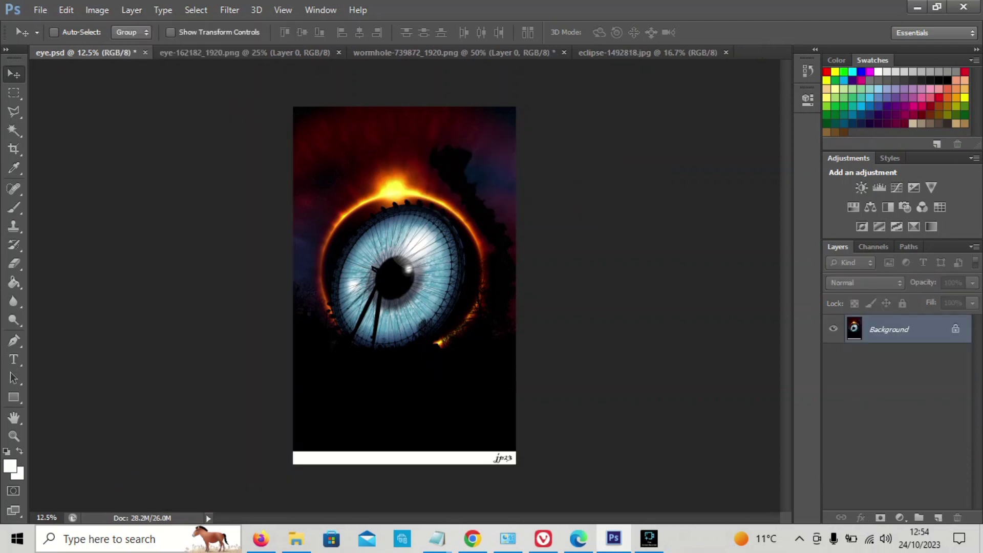
Step: Start saving under a new name and choose the 2023 folder inside the artist's artwork folder on the Expansion (F:) drive
key(ctrl+shift+s)
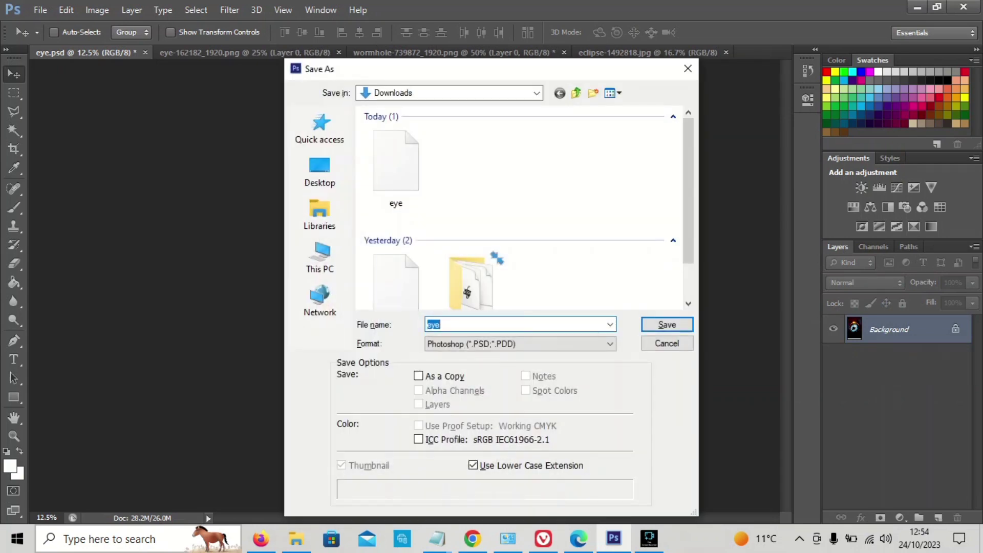
click(320, 261)
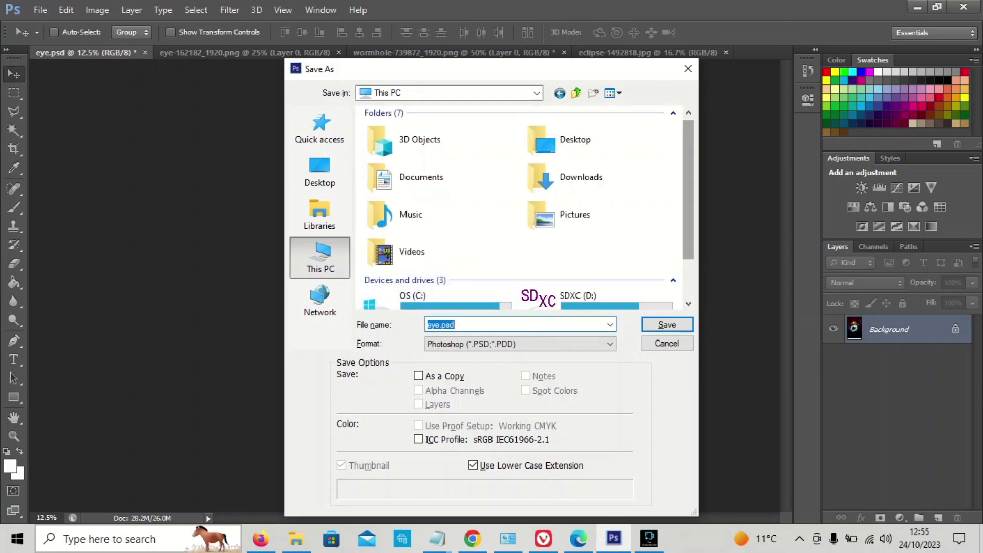
scroll(523, 205, down, 1)
double_click(409, 299)
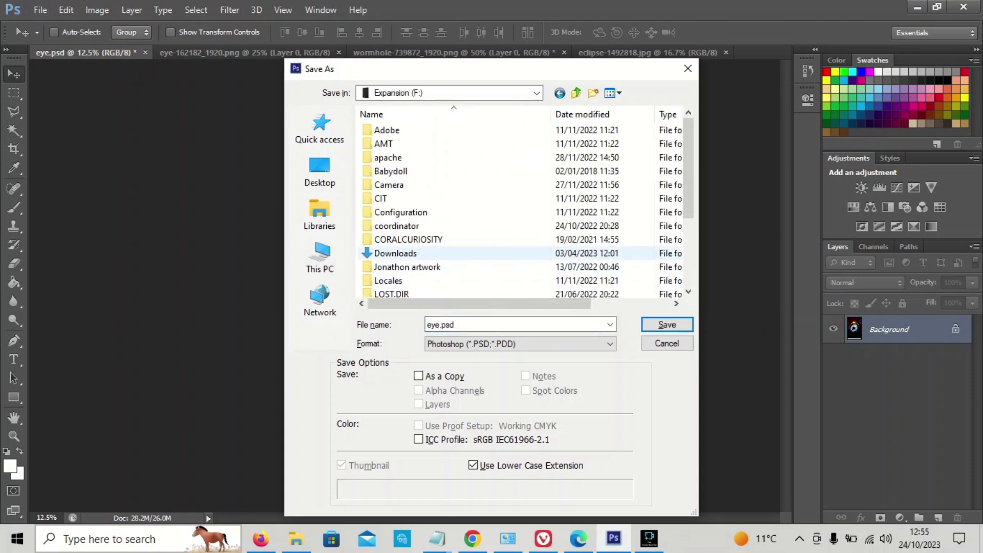
drag(689, 174, 688, 226)
double_click(390, 185)
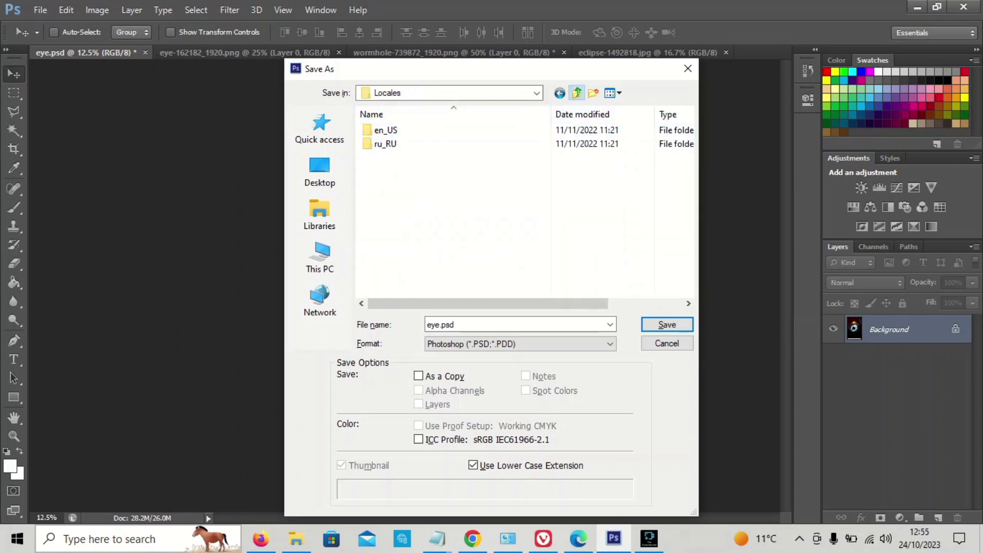
click(576, 93)
click(407, 267)
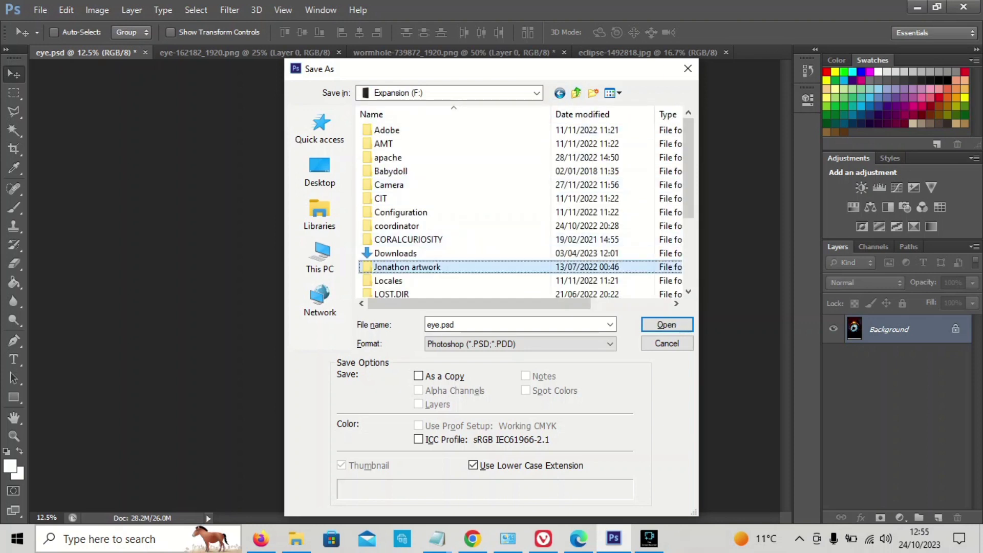
click(407, 267)
key(Escape)
key(Return)
key(Down)
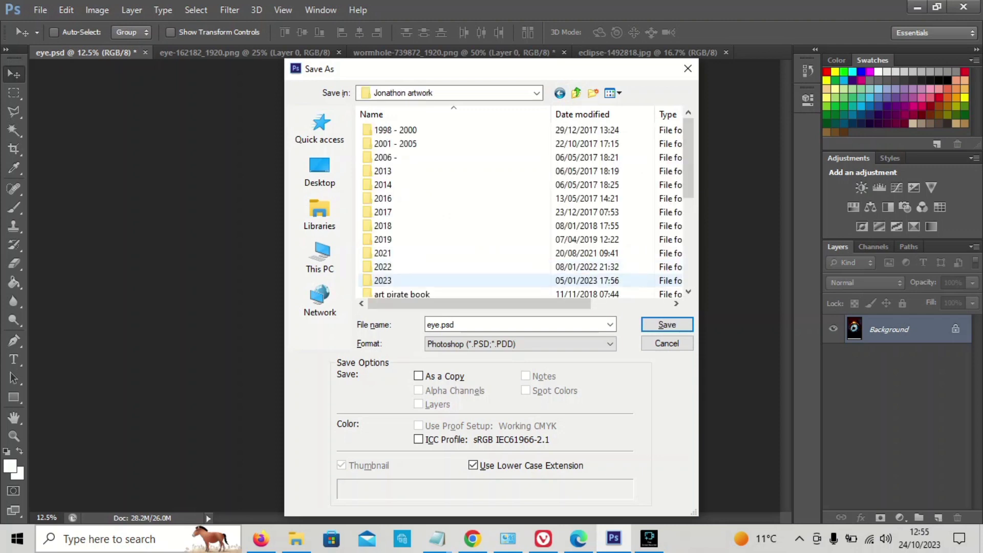
key(Return)
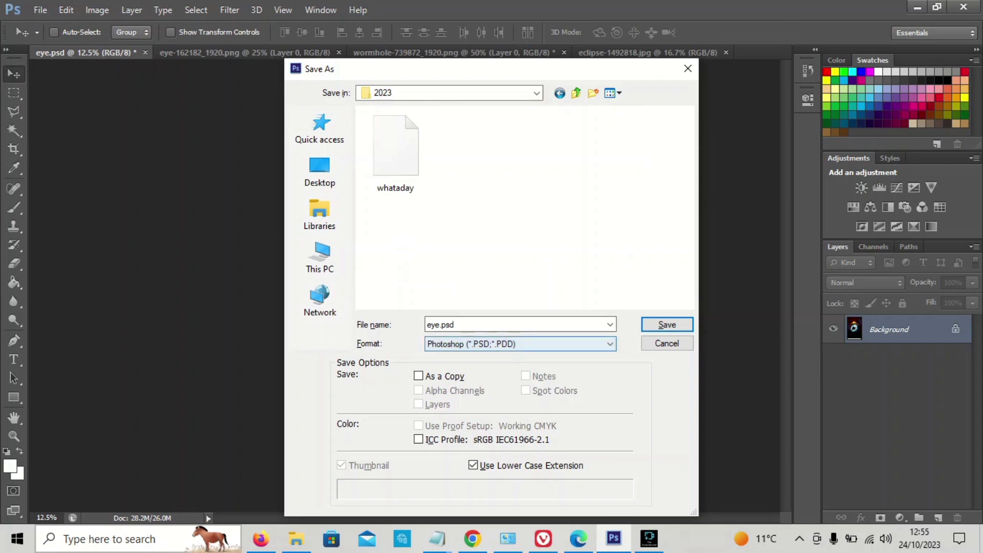
Step: Choose JPEG as the format for the saved file
click(520, 344)
key(Down)
key(Down)
key(Down)
key(Down)
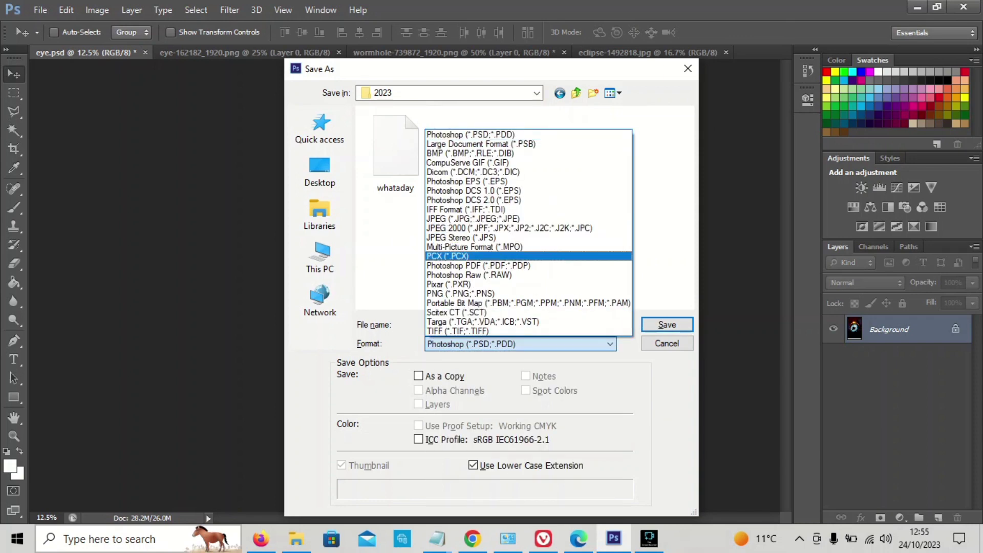
key(Up)
key(Up)
key(Up)
key(Up)
key(Return)
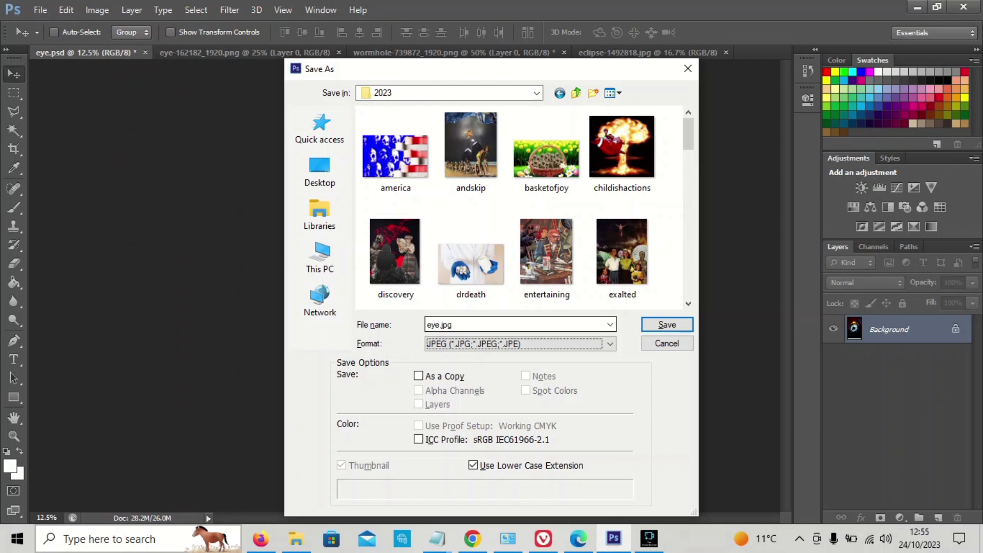
Step: Rename the file as theeye.jpg and save it at quality 12 (Maximum) with the Baseline ("Standard") format option
click(439, 324)
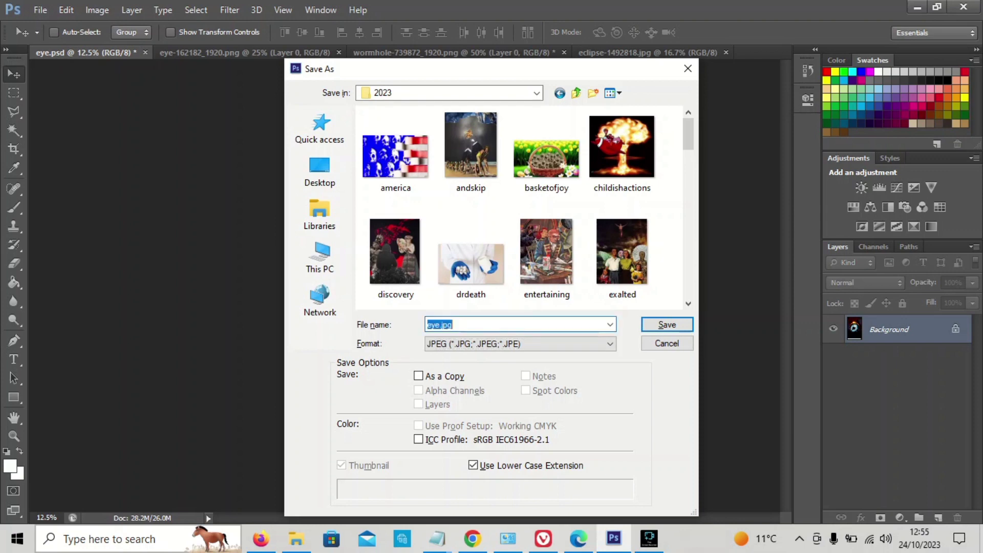
click(427, 325)
text(the)
key(Return)
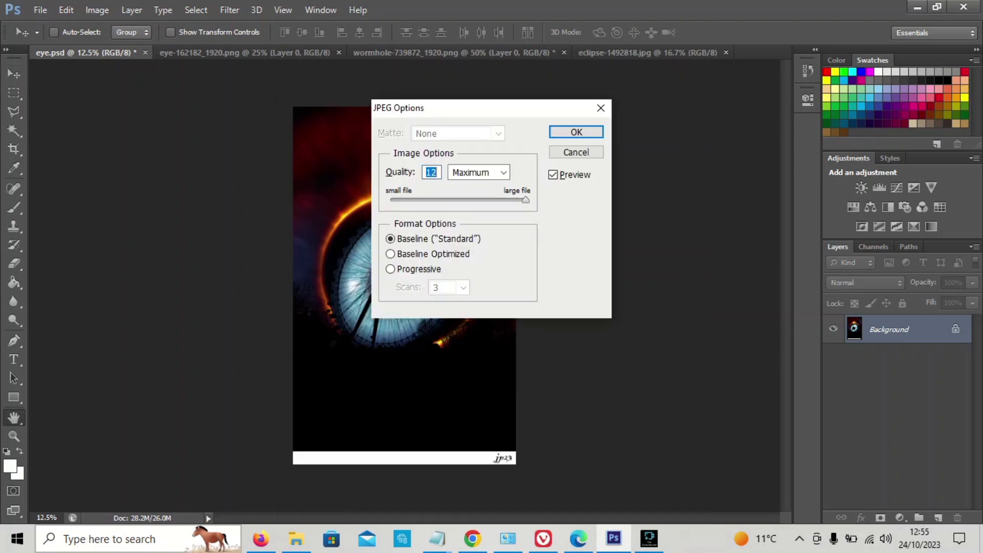
key(Return)
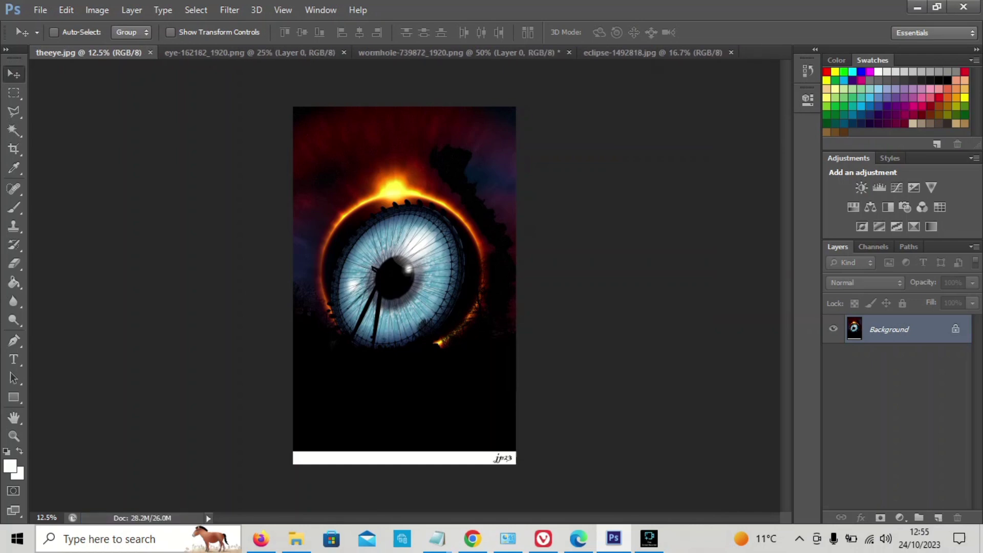